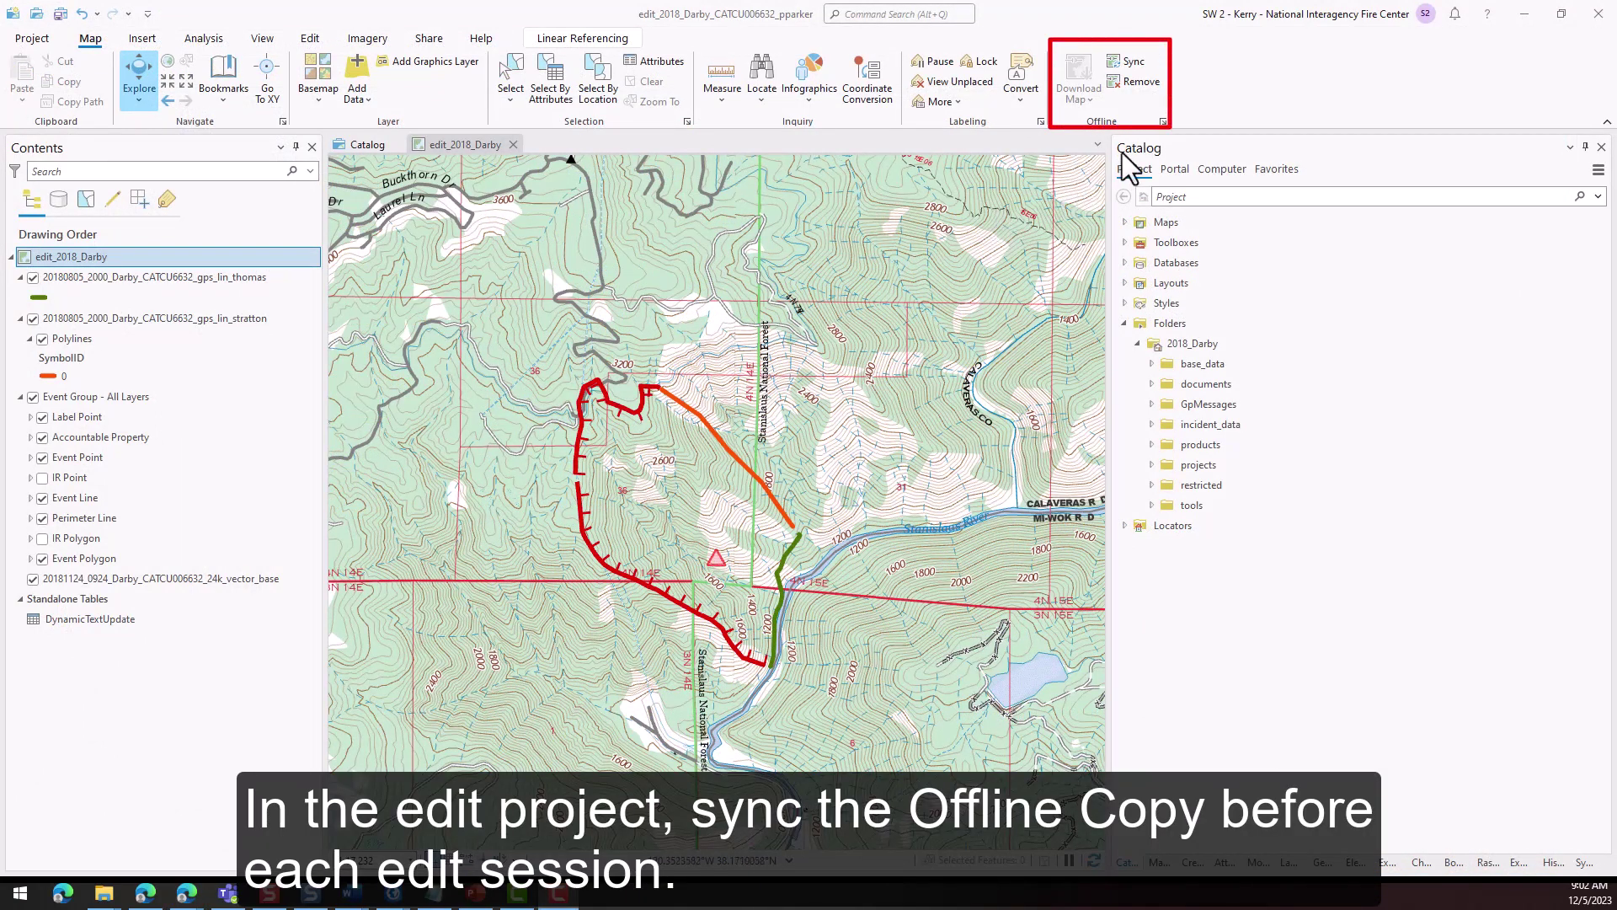
# Sync the offline edit_2018_Darby copy with the service before editing
pyautogui.click(1135, 64)
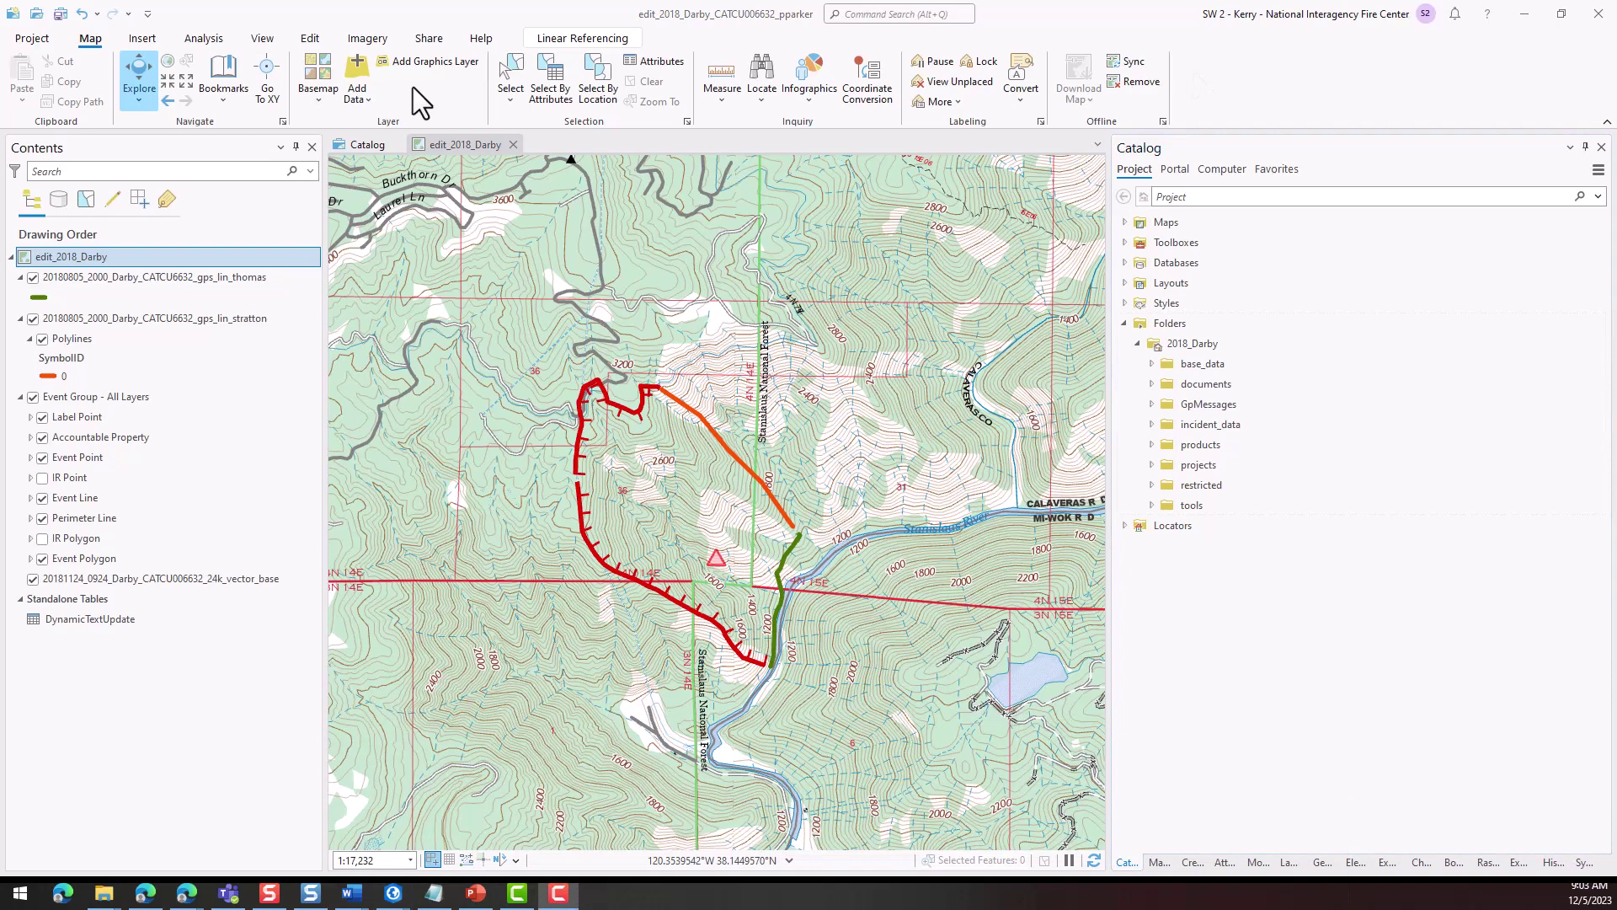
# Pick the Wildfire Daily Fire Perimeter template from the Create Features list
pyautogui.click(310, 40)
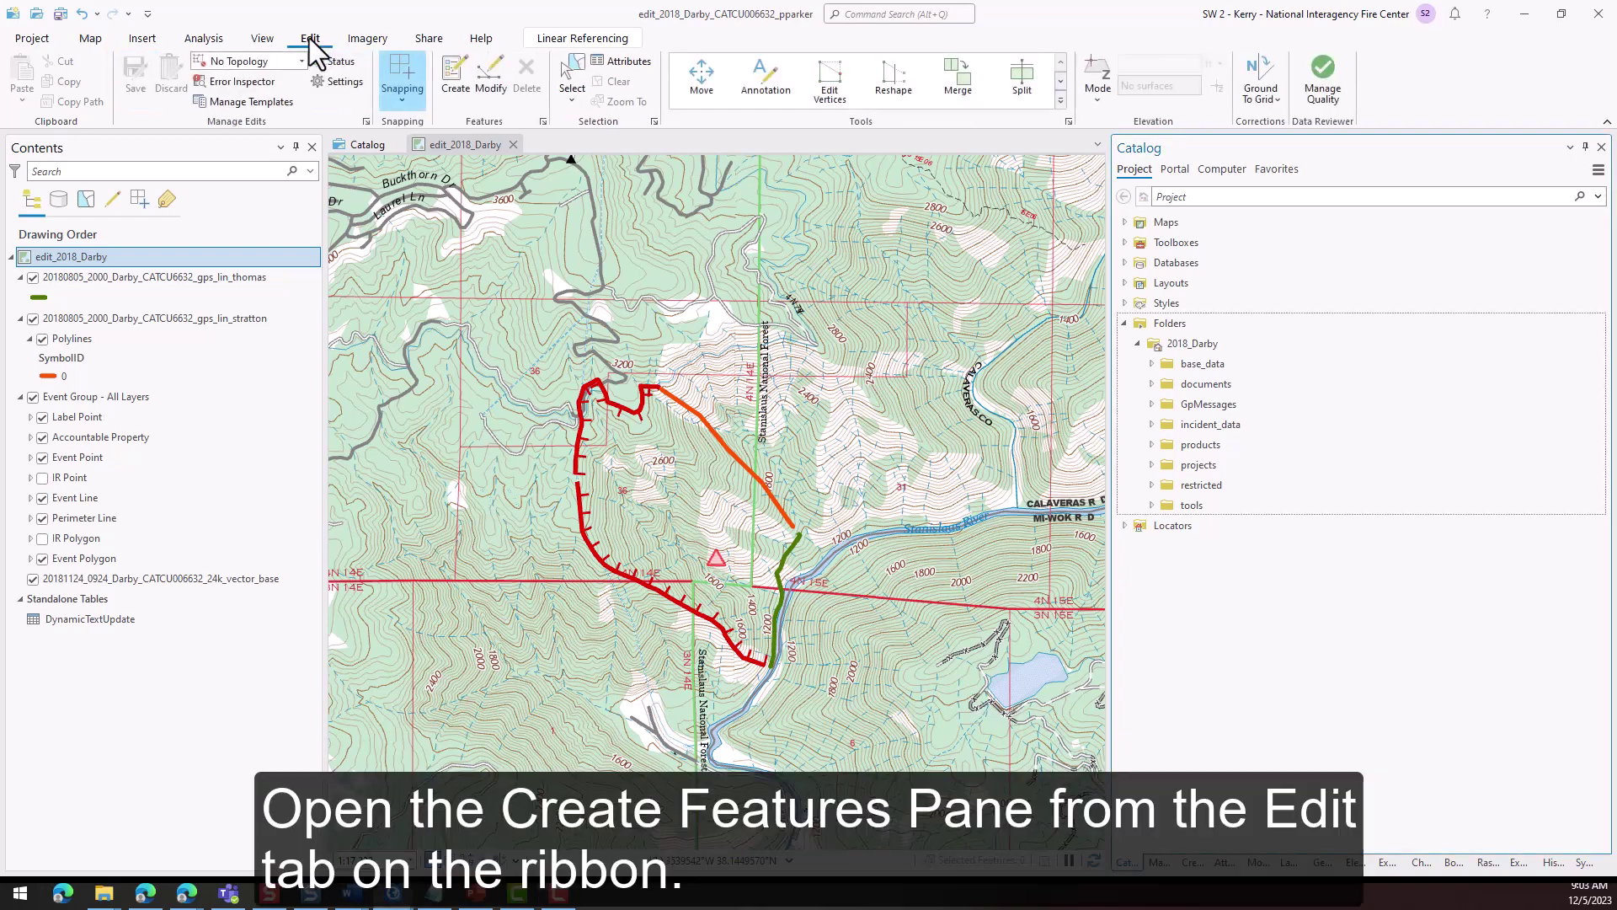
pyautogui.click(448, 74)
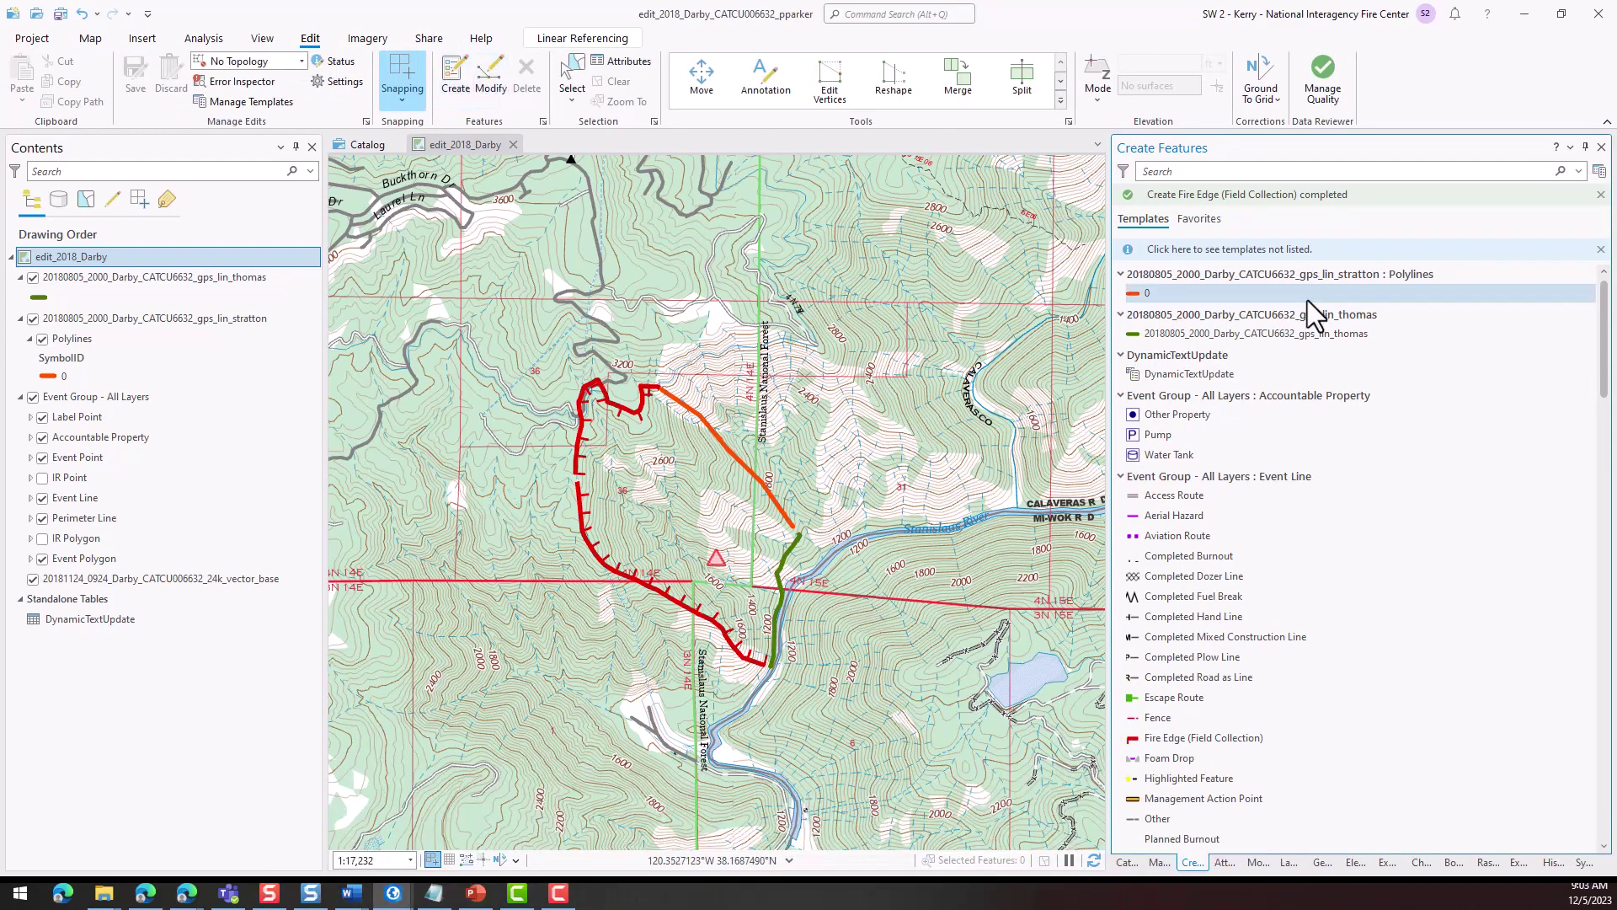
pyautogui.scroll(-15, 1452, 384)
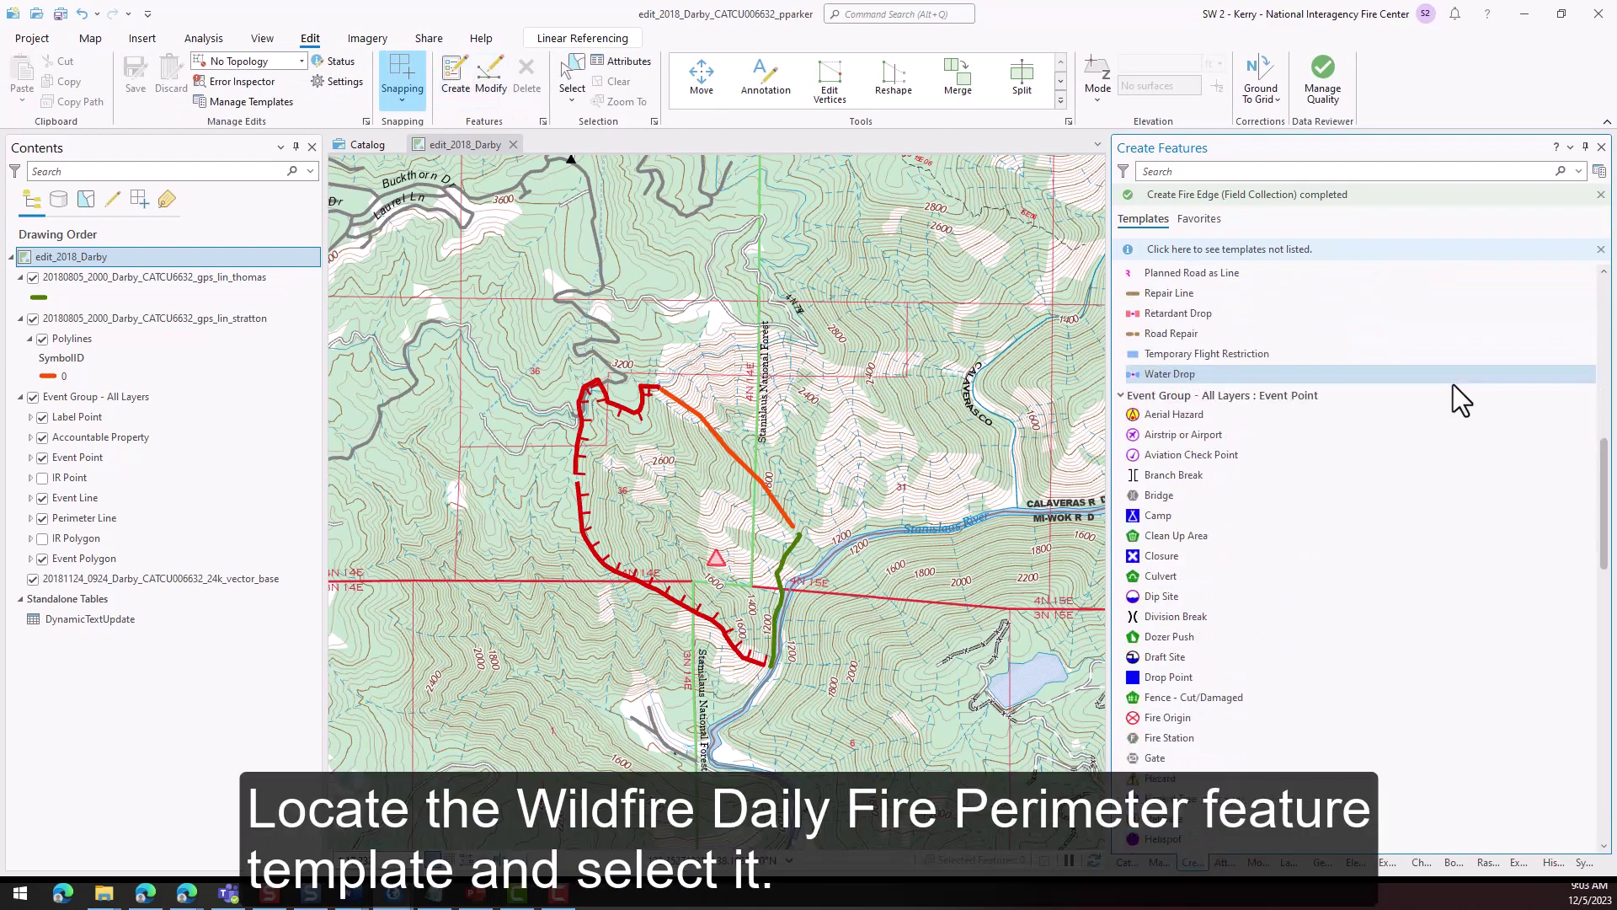
pyautogui.scroll(-8, 1452, 384)
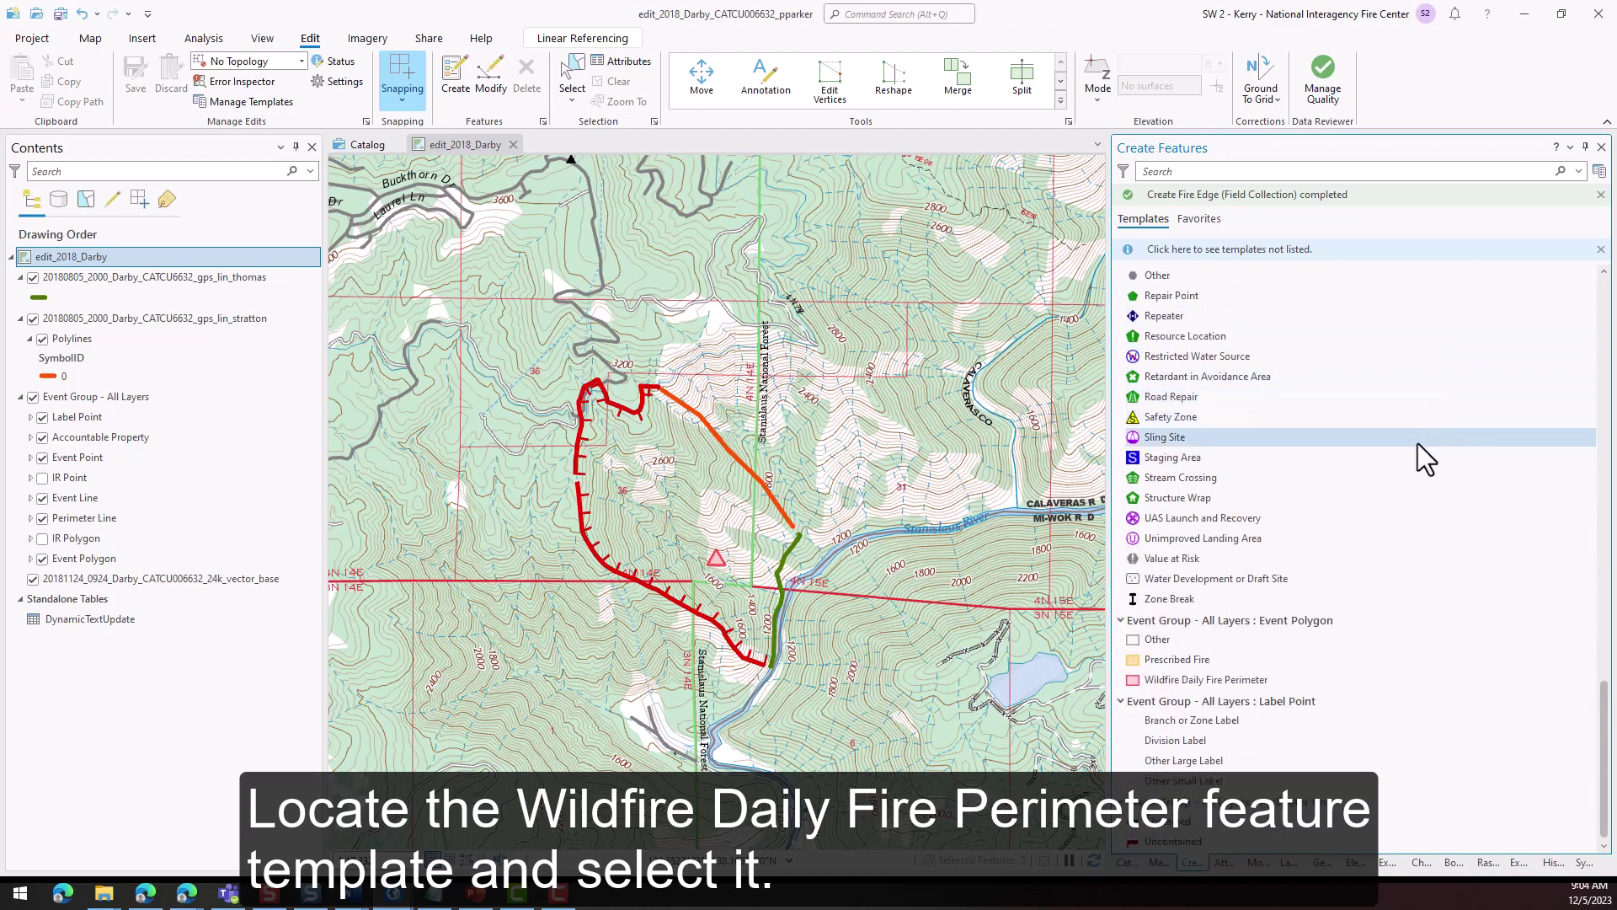
pyautogui.click(1331, 672)
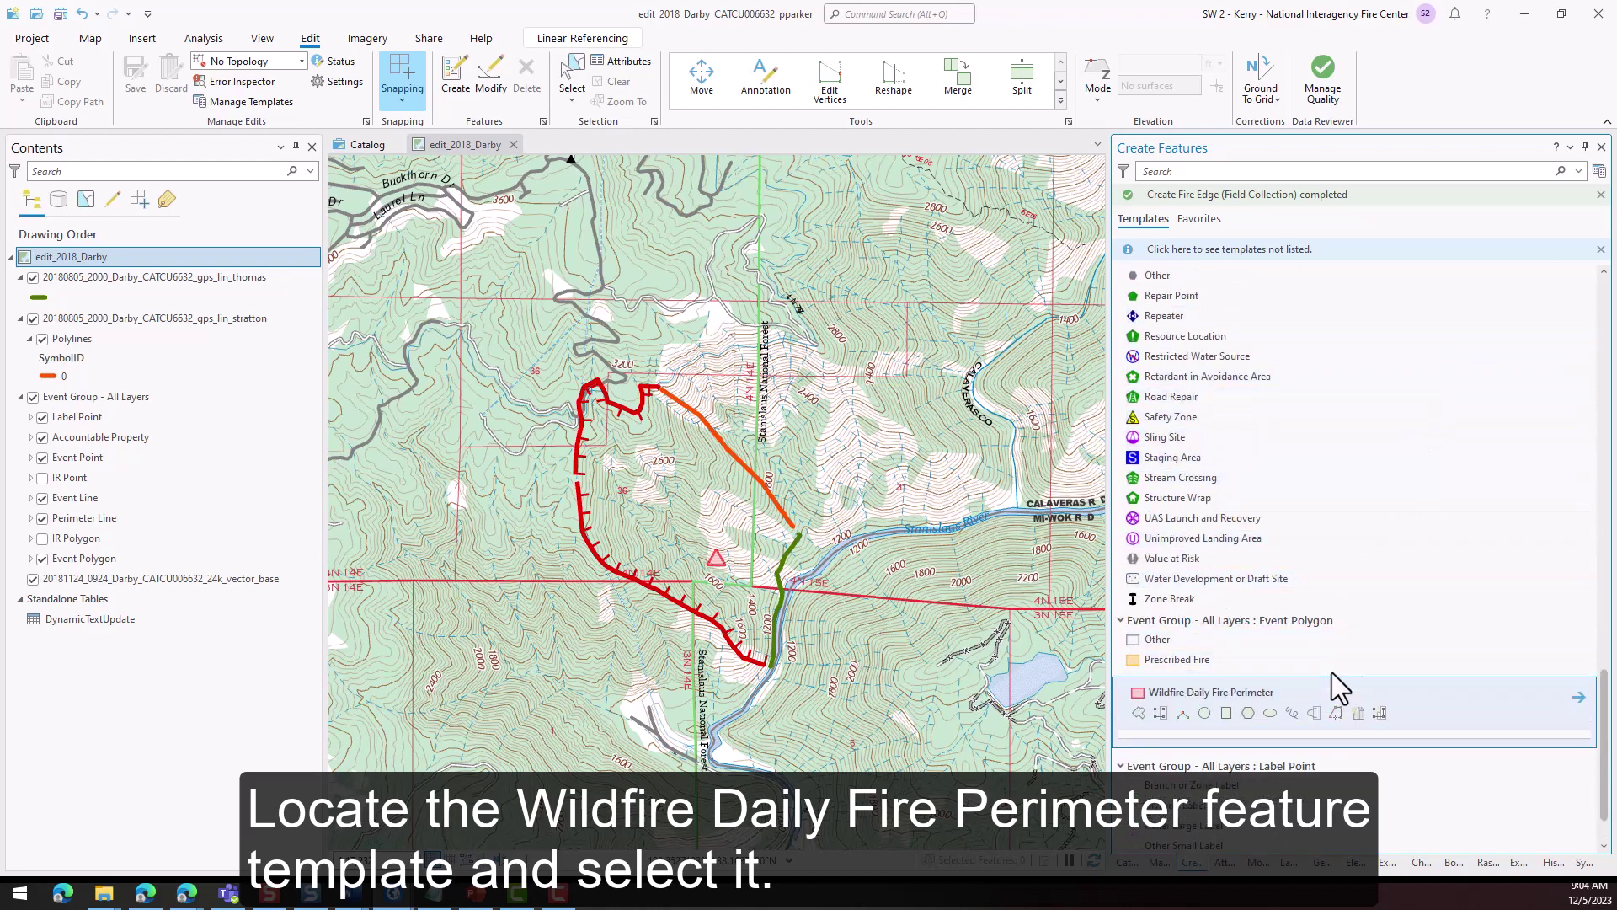
pyautogui.scroll(-6, 1335, 678)
pyautogui.click(1331, 653)
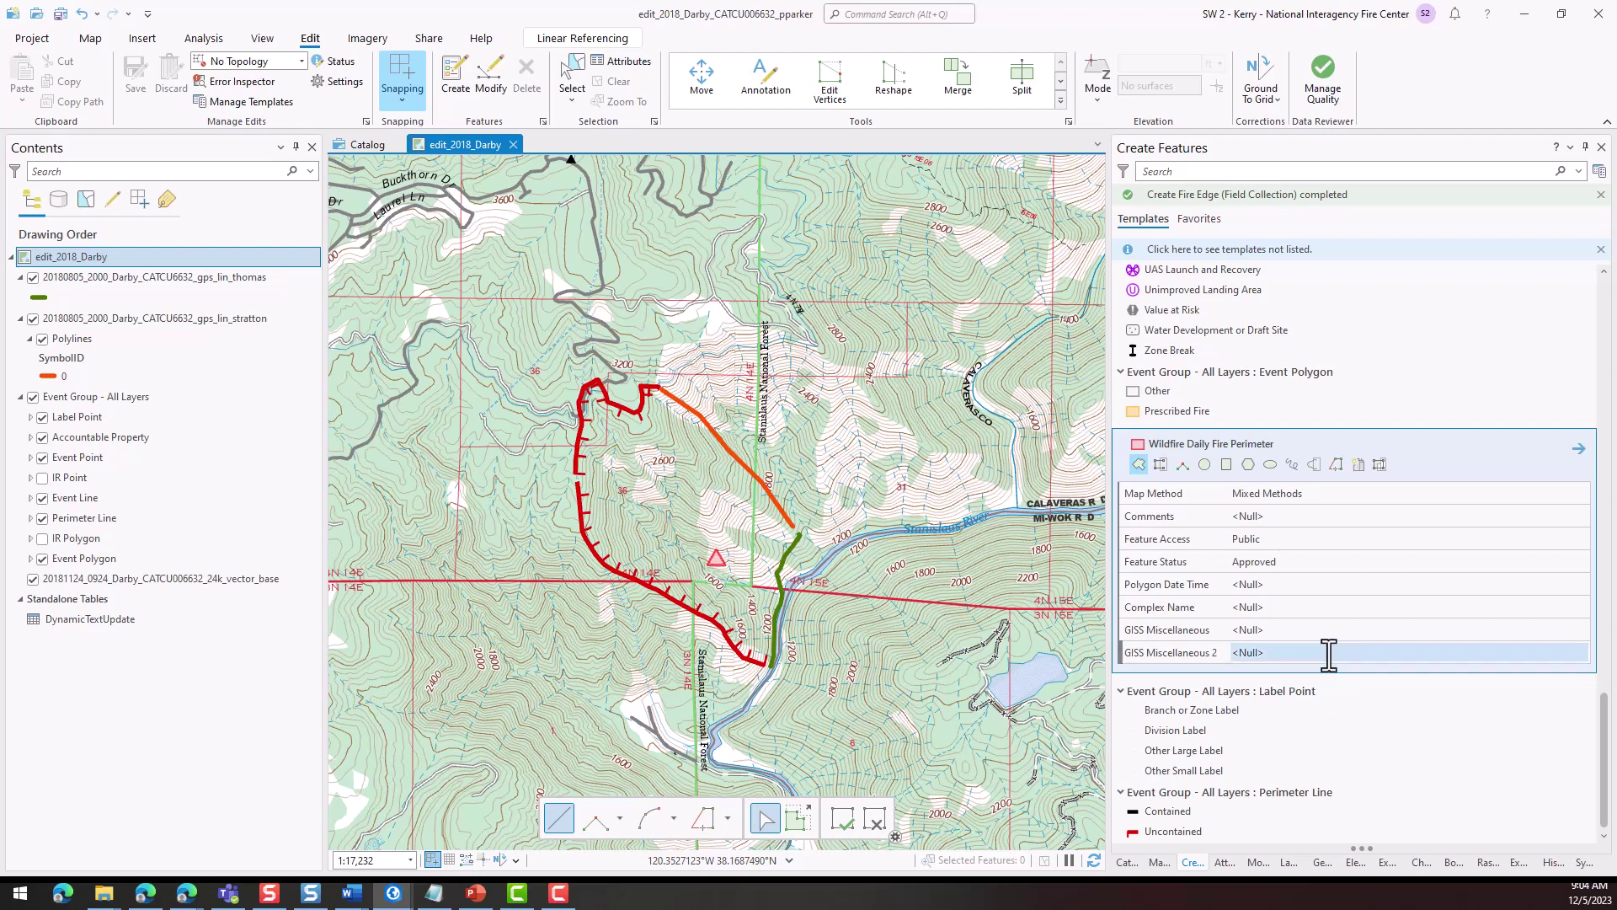
# Set template attributes: Map Method GPS-Walked, Access Public, Status Approved, date 8/6/2018 4:00:00 AM
pyautogui.click(1337, 498)
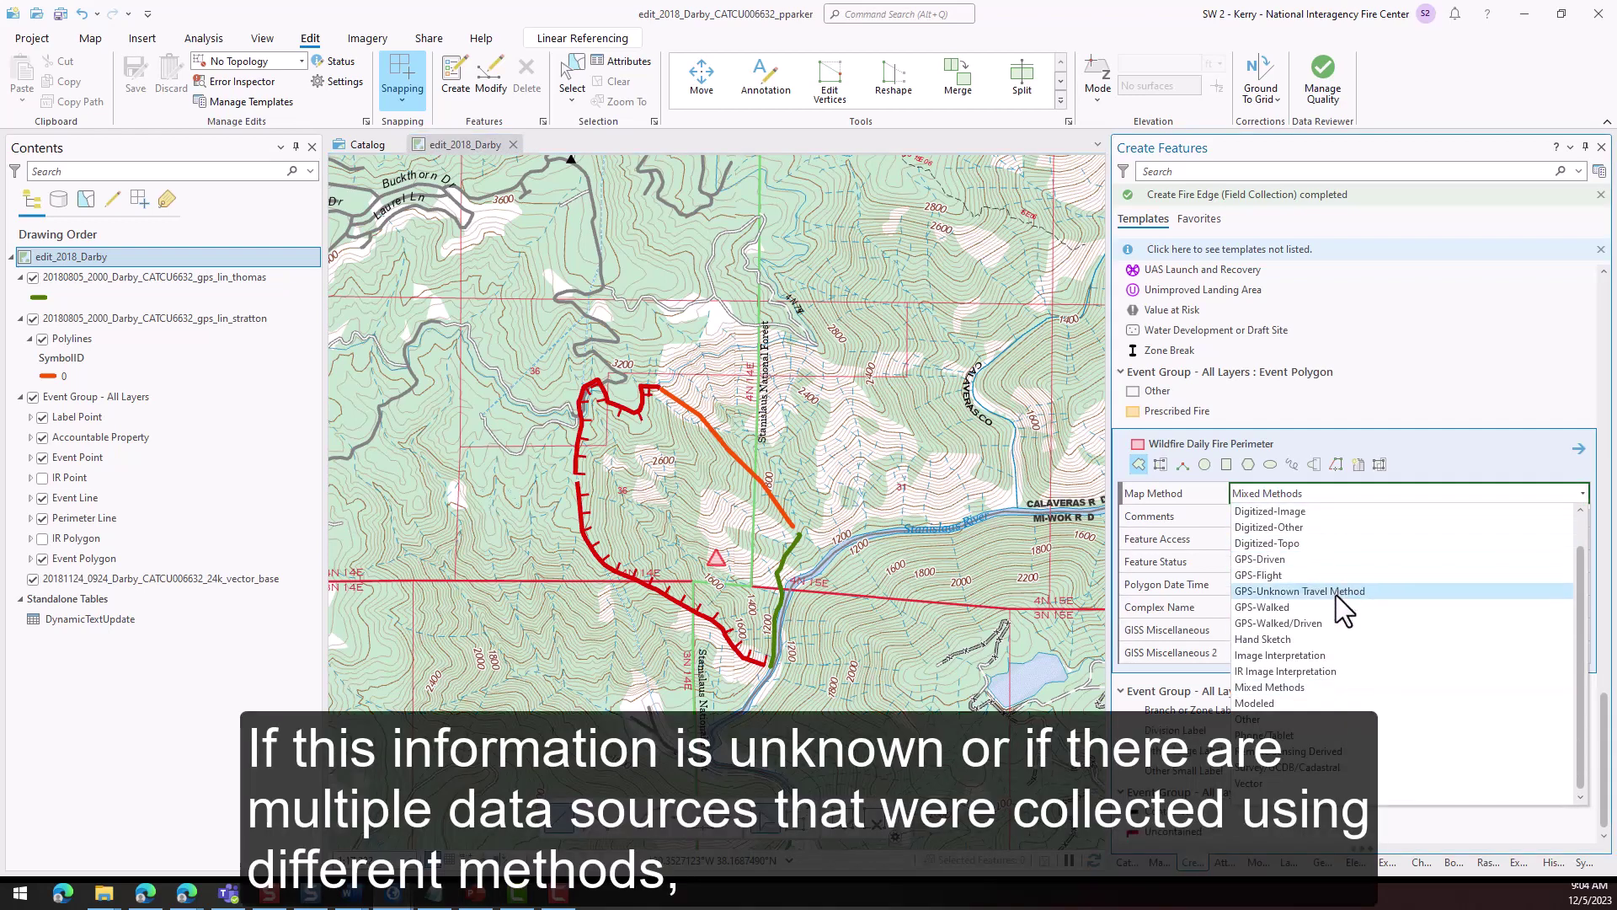
pyautogui.click(1335, 606)
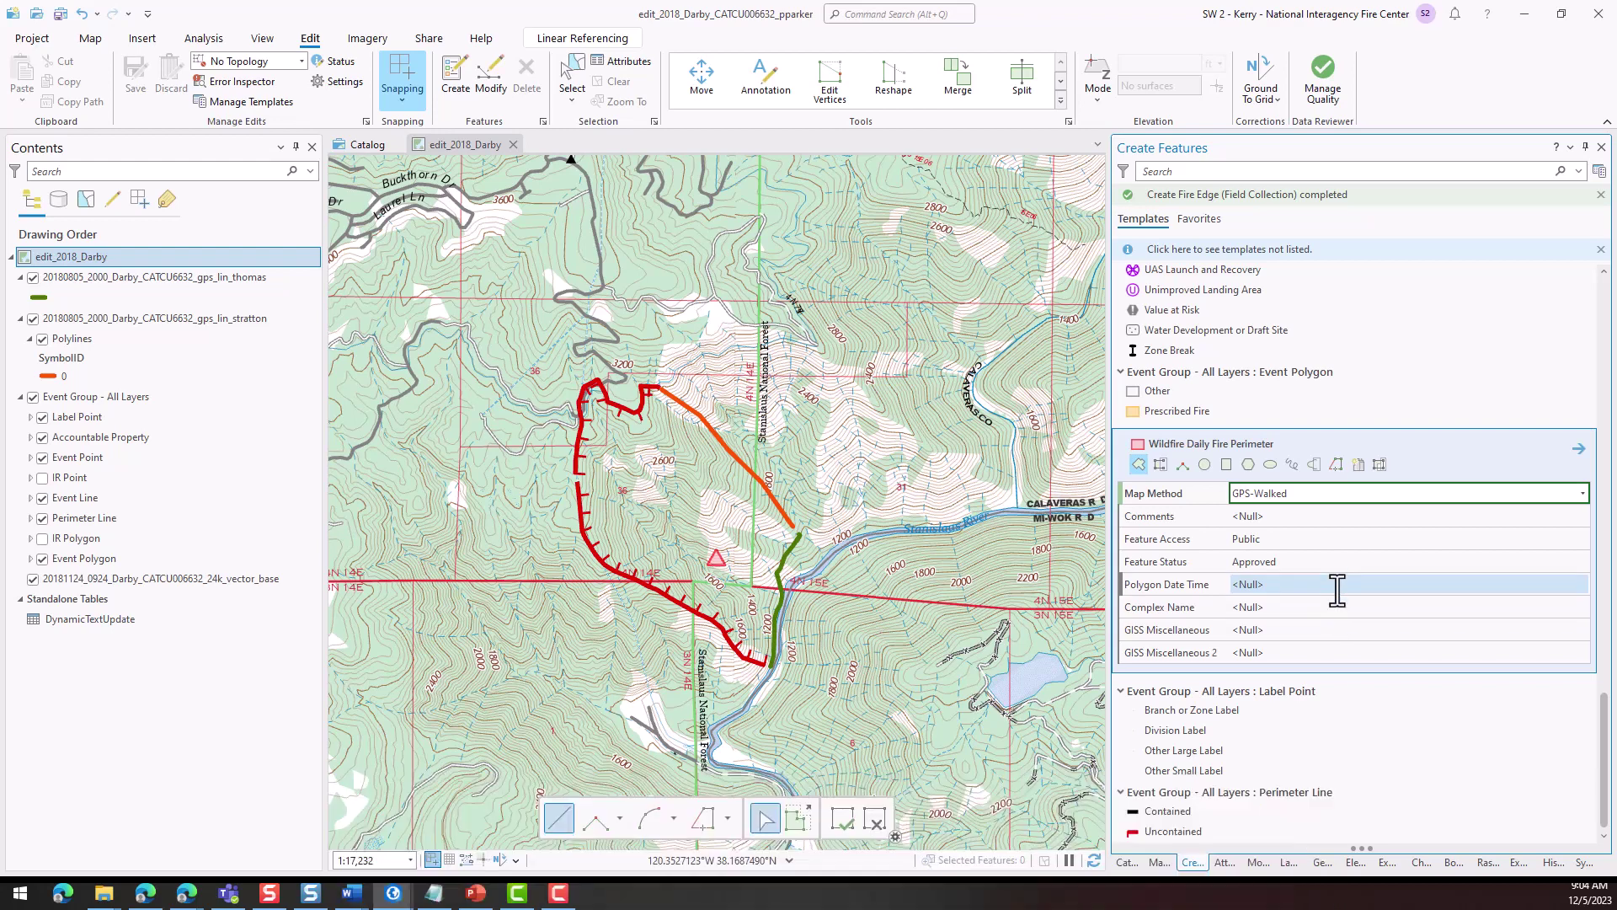
pyautogui.click(1334, 542)
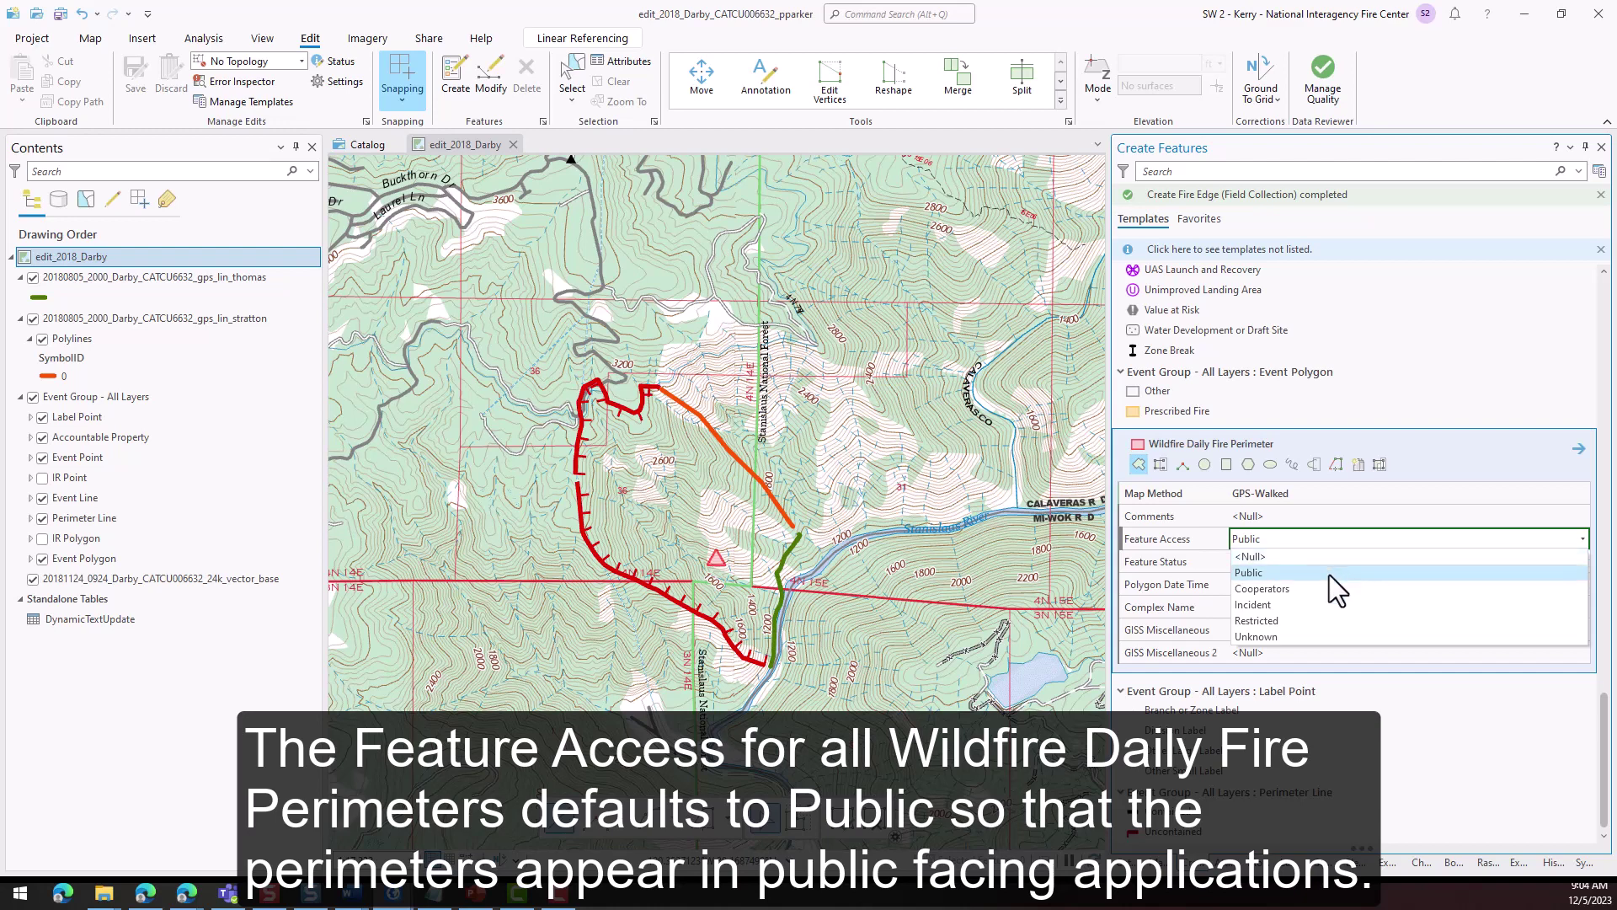
pyautogui.click(1329, 574)
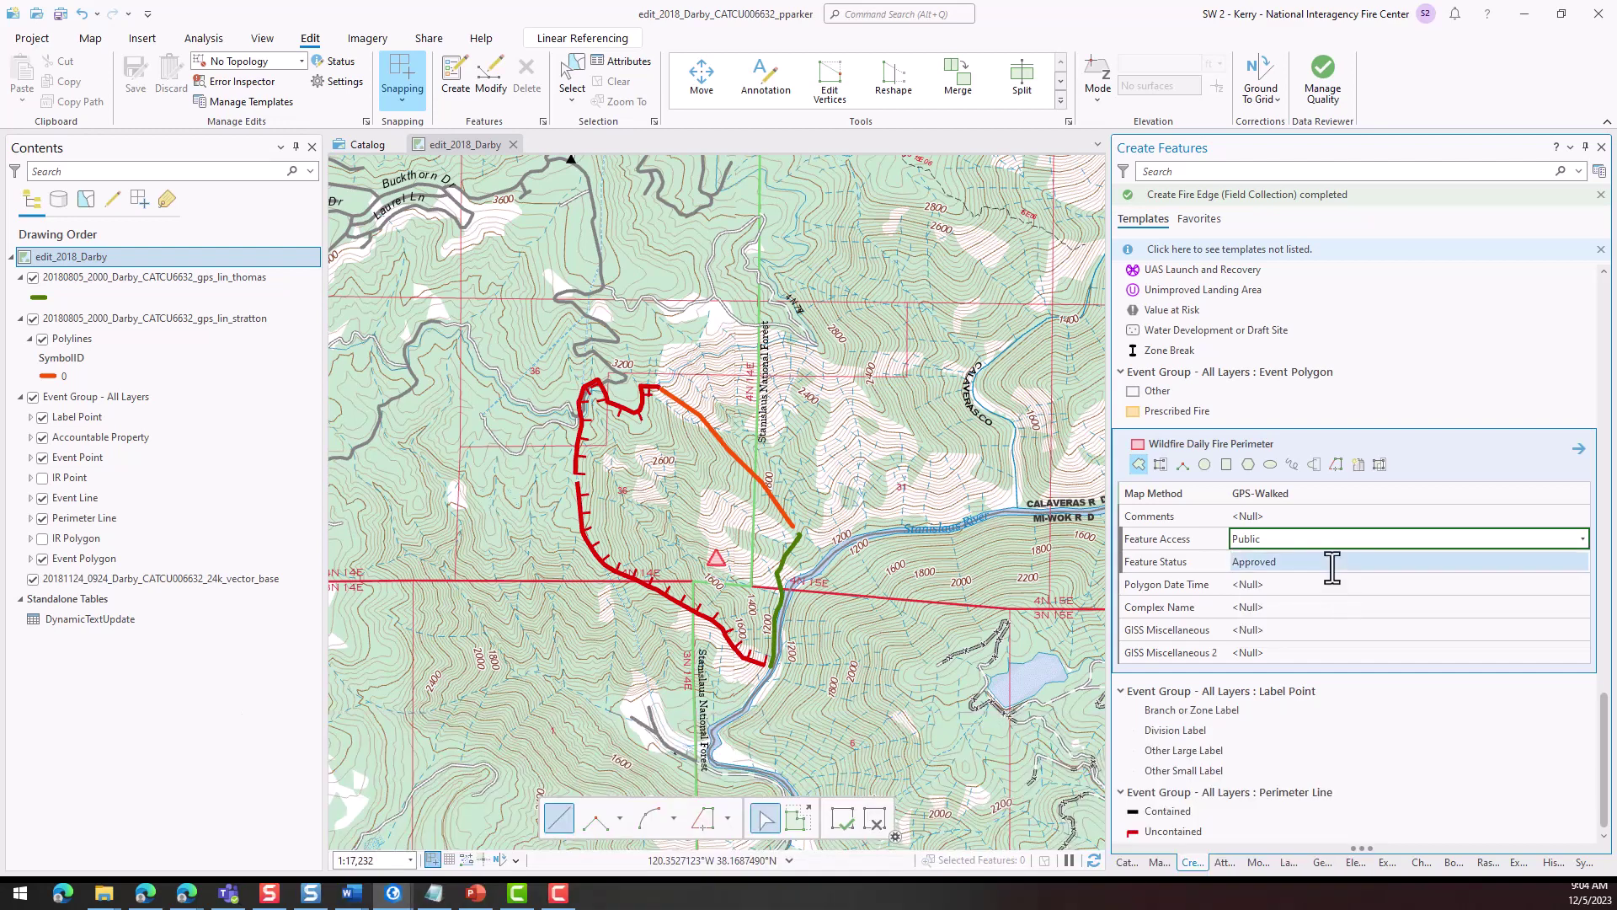
pyautogui.click(1331, 568)
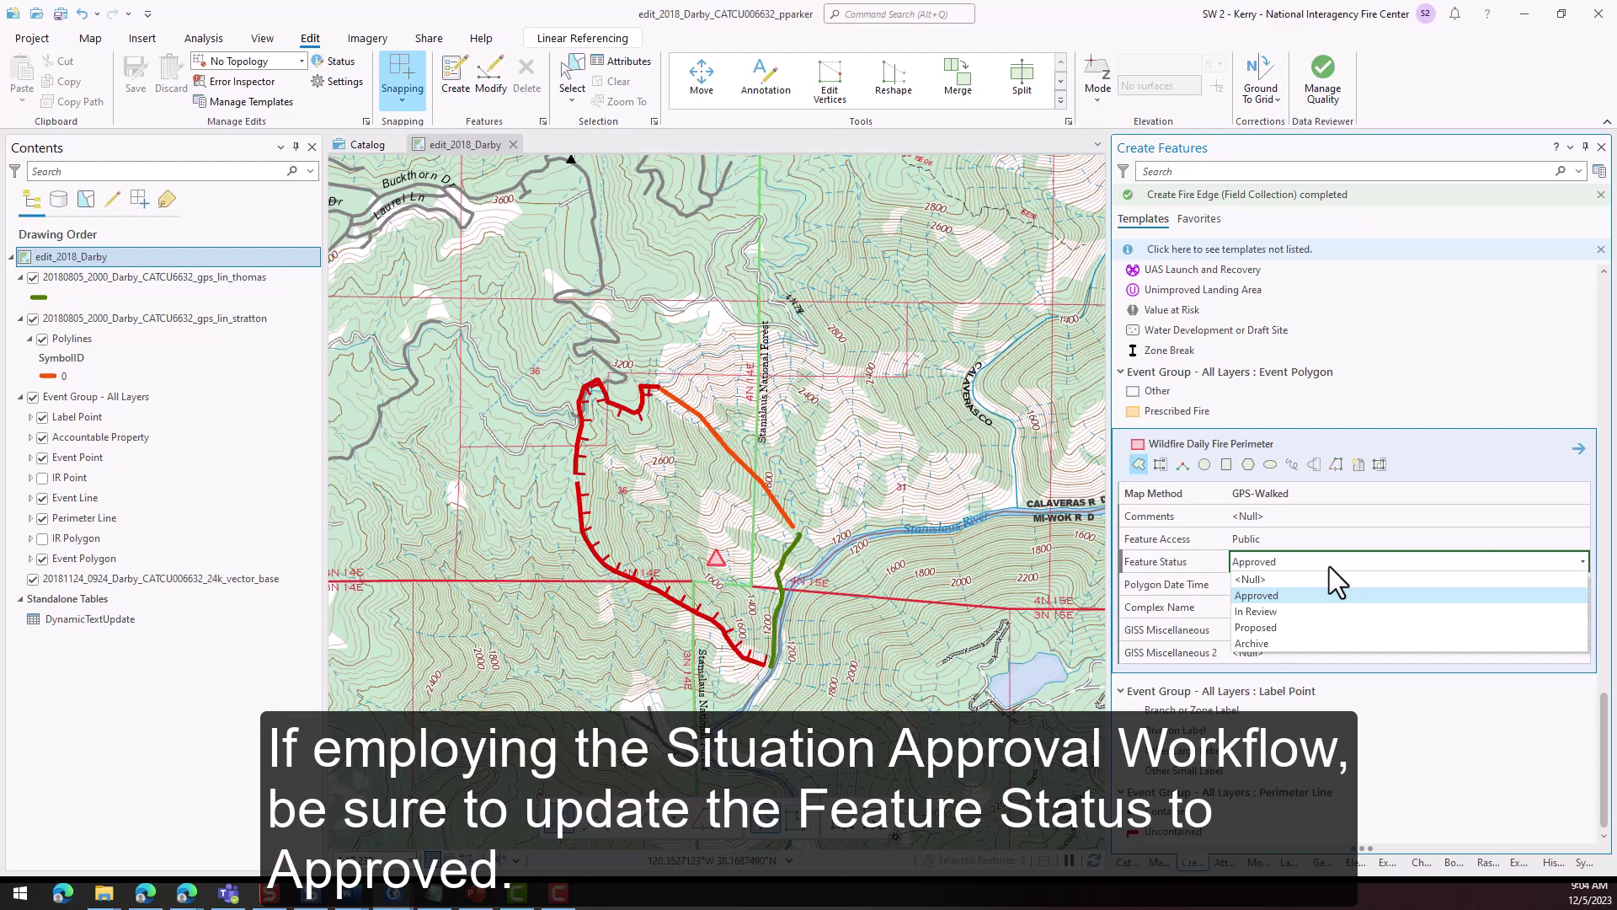
pyautogui.click(1327, 593)
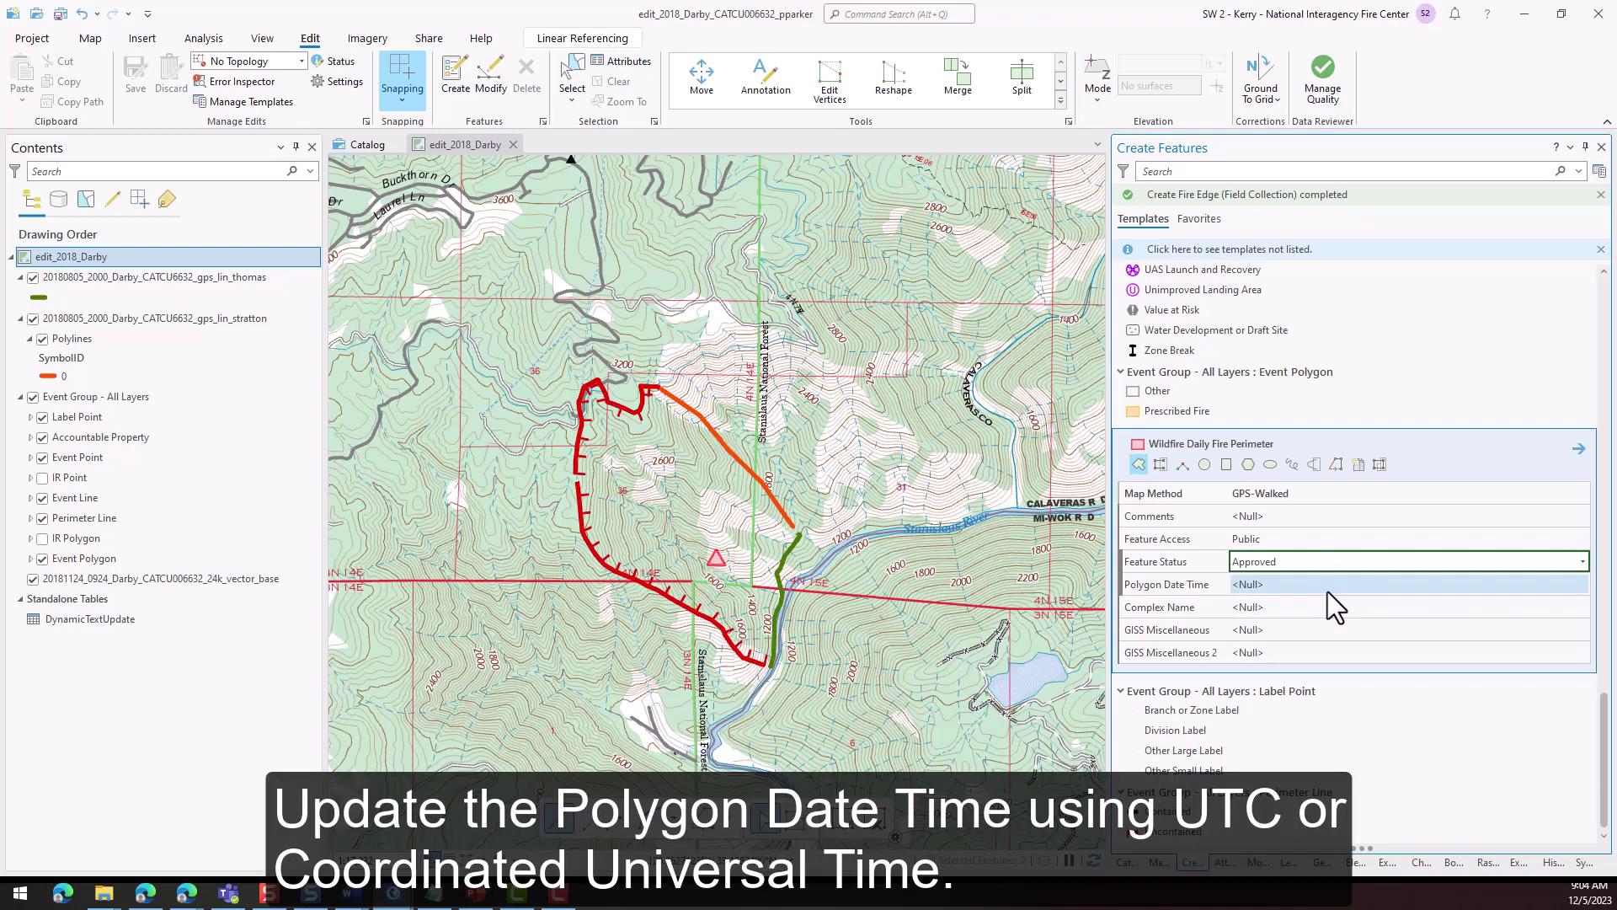
pyautogui.click(1327, 591)
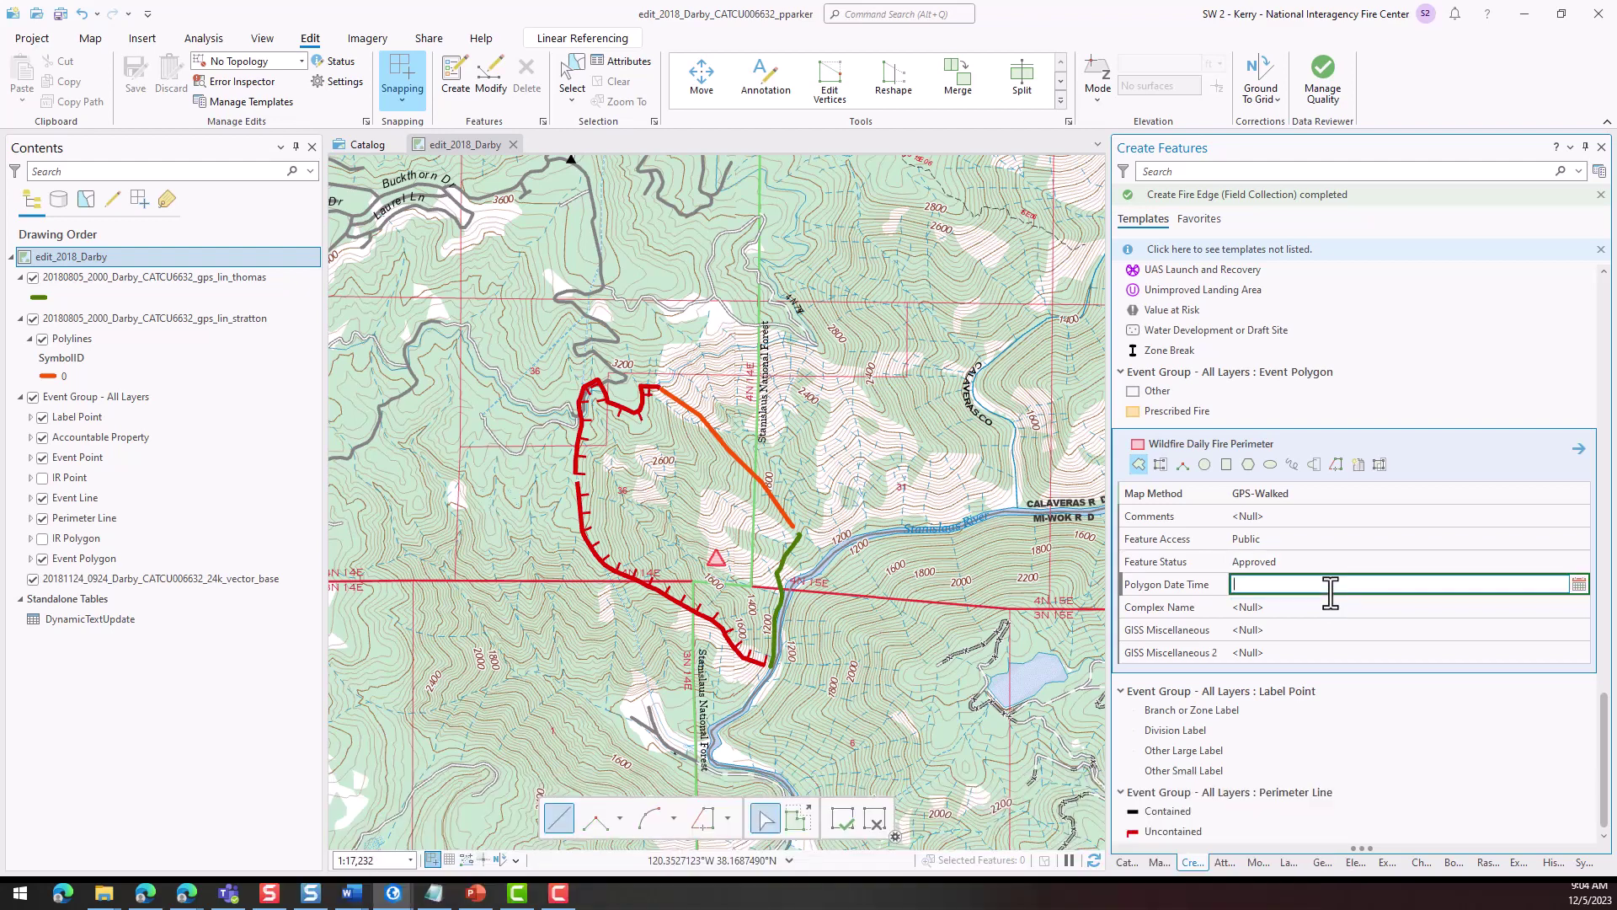
pyautogui.write('8/6/2018 ')
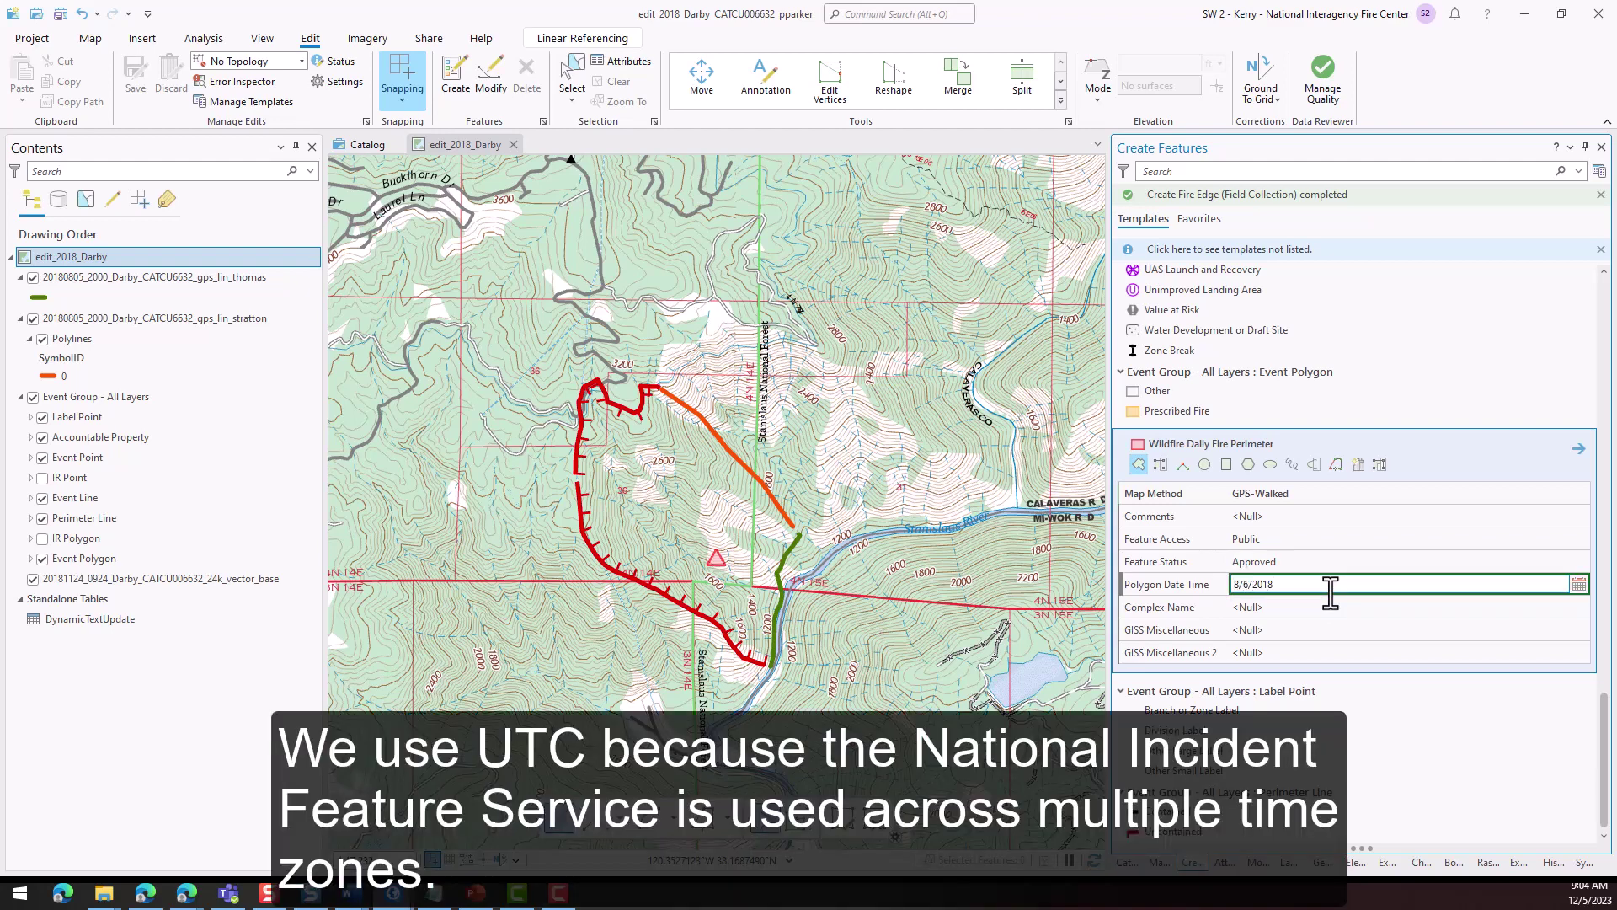
pyautogui.write('4:00:00 AM')
pyautogui.press('Tab')
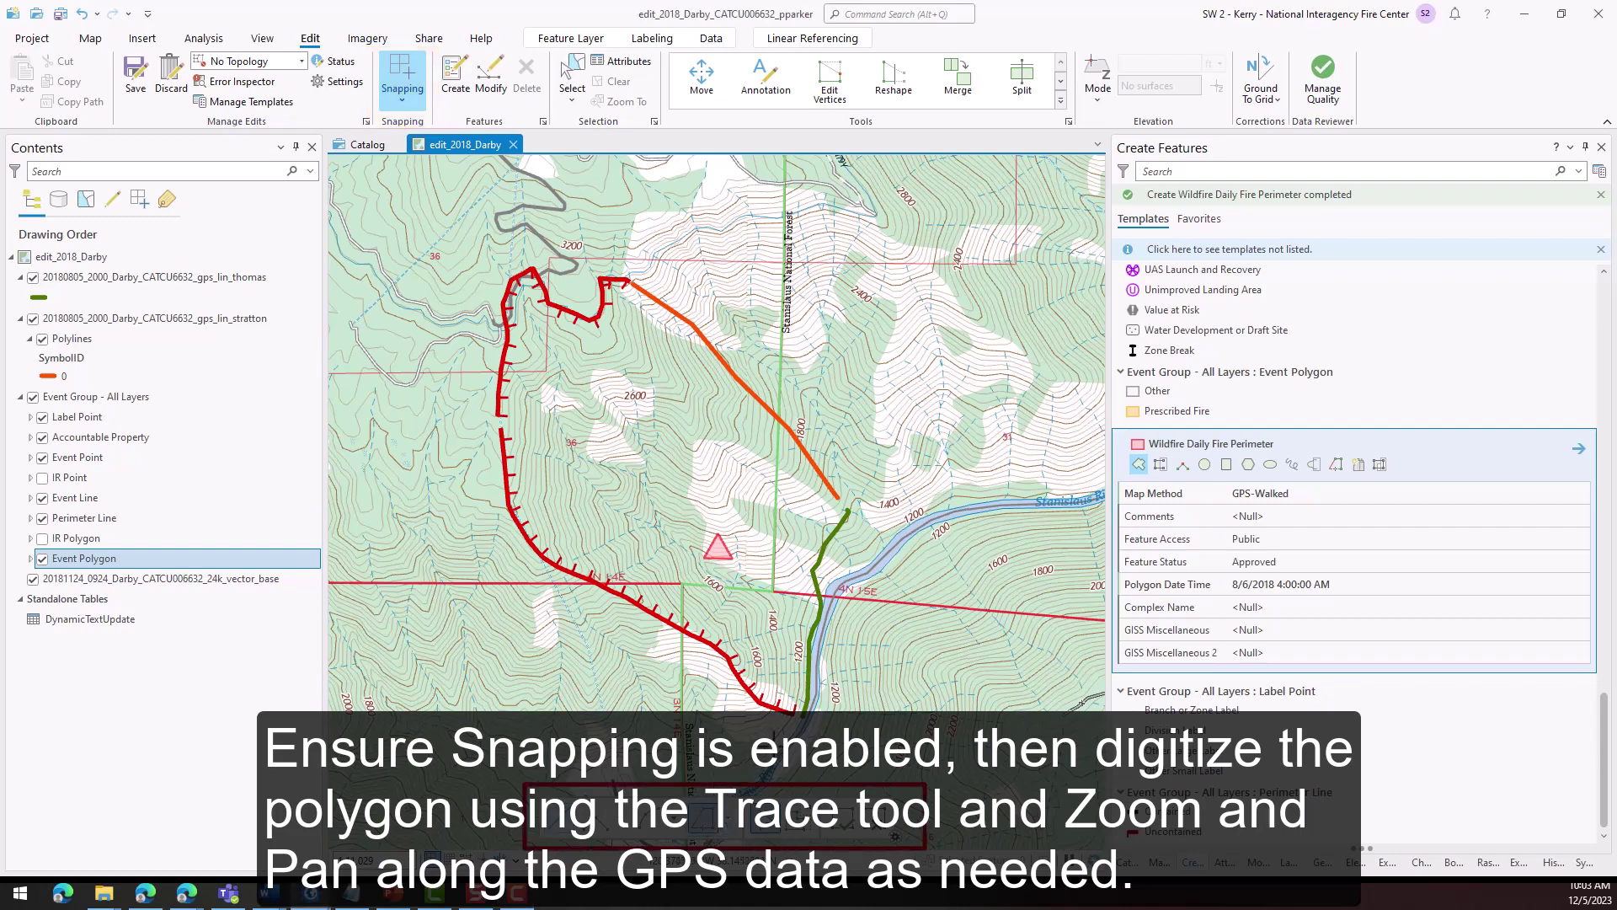
# Zoom in on the lower end of the red perimeter line
pyautogui.scroll(3, 800, 695)
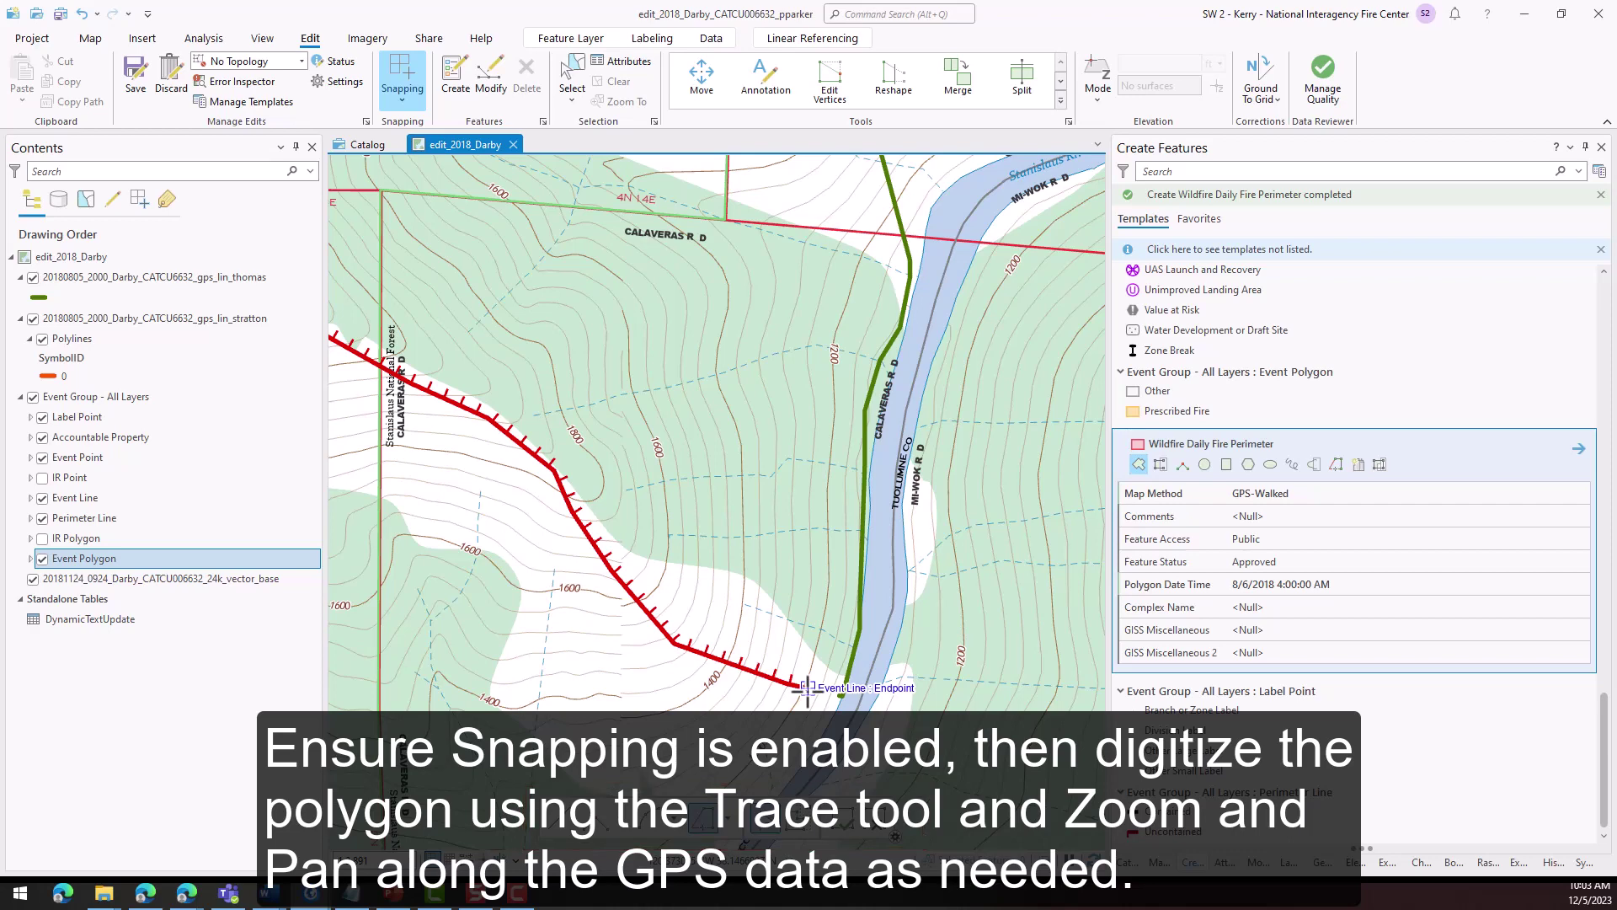
# Trace the new perimeter polygon along the red and green GPS lines and close it
pyautogui.click(806, 689)
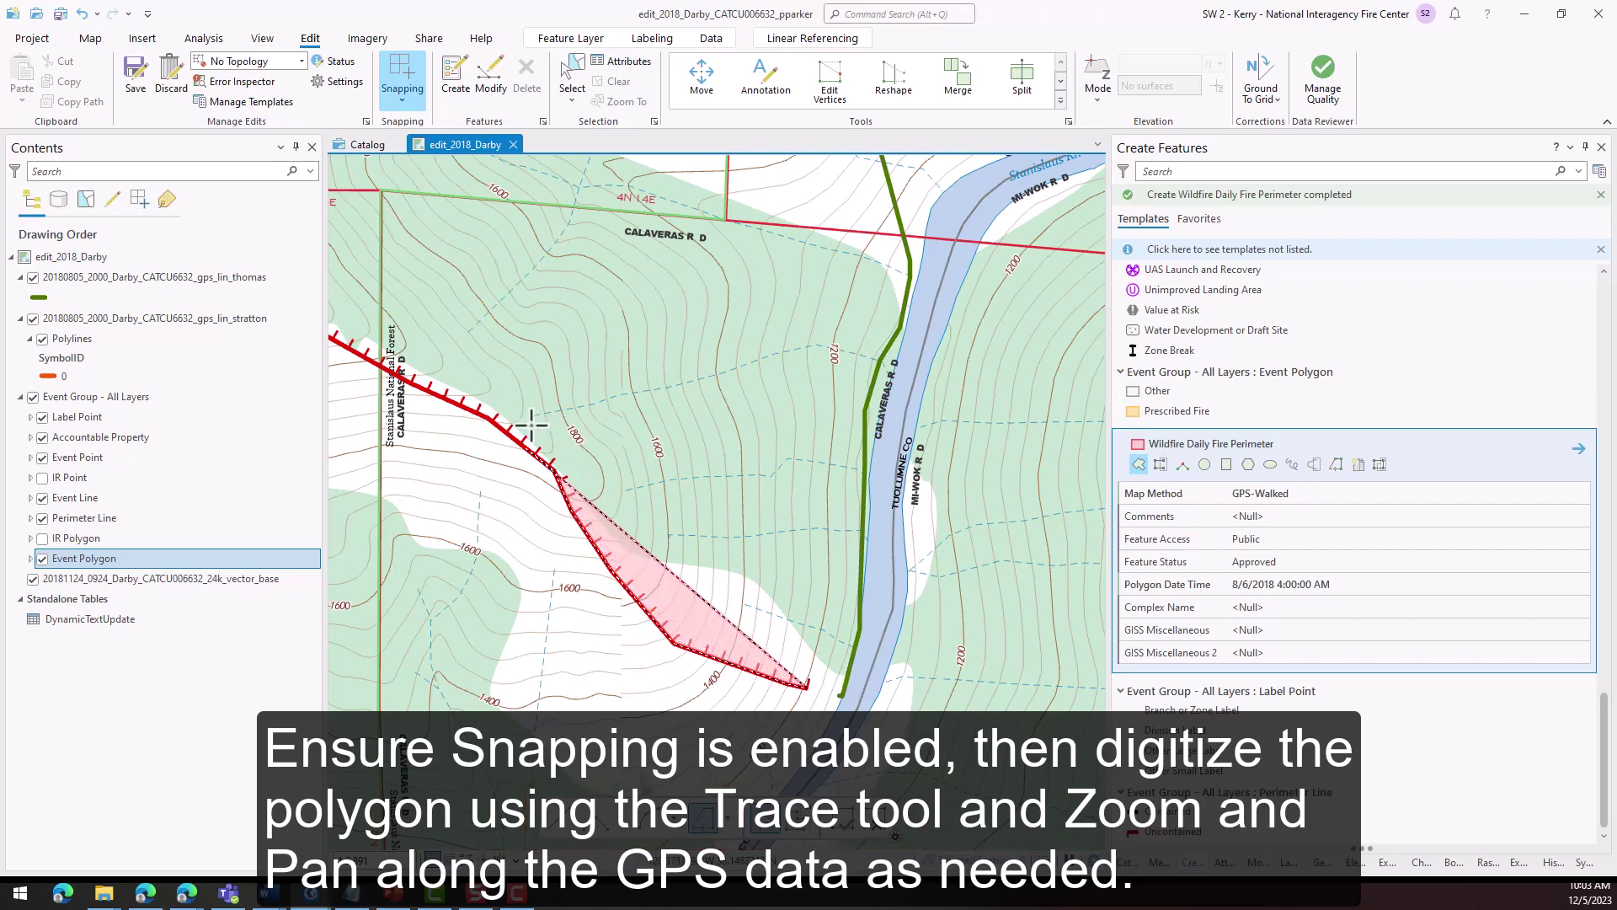
pyautogui.scroll(-3, 471, 383)
pyautogui.moveTo(472, 384); pyautogui.dragTo(906, 660)
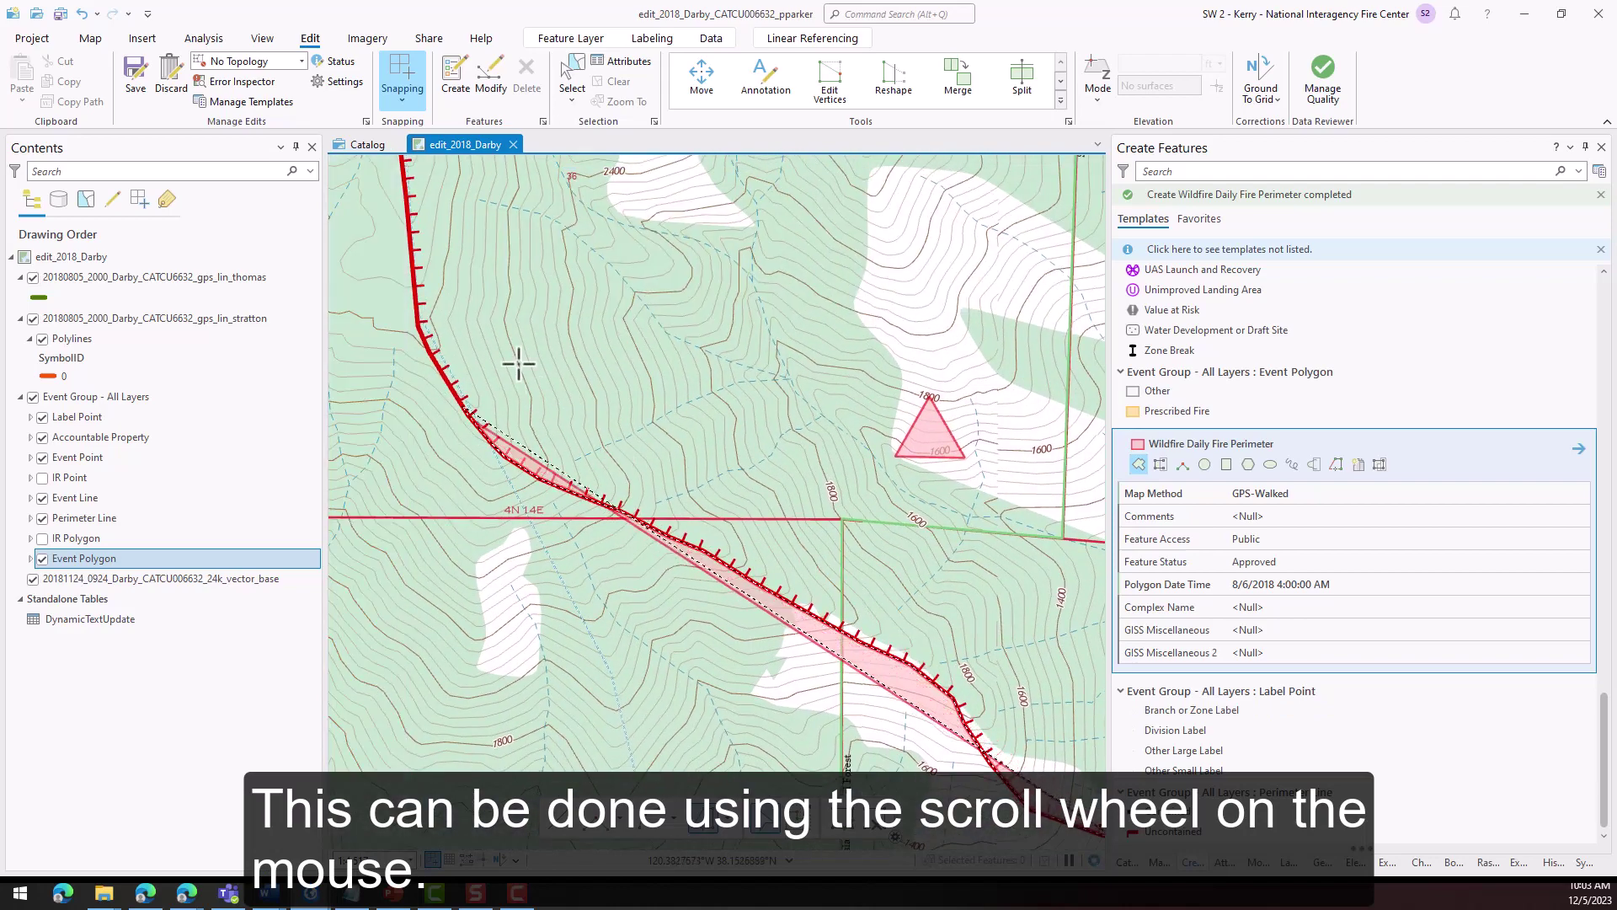
pyautogui.moveTo(521, 393); pyautogui.dragTo(649, 668)
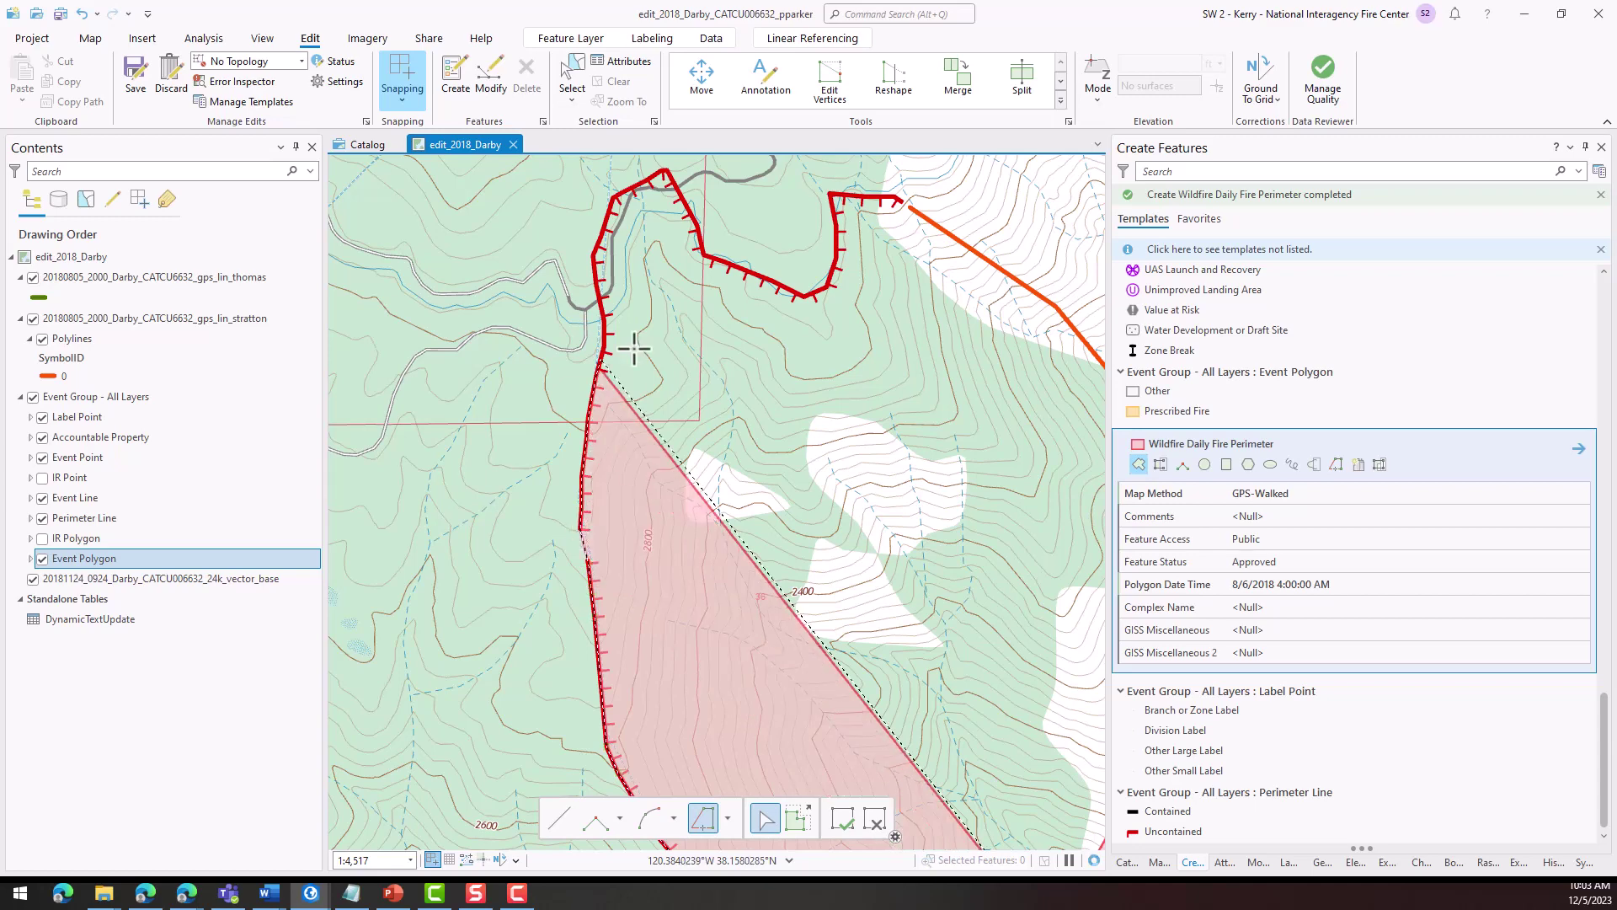
pyautogui.click(909, 206)
pyautogui.moveTo(985, 278)
pyautogui.mouseDown()
pyautogui.moveTo(675, 343)
pyautogui.moveTo(590, 320)
pyautogui.mouseUp()
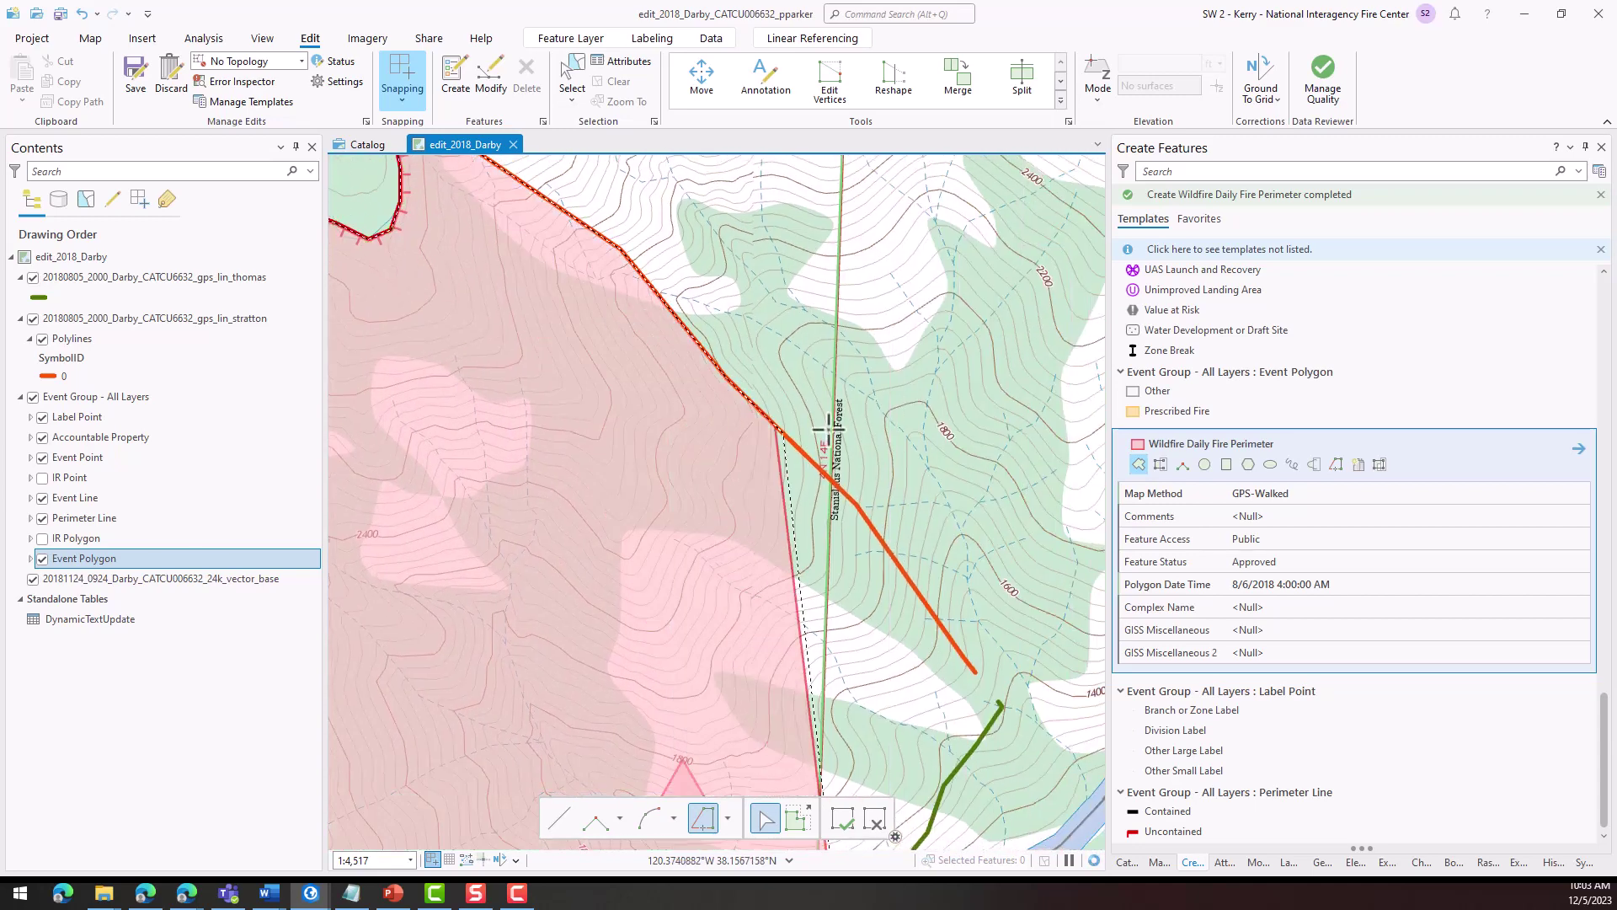
pyautogui.moveTo(929, 627); pyautogui.dragTo(859, 390)
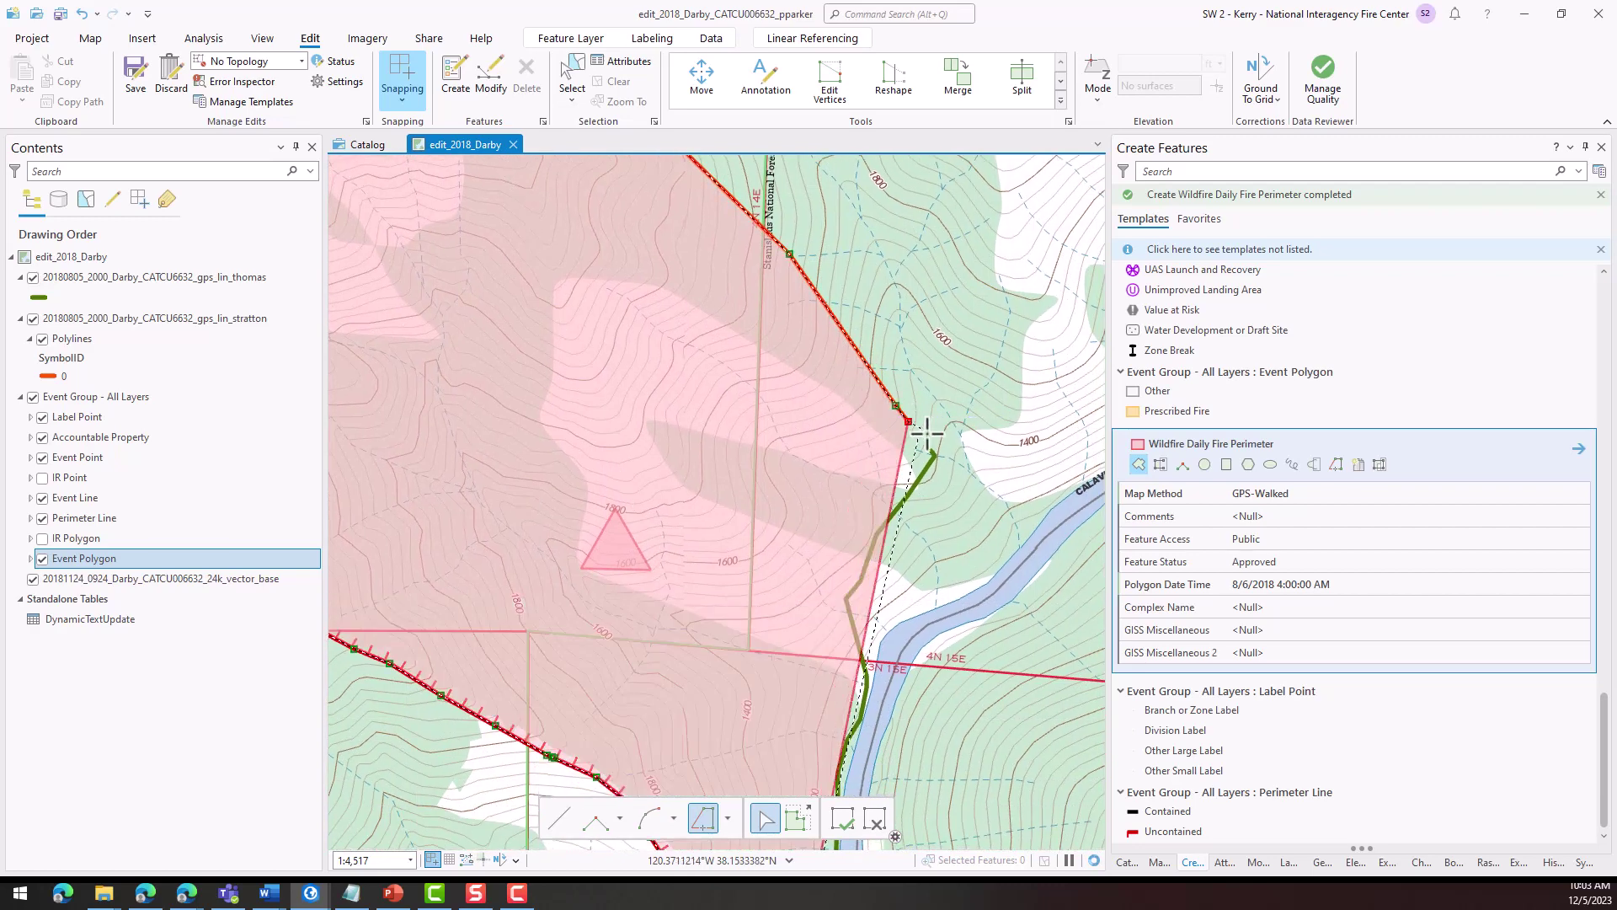
pyautogui.moveTo(809, 607); pyautogui.dragTo(818, 384)
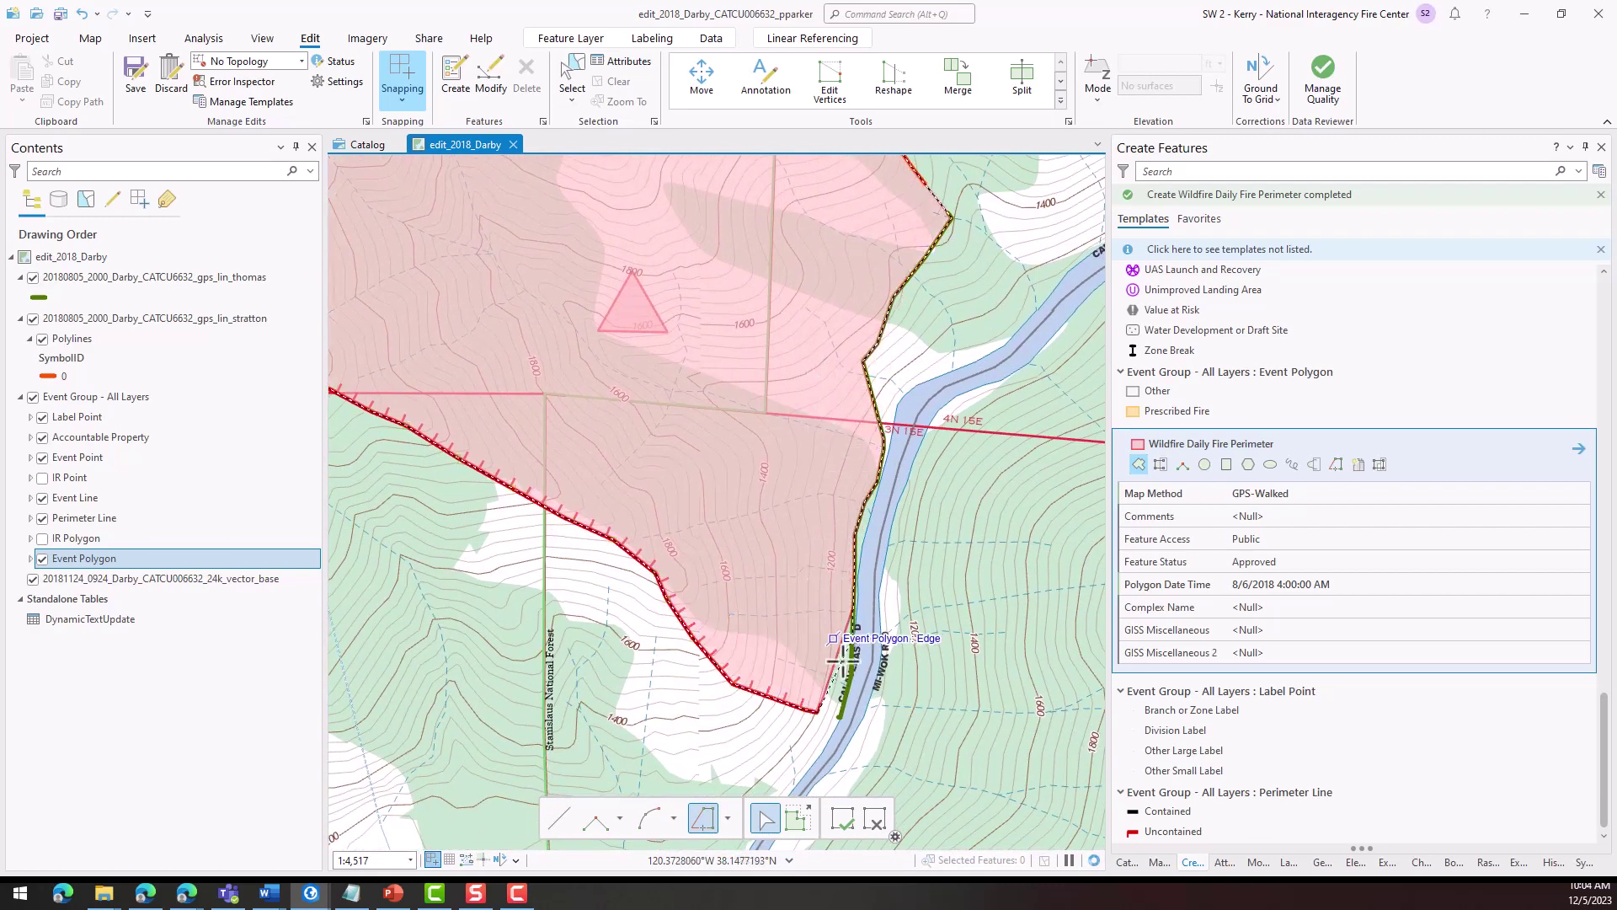
pyautogui.doubleClick(838, 718)
pyautogui.scroll(-2, 918, 733)
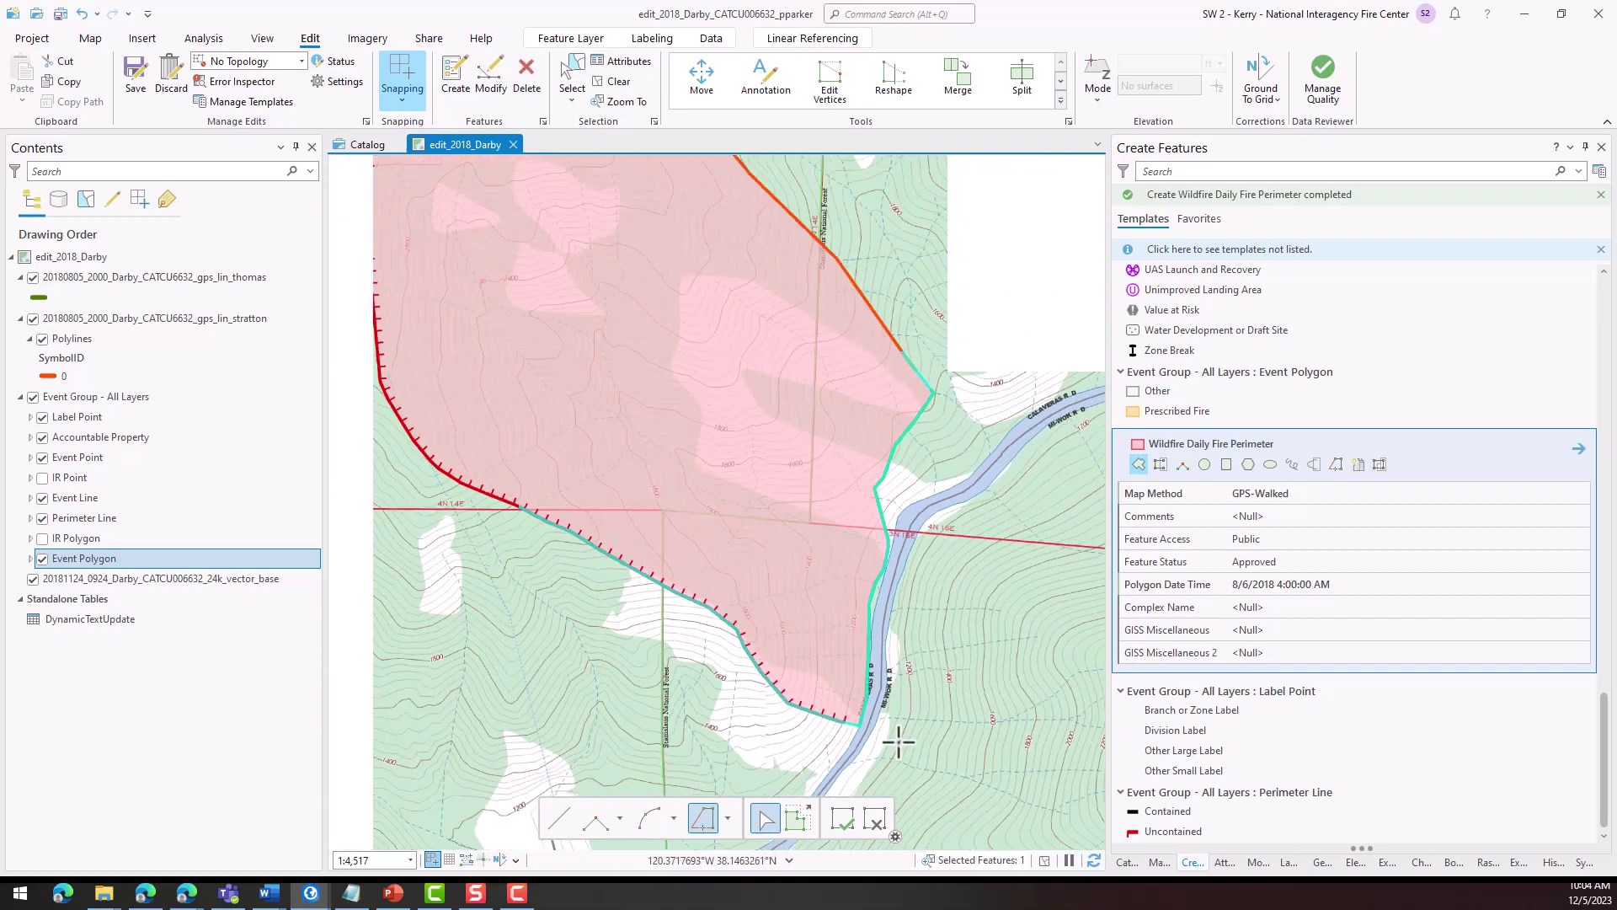
pyautogui.scroll(-2, 907, 556)
# Open the Event Polygon attribute table and widen its Map Method column
pyautogui.moveTo(917, 517); pyautogui.dragTo(861, 602)
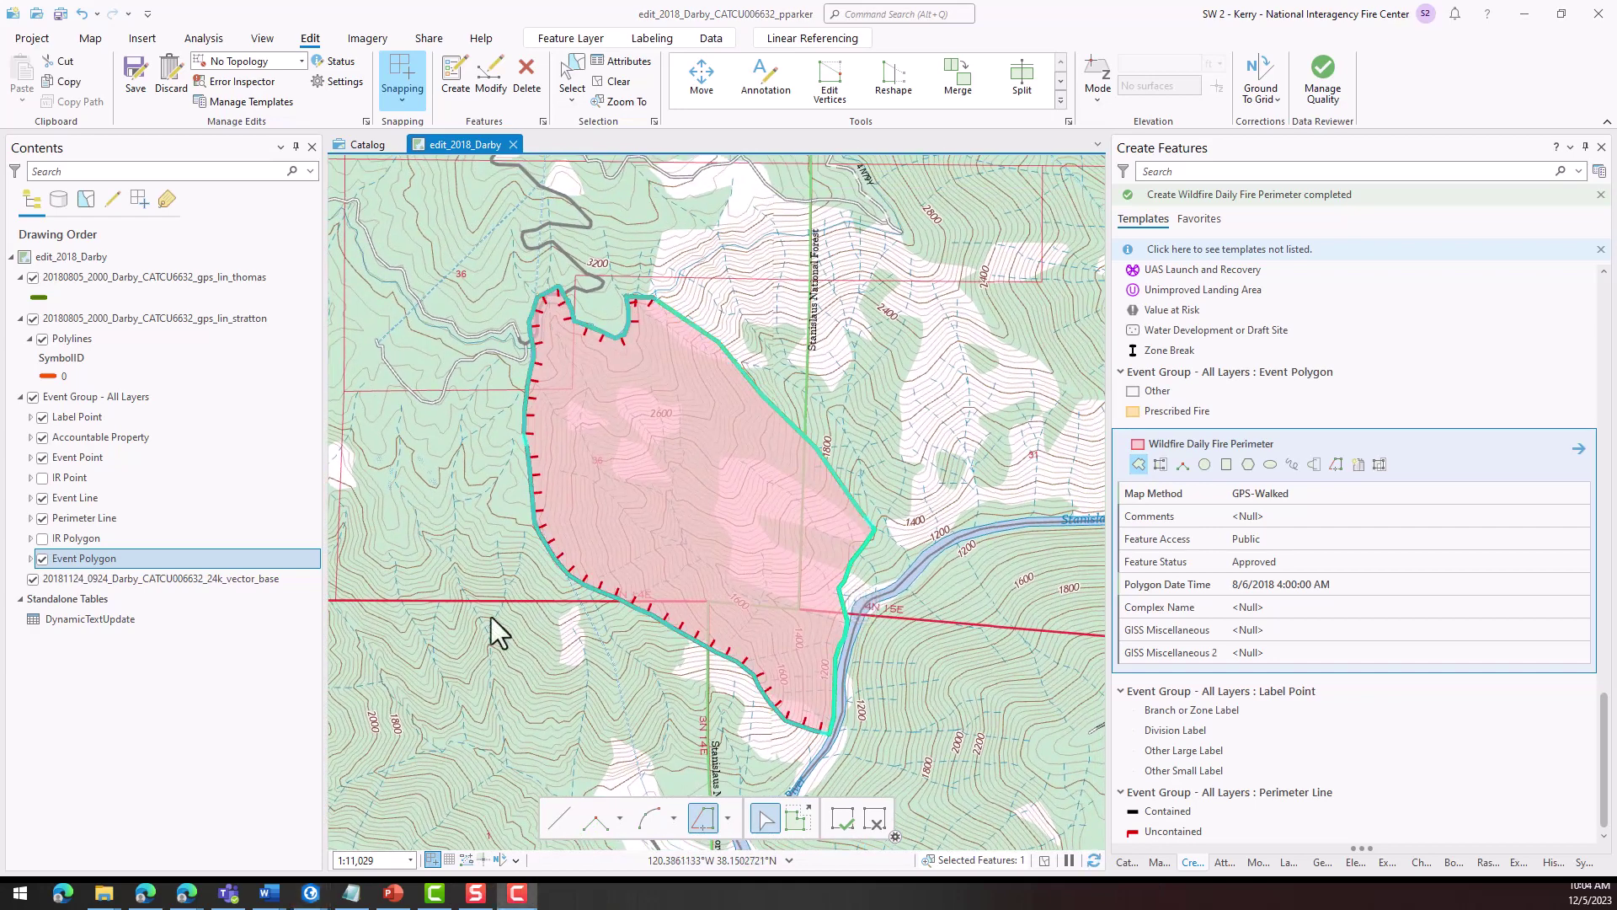
pyautogui.rightClick(271, 553)
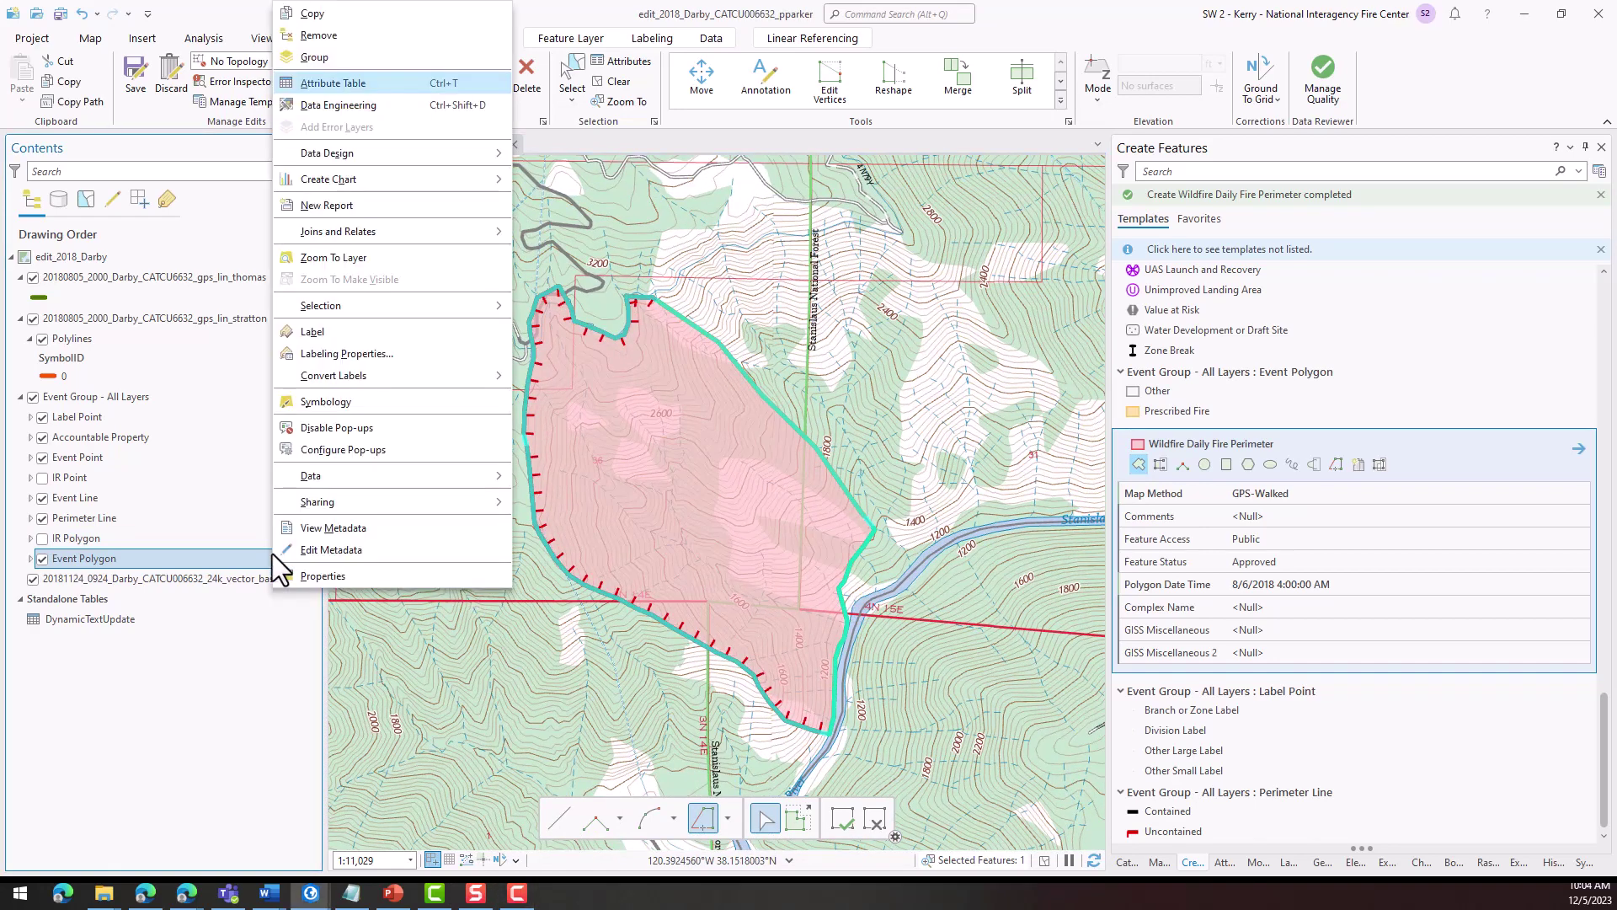
pyautogui.click(382, 84)
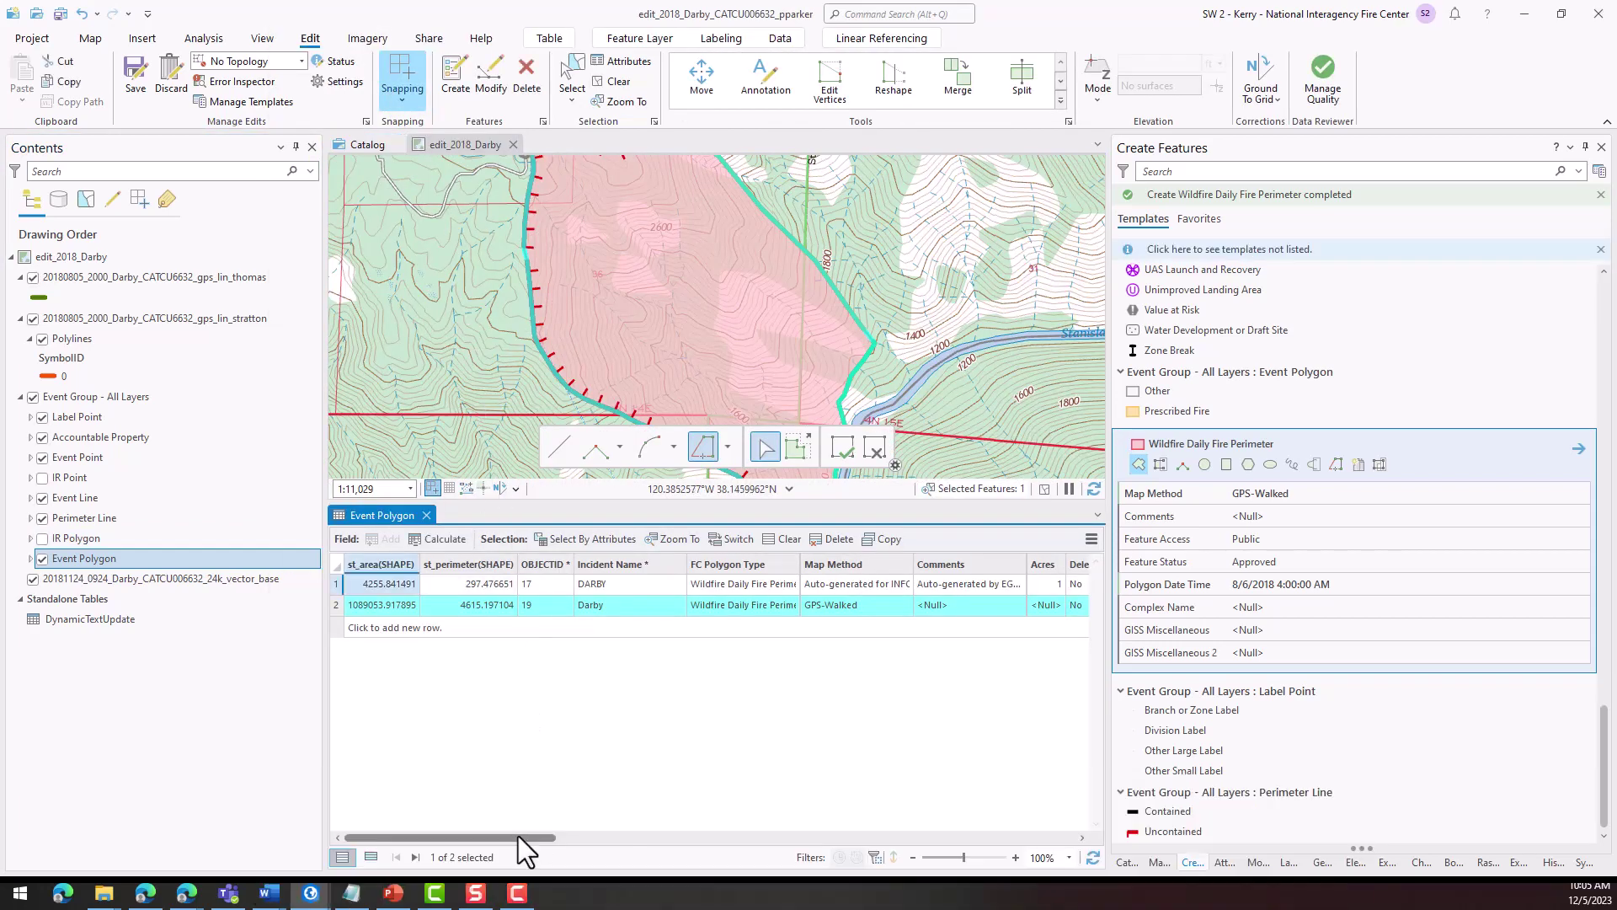
pyautogui.moveTo(913, 566); pyautogui.dragTo(977, 564)
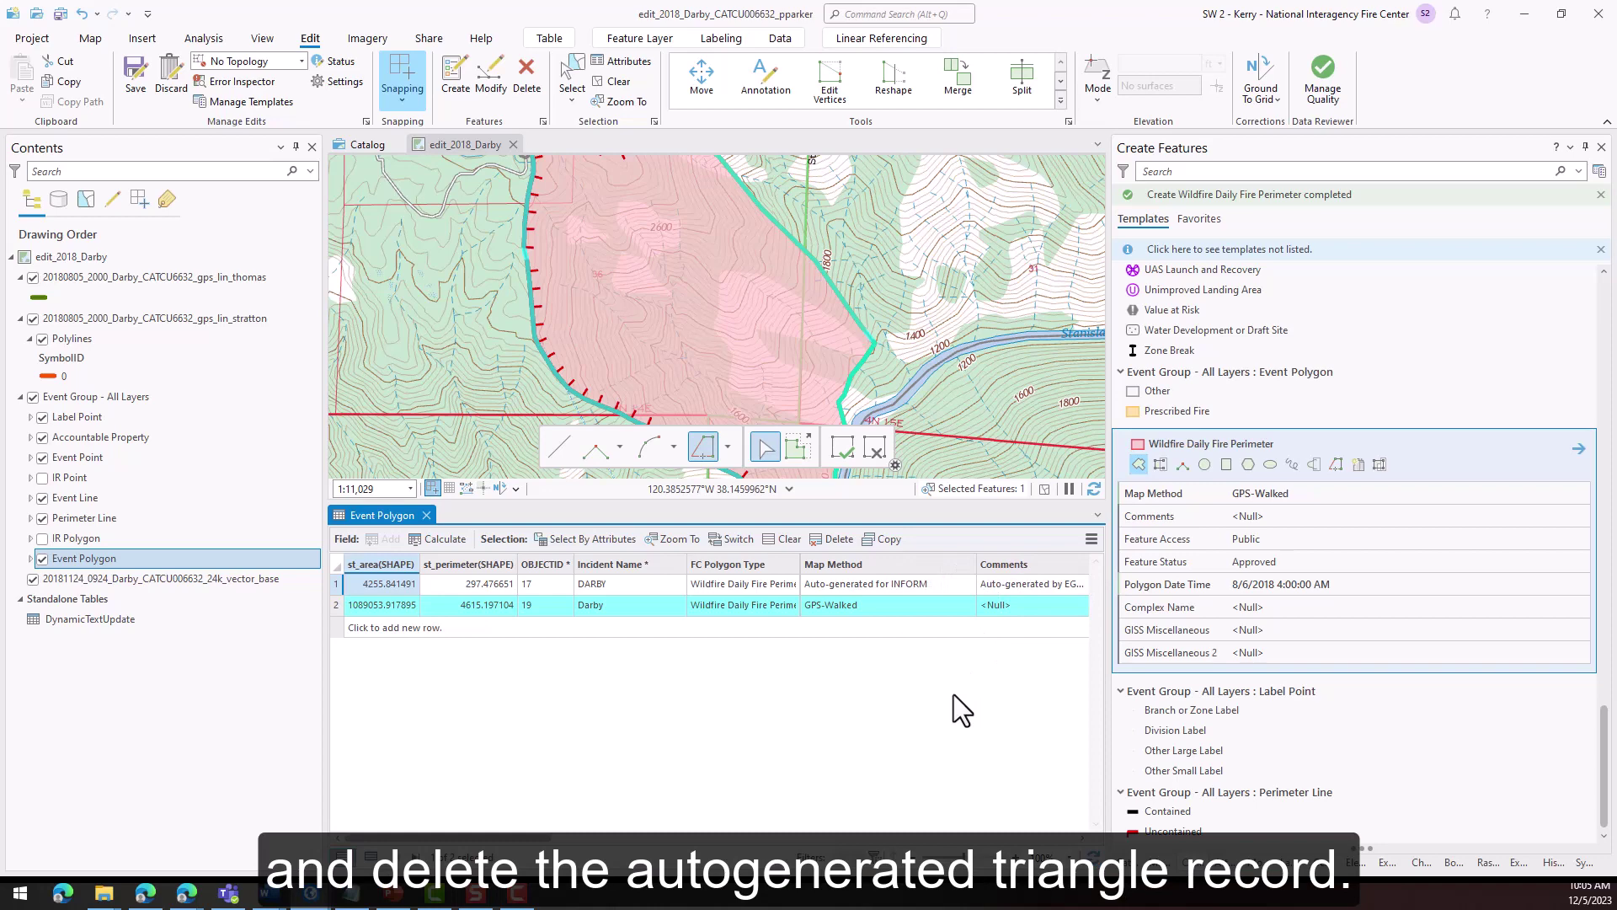
# Delete auto-generated record 17 from the table and widen the IRWINID column
pyautogui.click(337, 585)
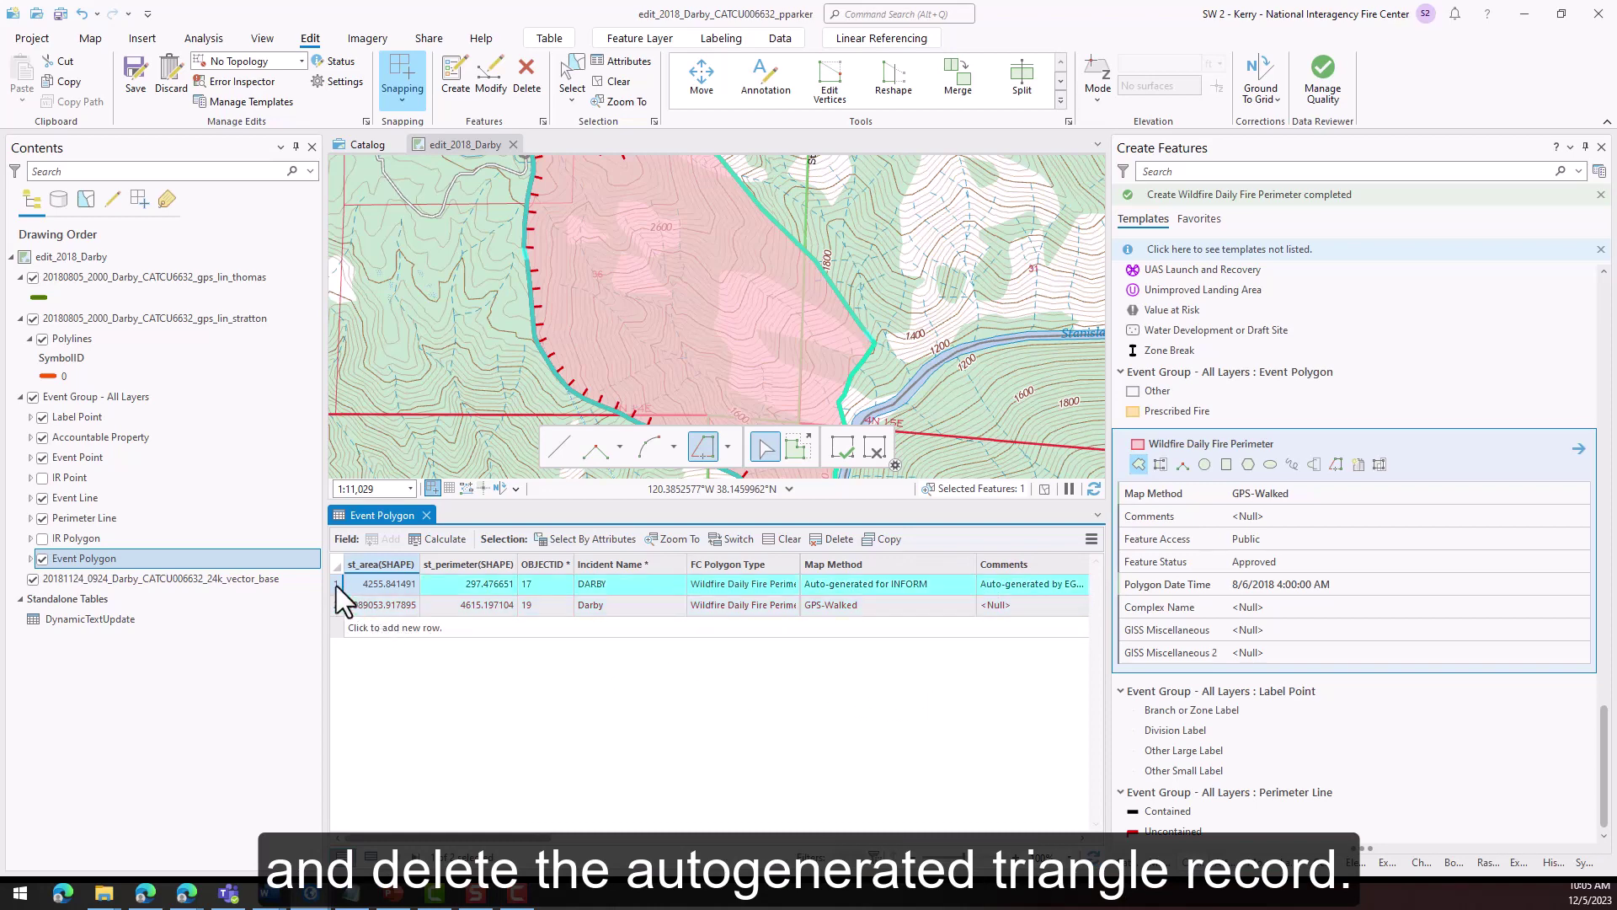
pyautogui.rightClick(336, 586)
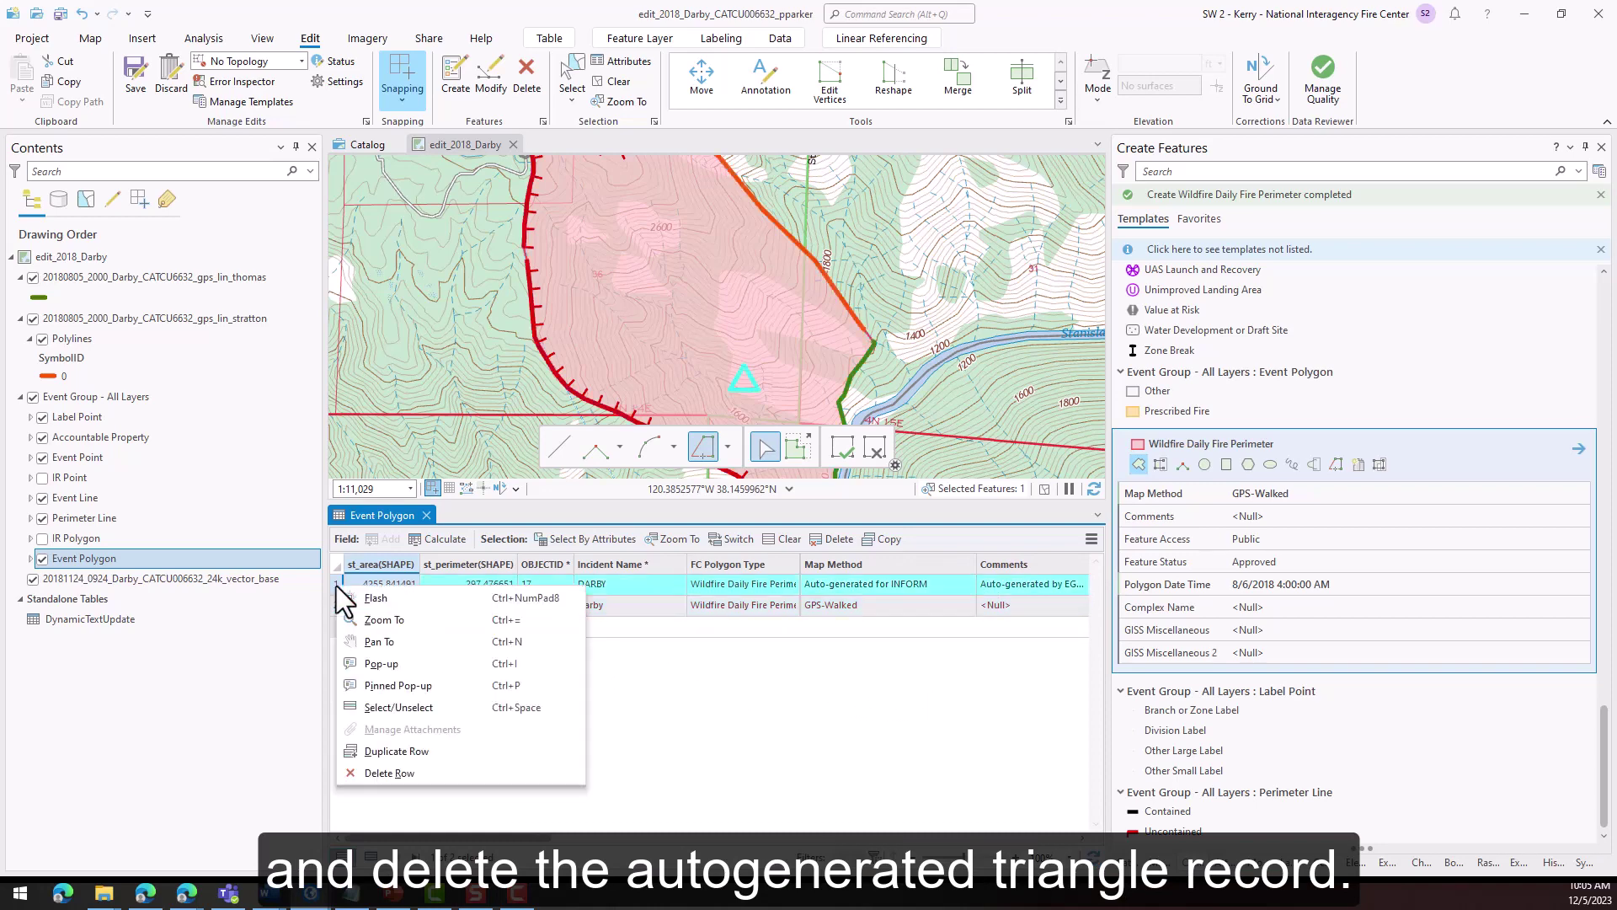
pyautogui.click(362, 773)
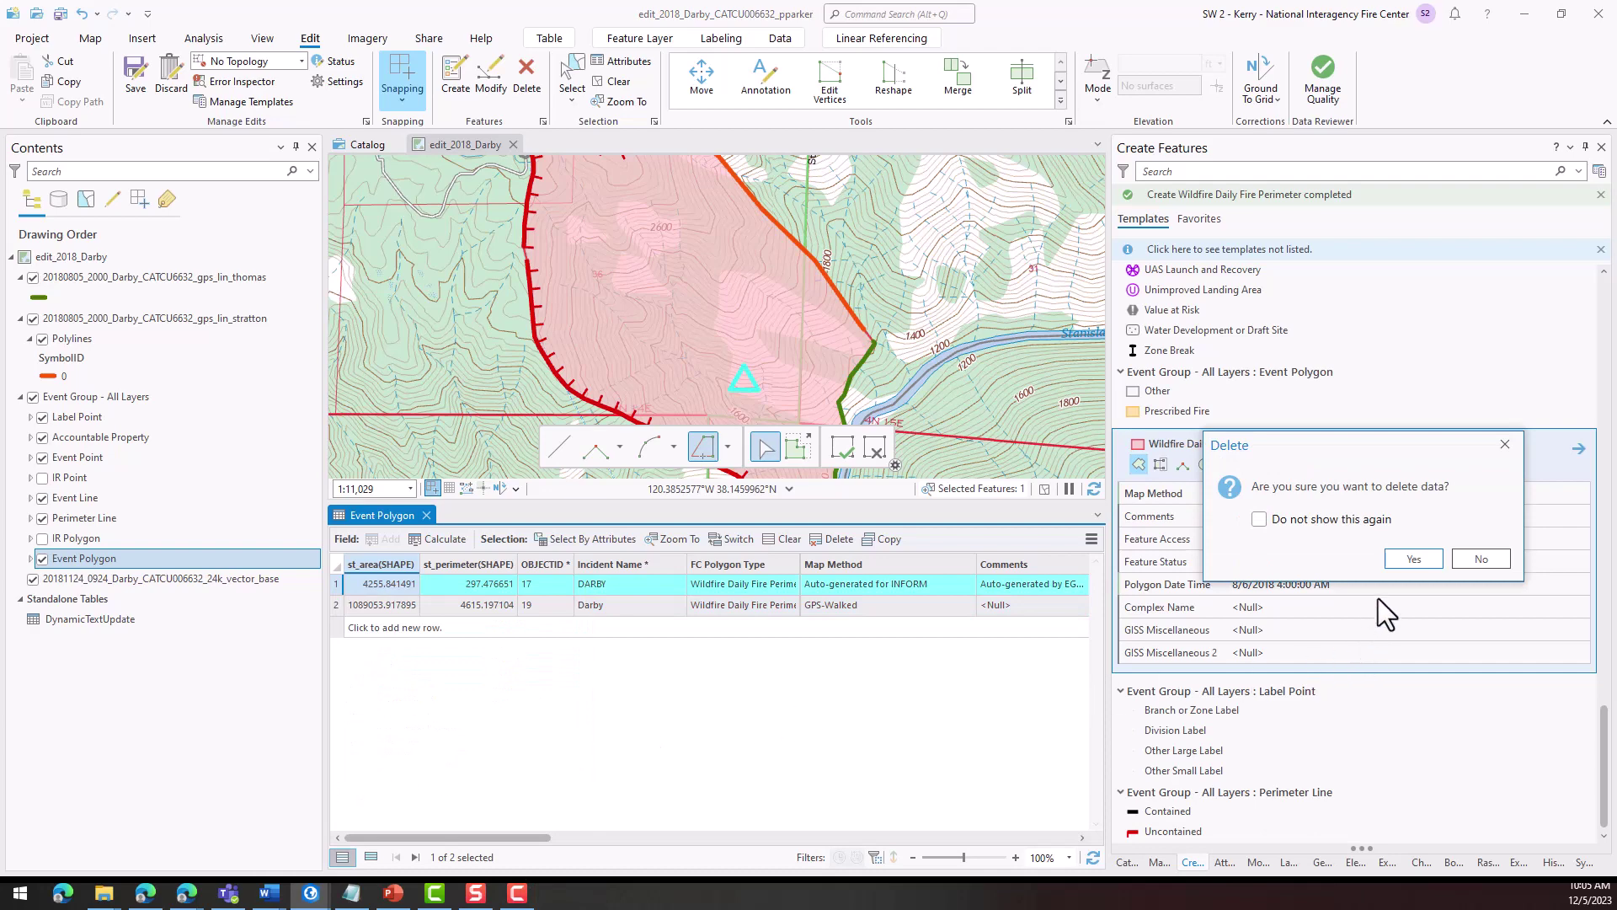
pyautogui.click(1413, 559)
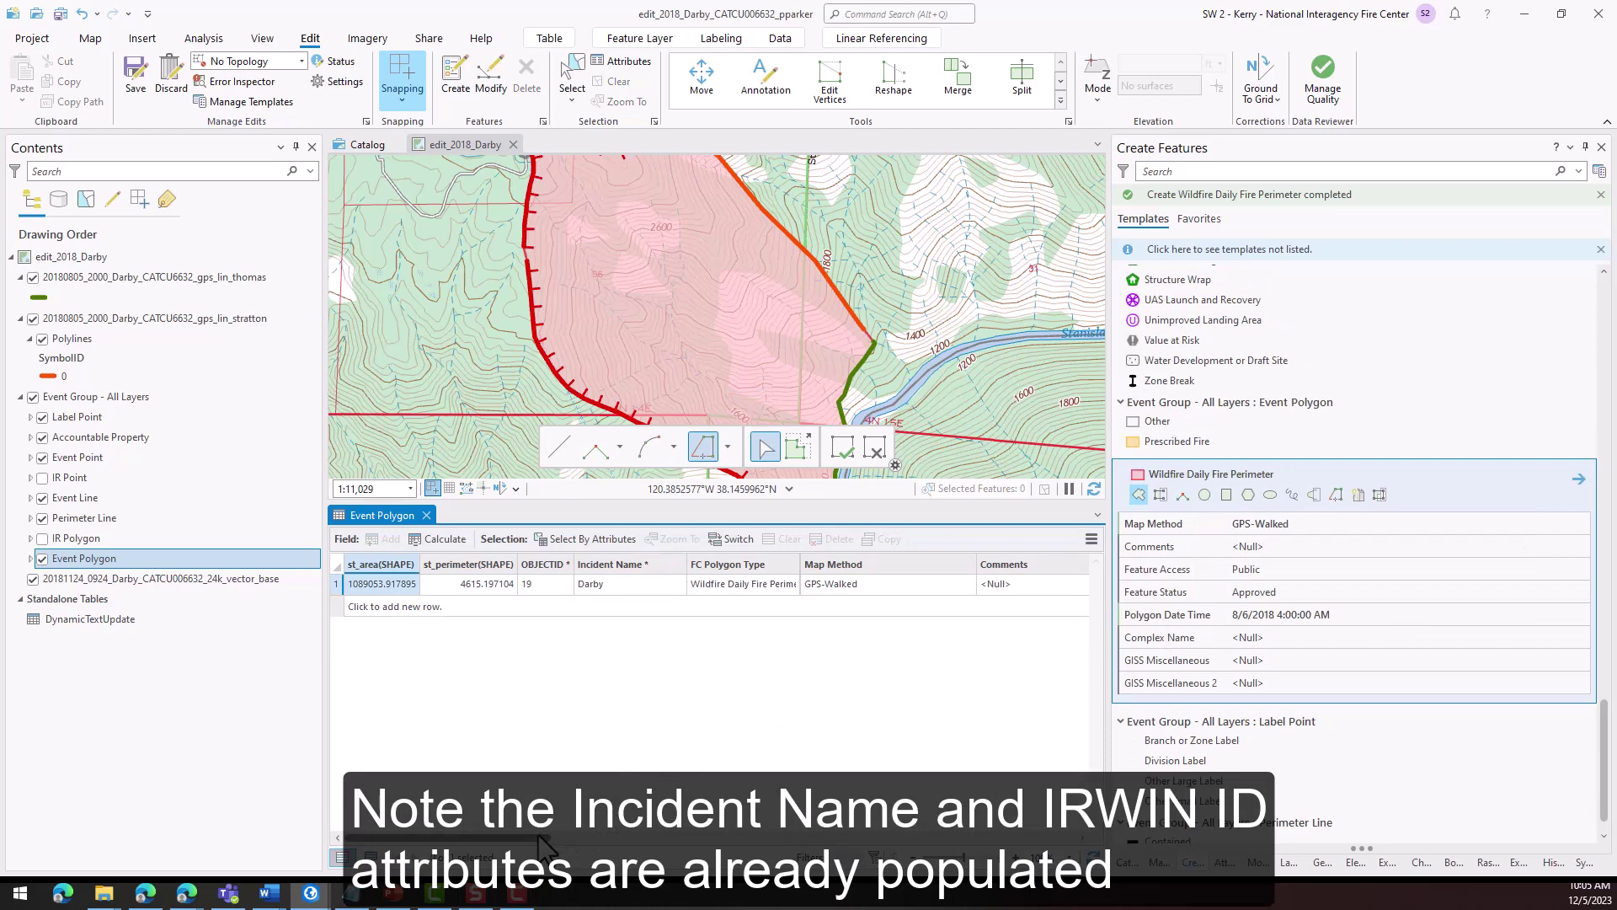
pyautogui.moveTo(543, 842); pyautogui.dragTo(960, 838)
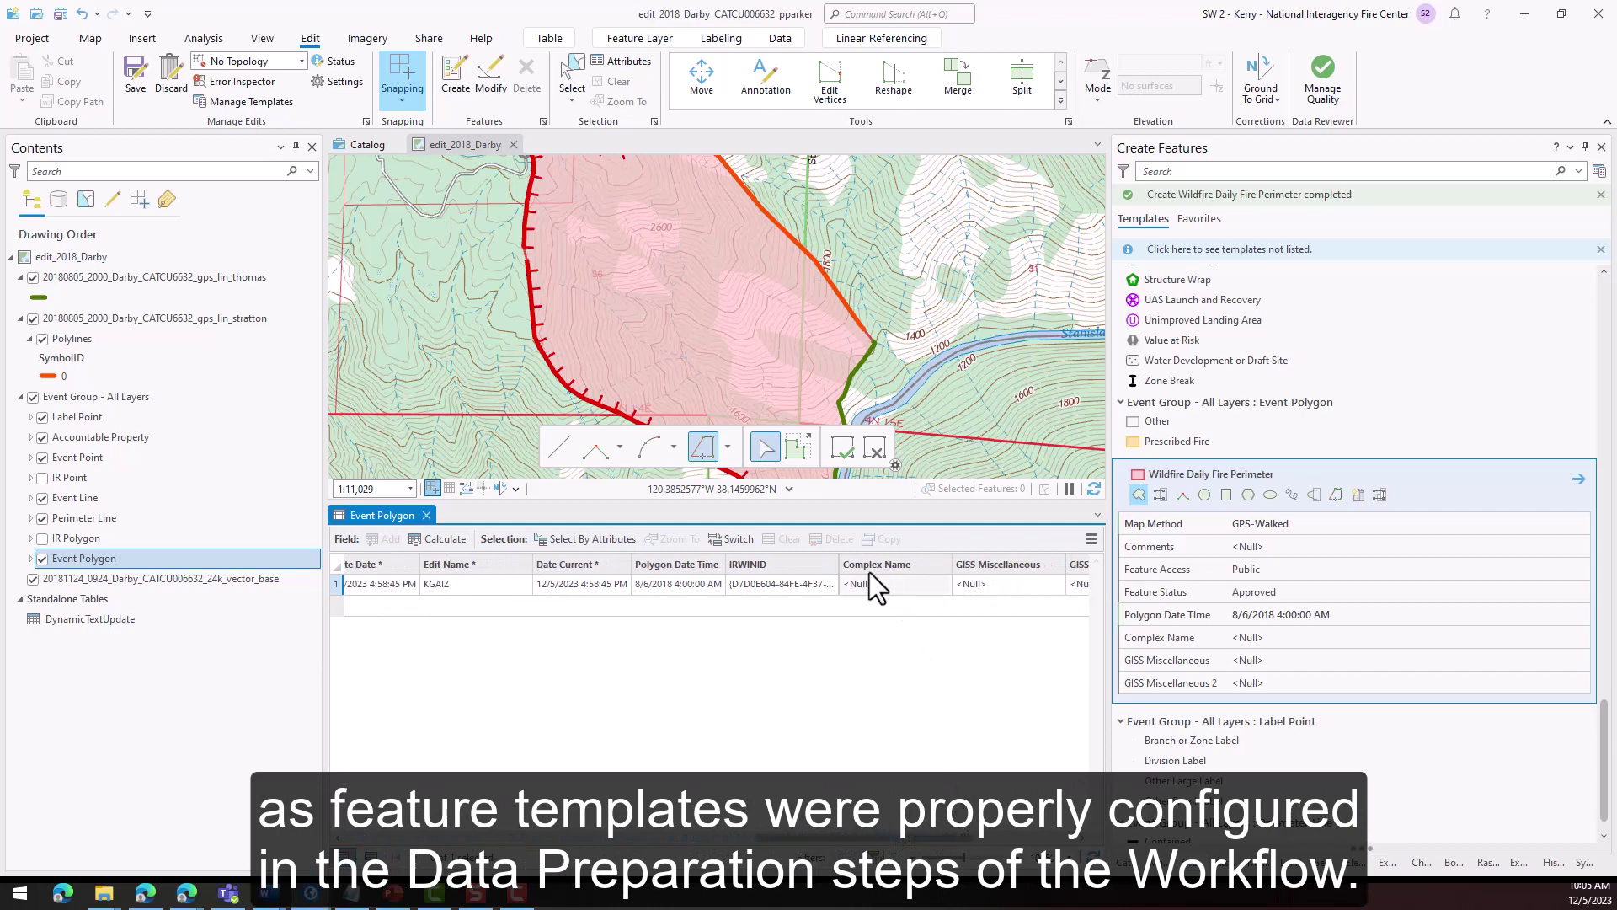
pyautogui.moveTo(840, 562); pyautogui.dragTo(962, 564)
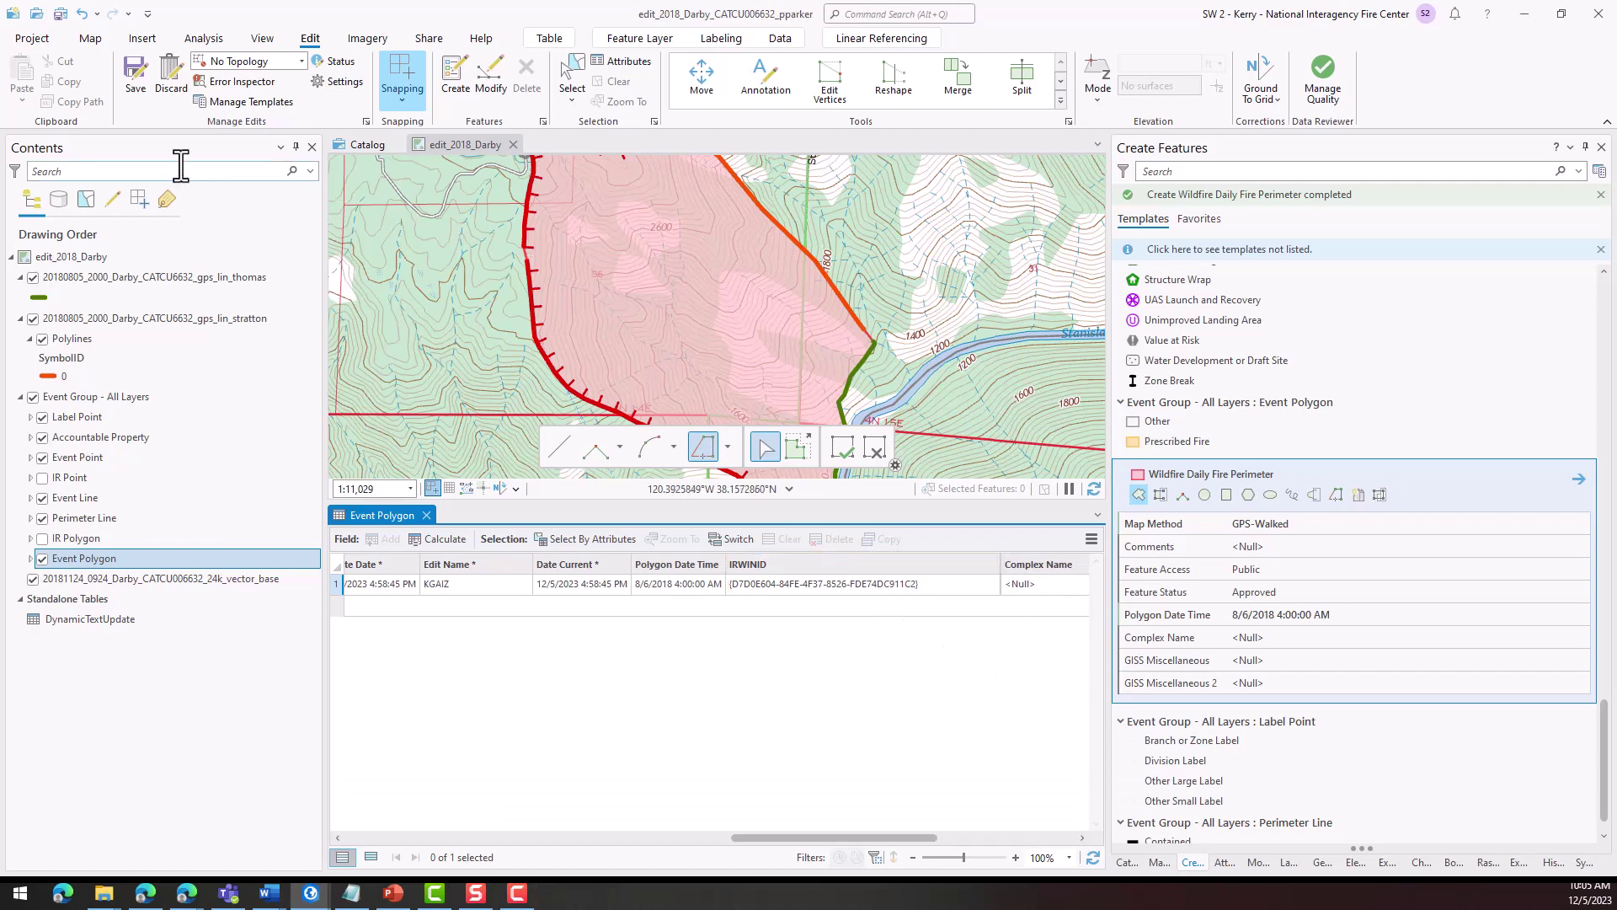
# Save all Darby edits, confirming the Save Edits prompt
pyautogui.click(135, 75)
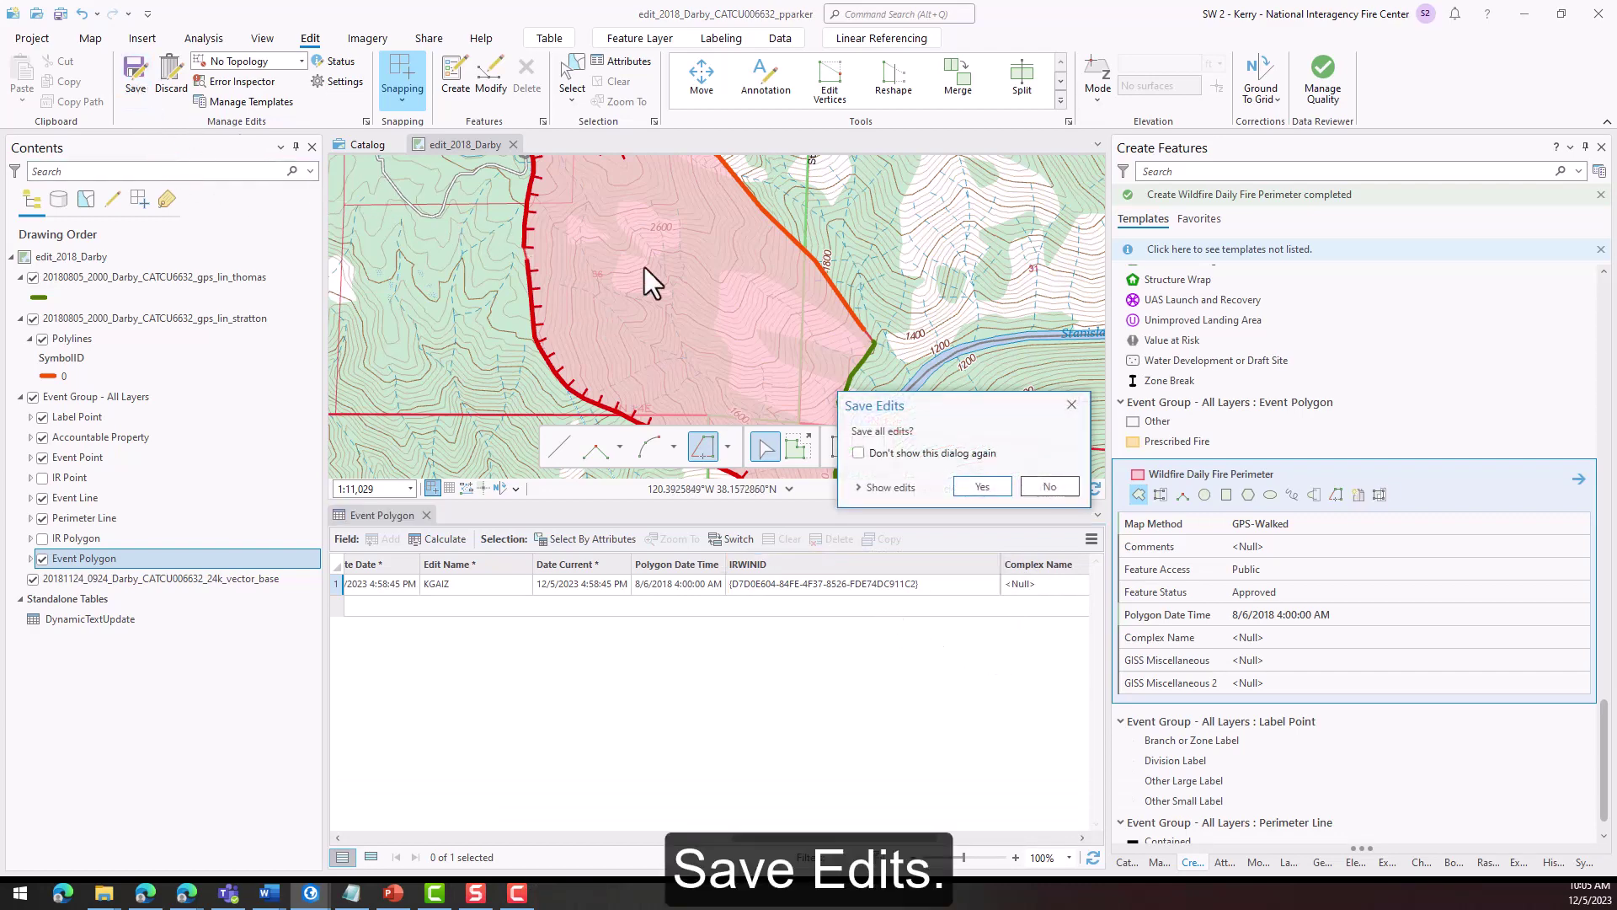
pyautogui.click(974, 486)
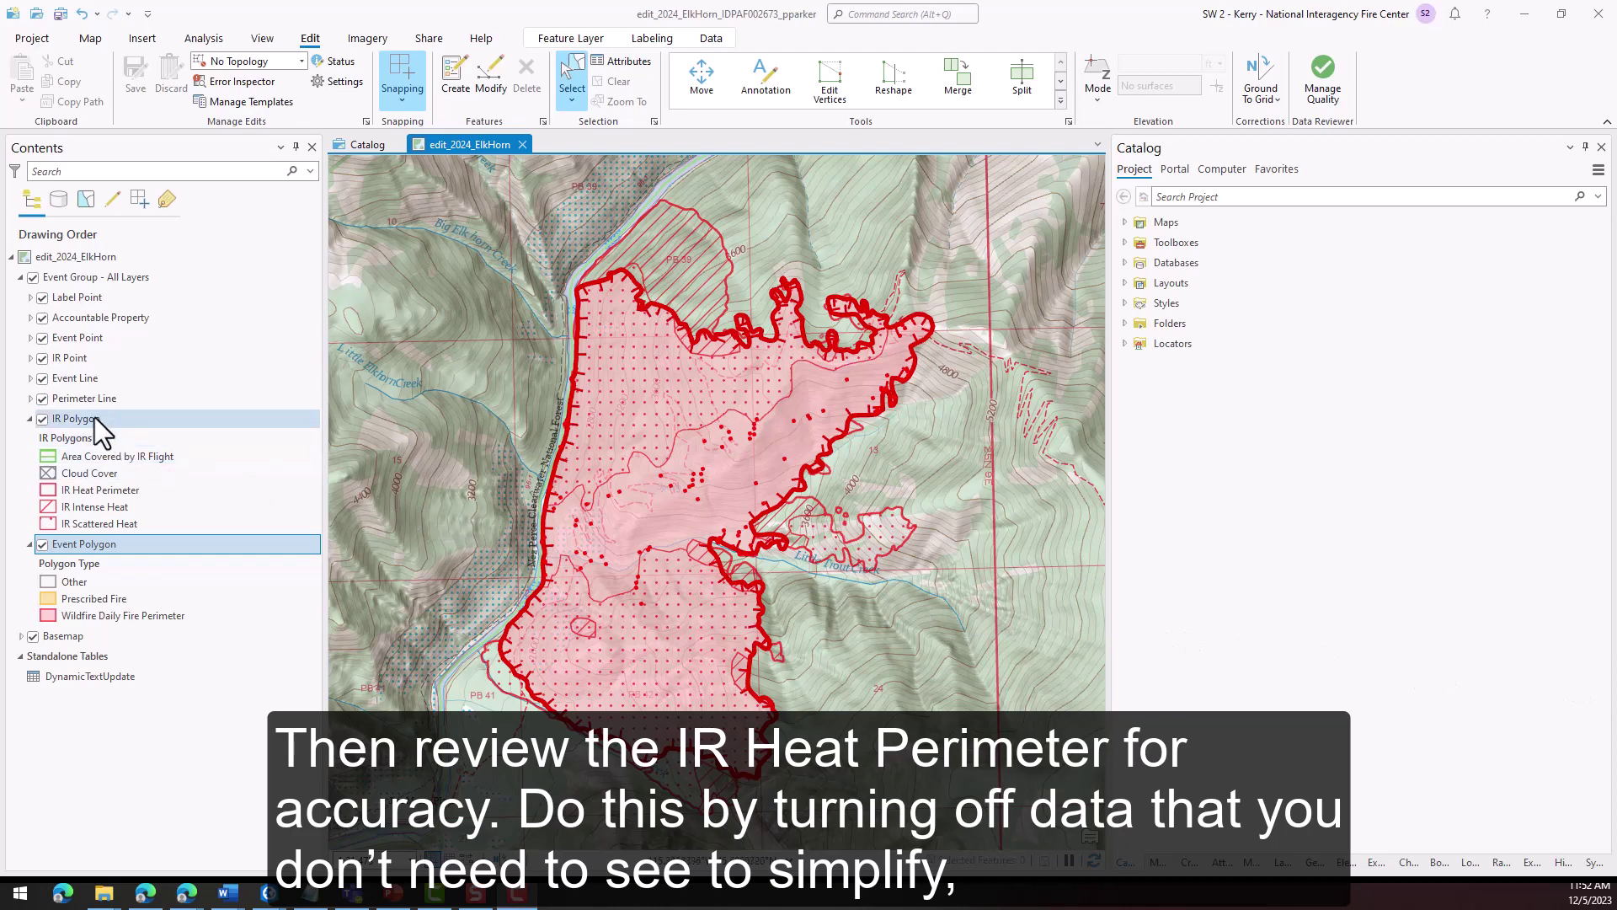
# Uncheck the IR Point layer in Contents to hide the heat points
pyautogui.click(42, 358)
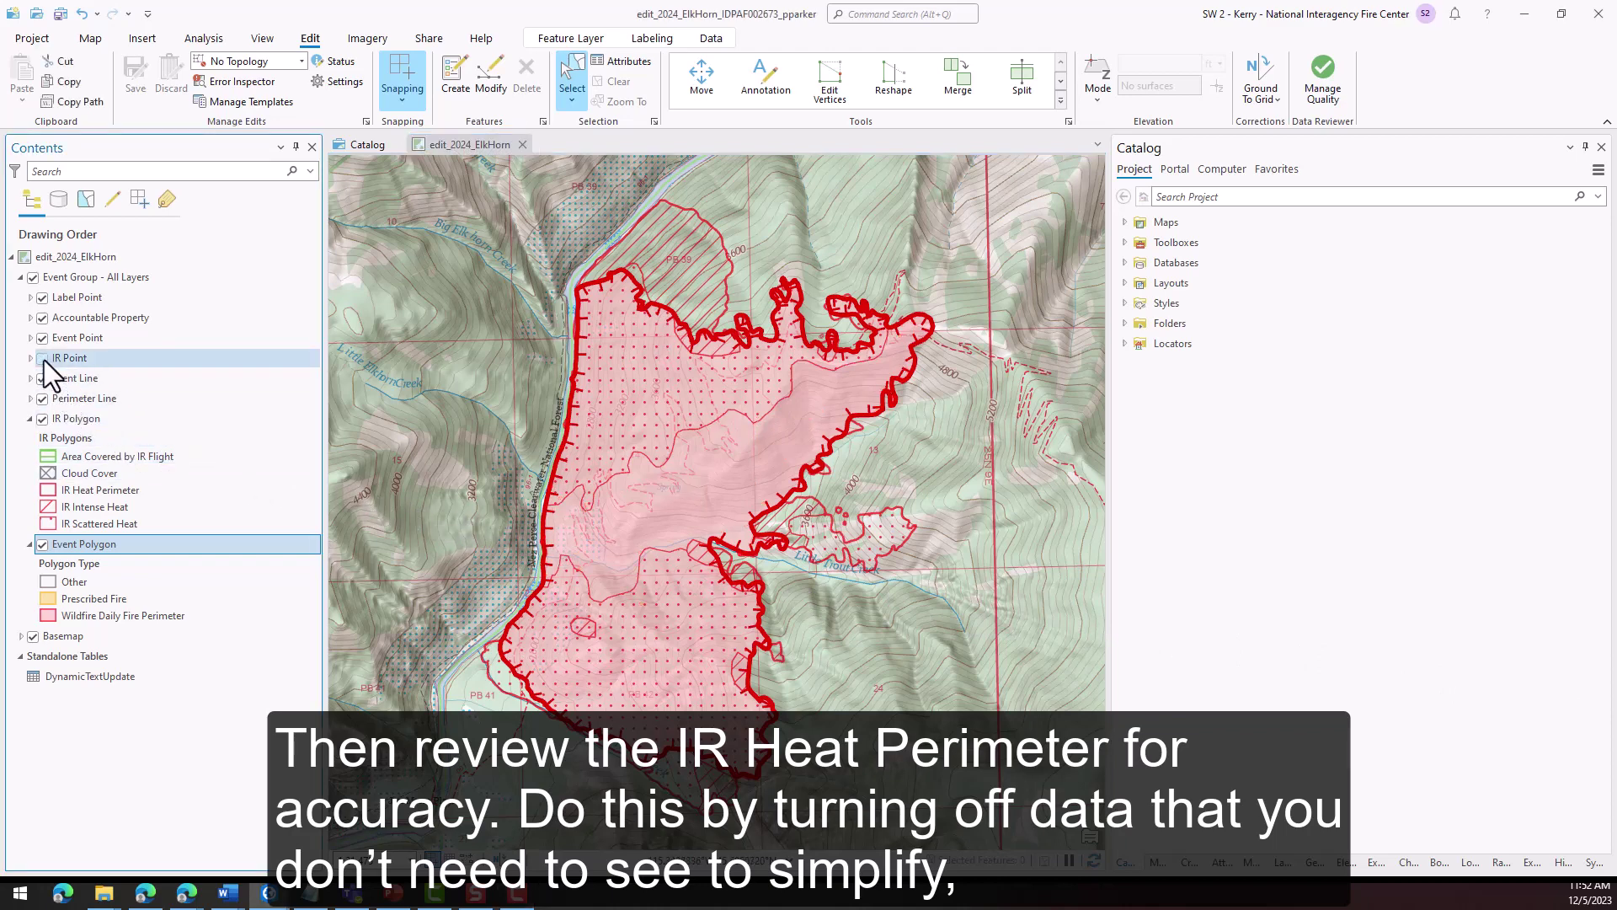
# Activate the IR Heat Perimeter definition query on the IR Polygon layer
pyautogui.rightClick(71, 419)
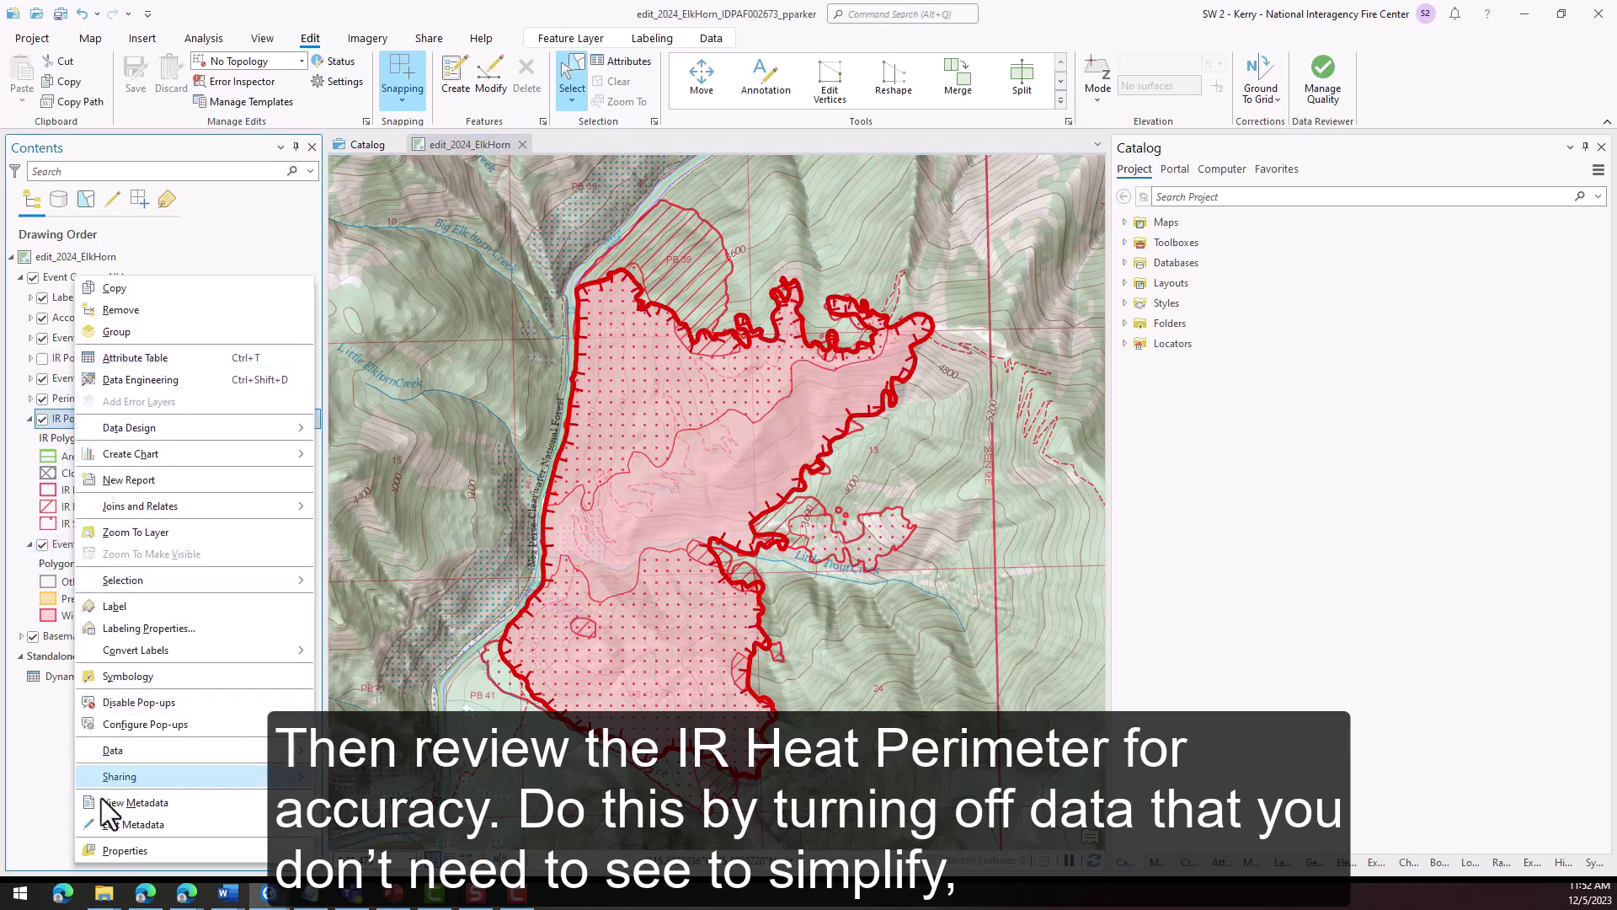
pyautogui.click(97, 850)
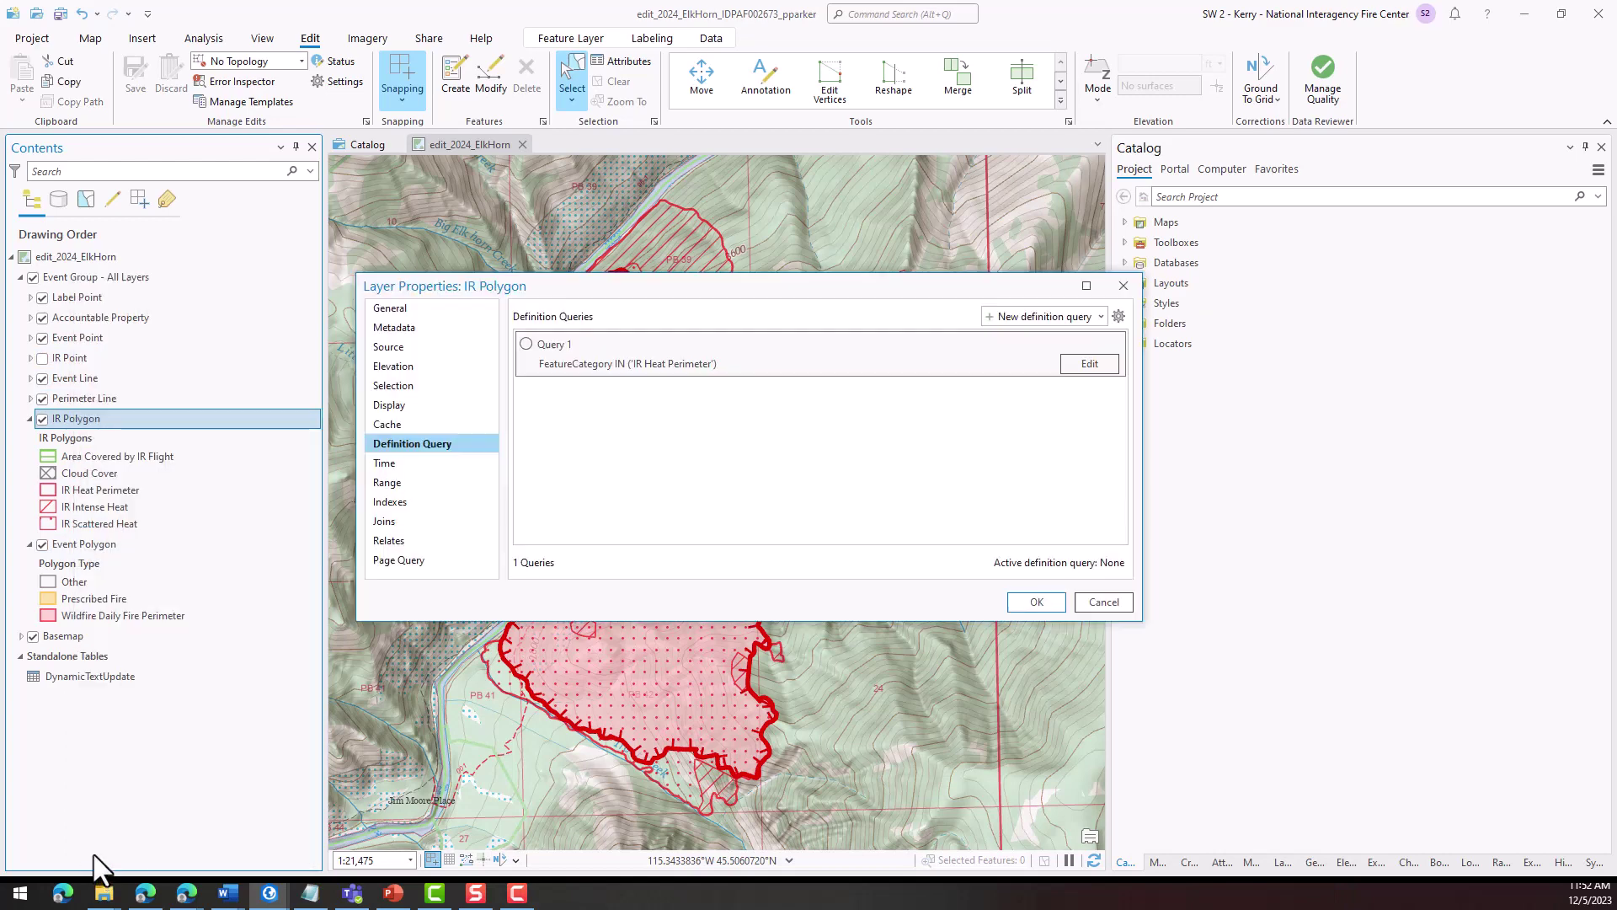
pyautogui.click(525, 344)
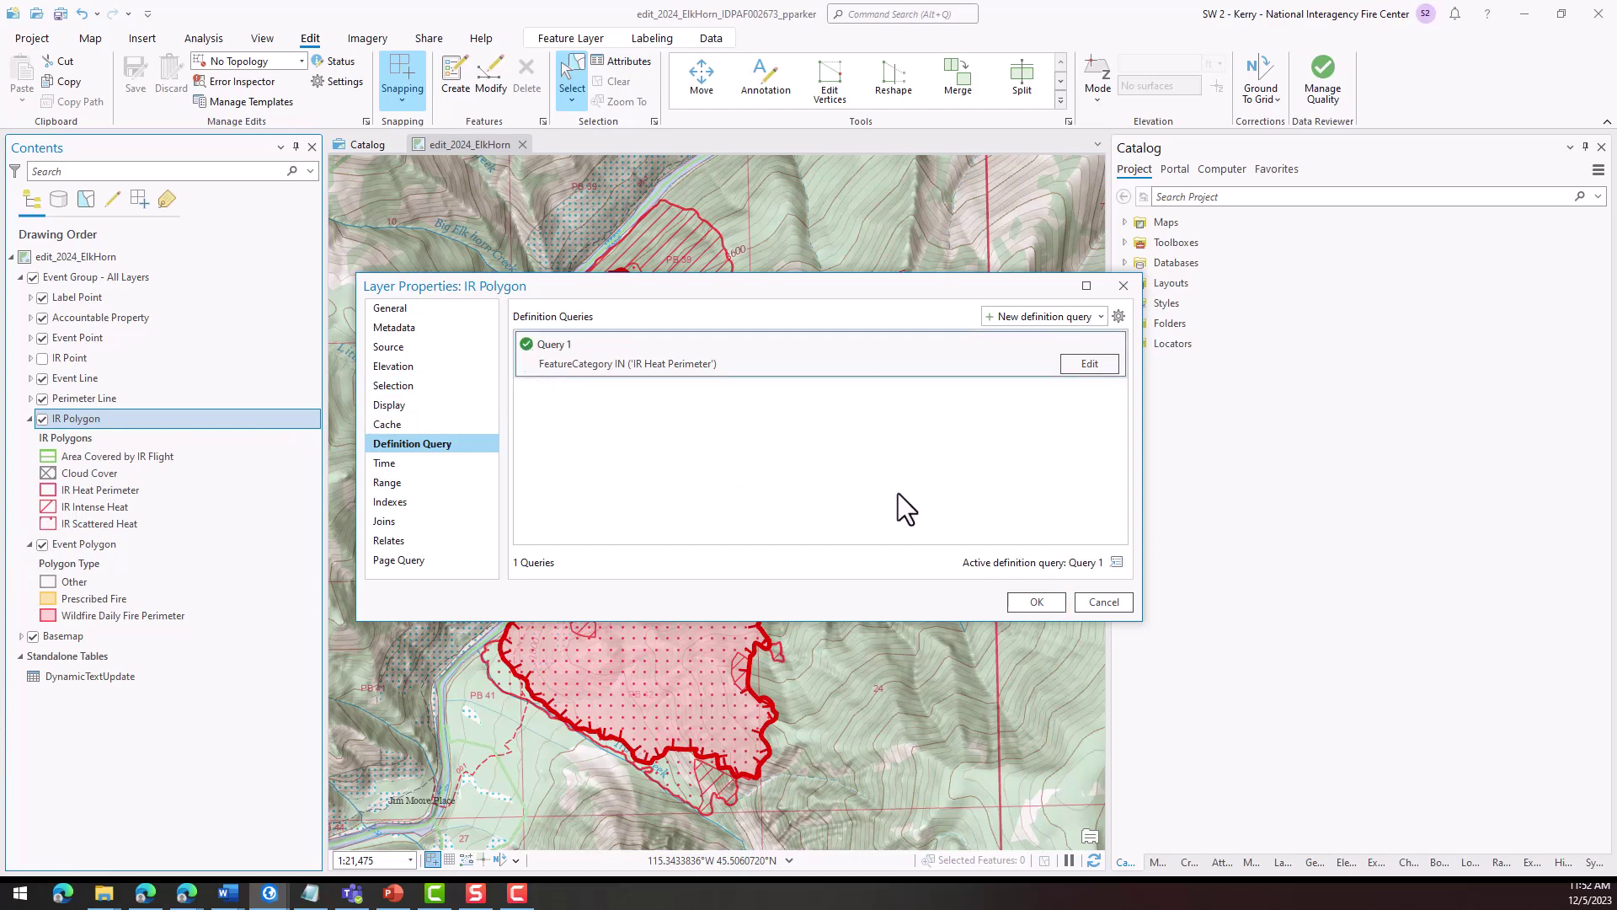
pyautogui.click(1036, 601)
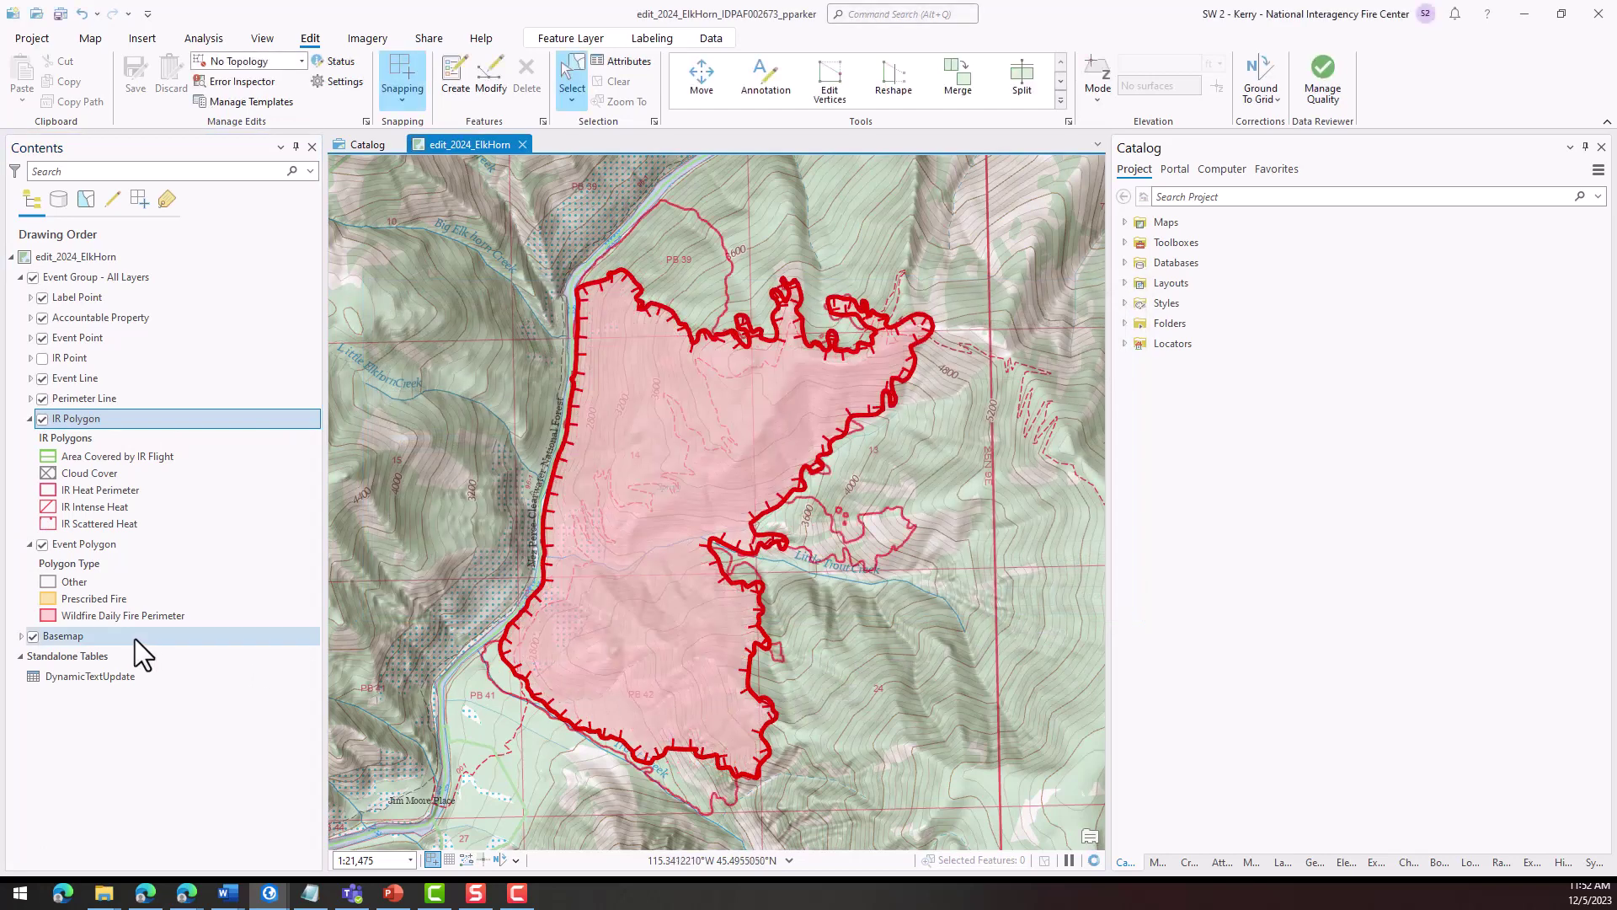
# Hide the basemap and Perimeter Line layer, then open the IR Heat Perimeter symbol settings
pyautogui.click(34, 637)
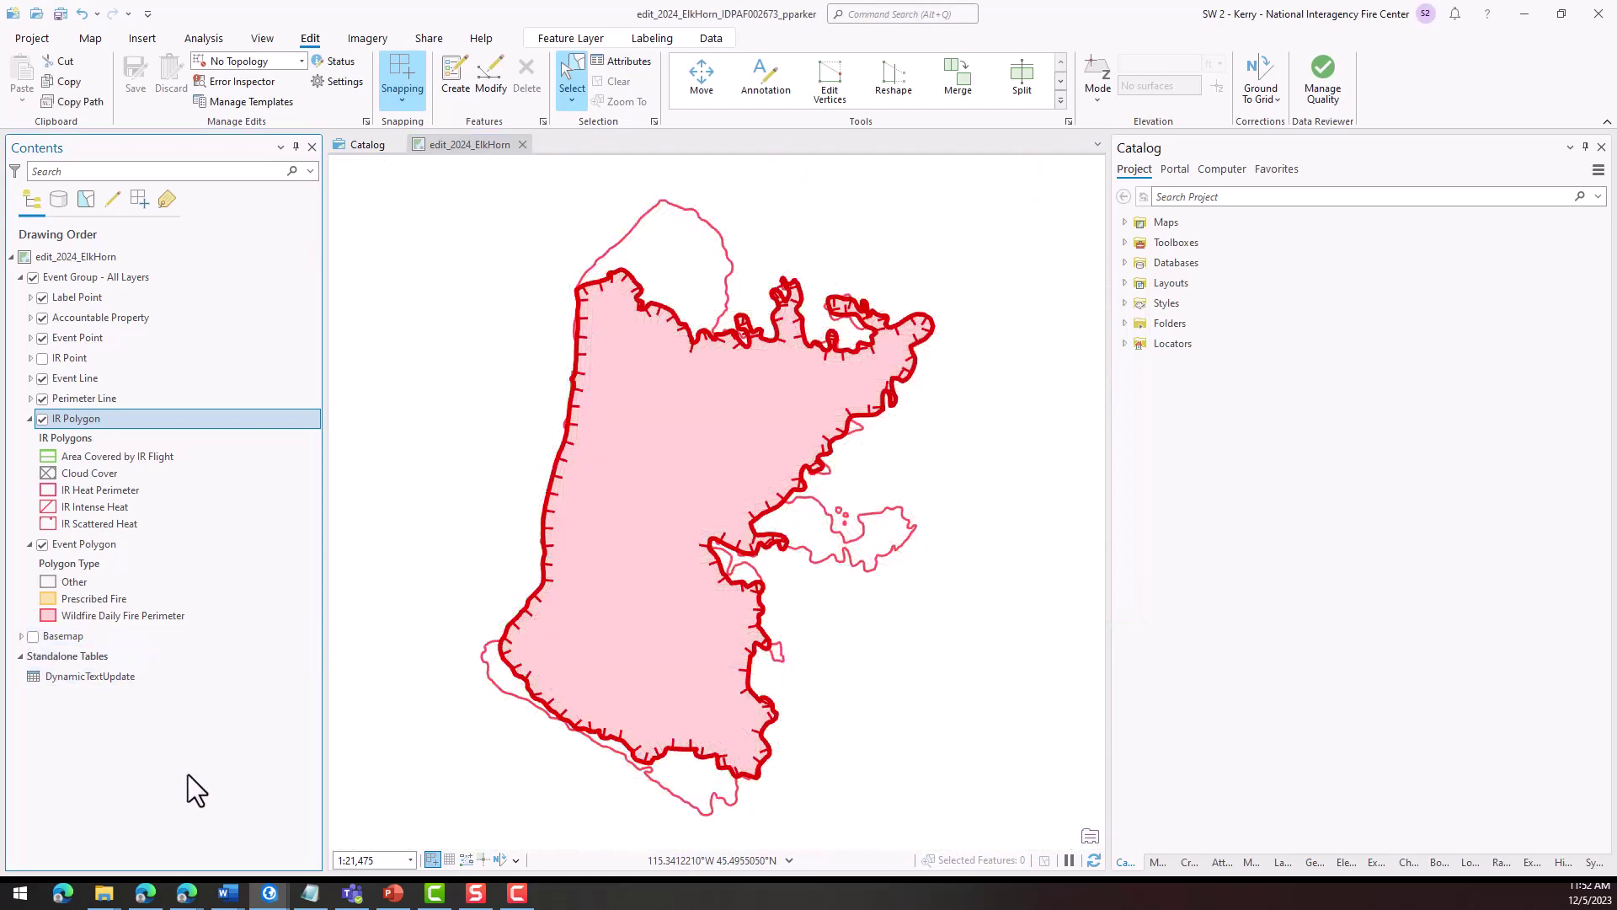
pyautogui.click(42, 399)
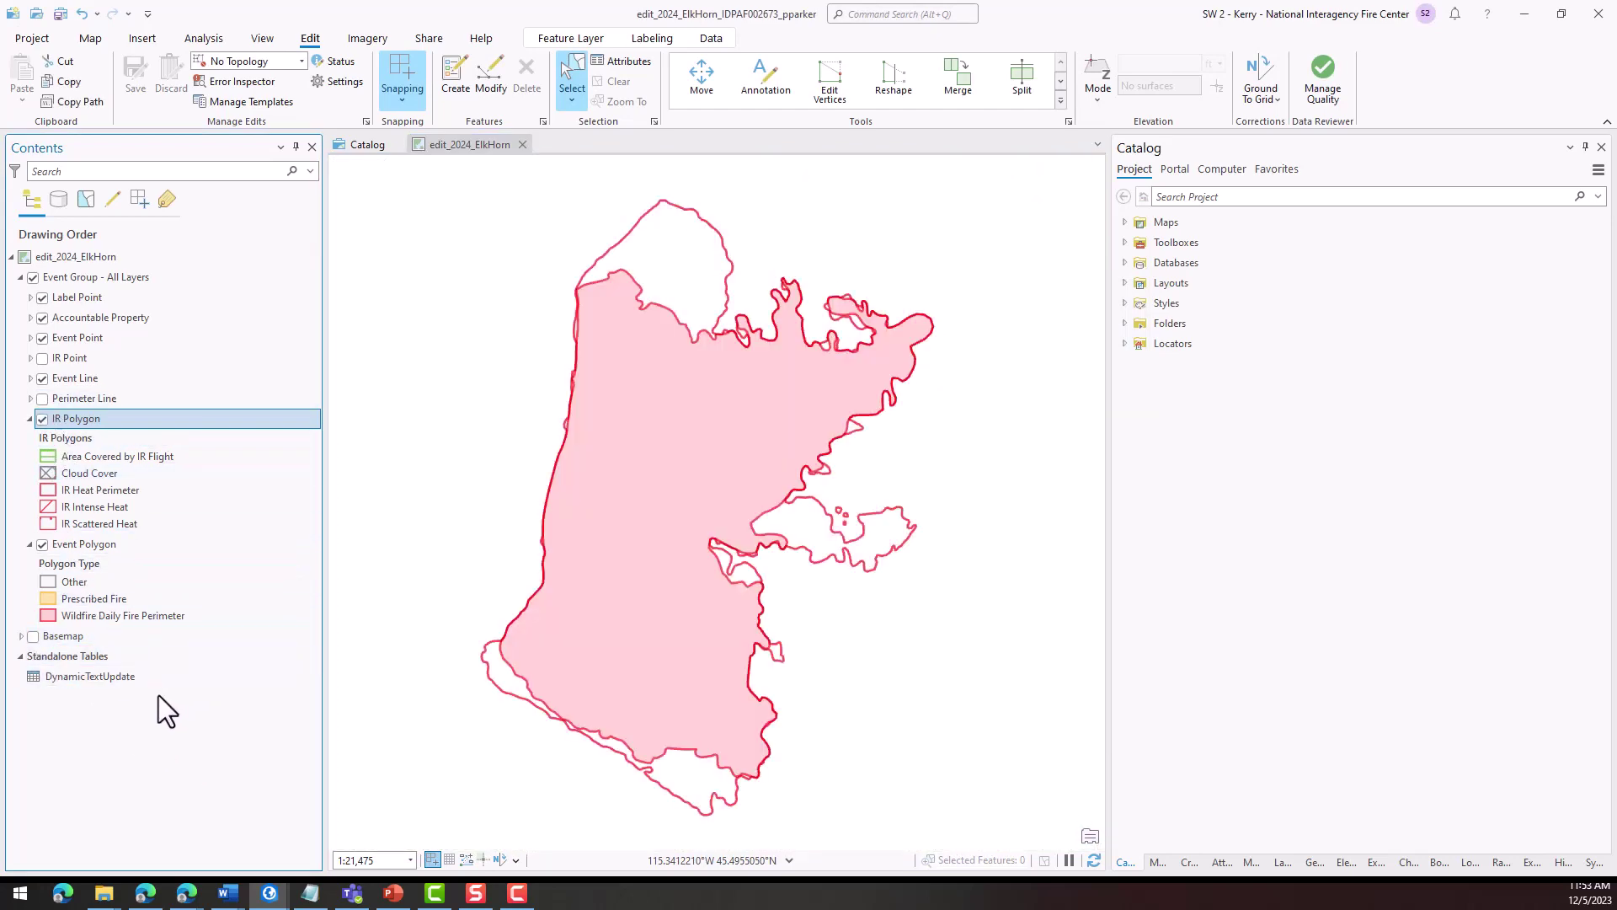
pyautogui.click(50, 489)
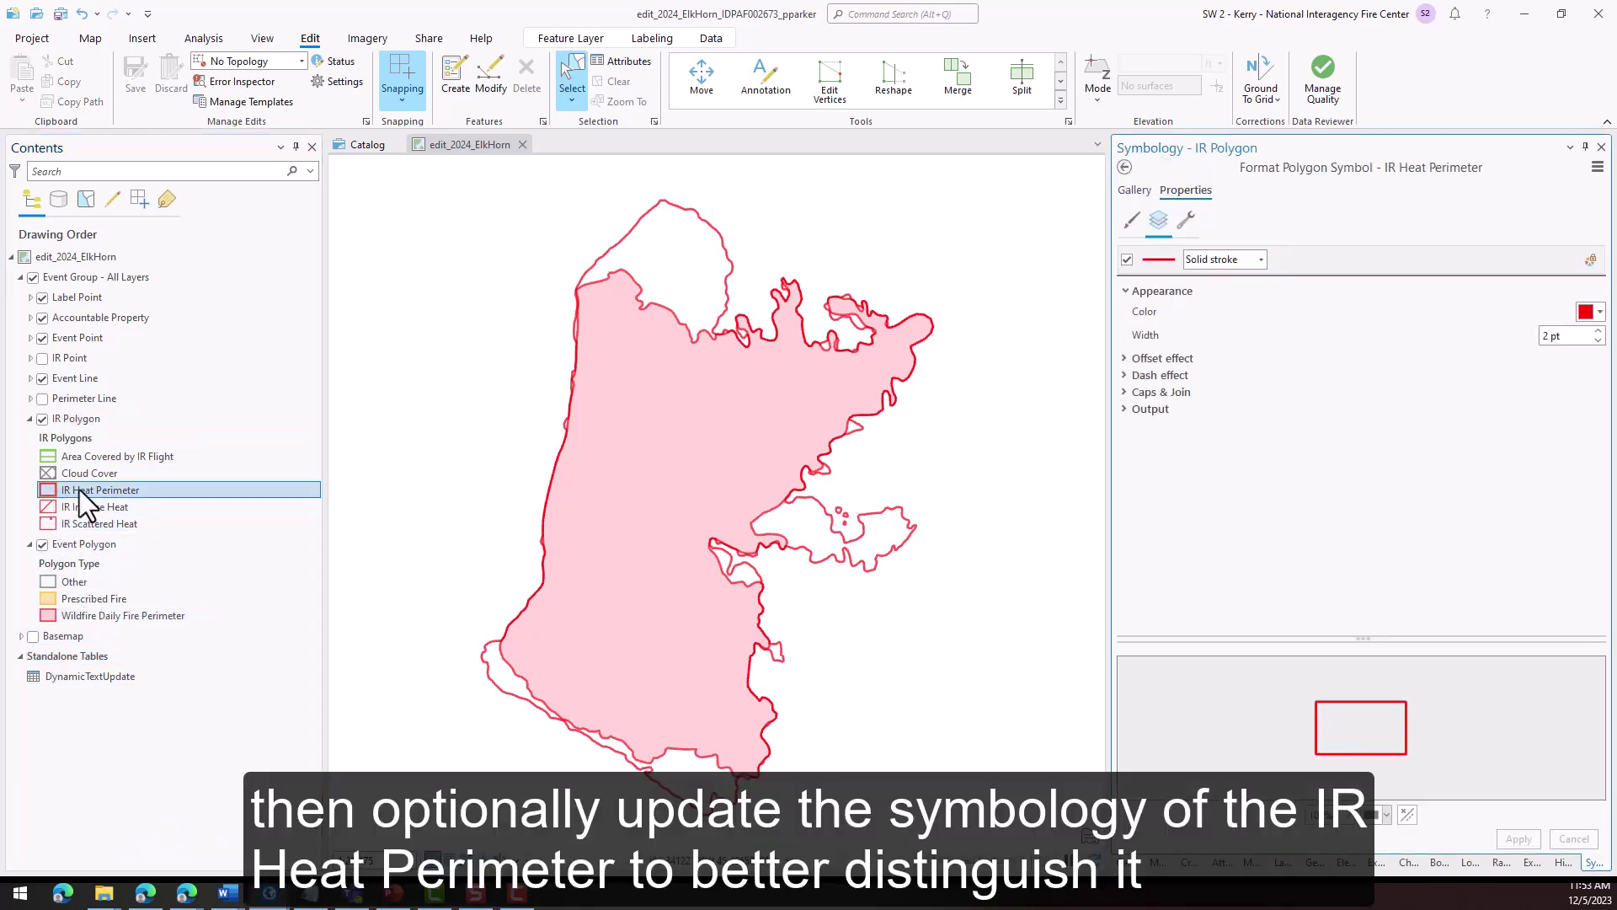
# Change the IR Heat Perimeter outline colour to blue and apply it
pyautogui.click(1592, 312)
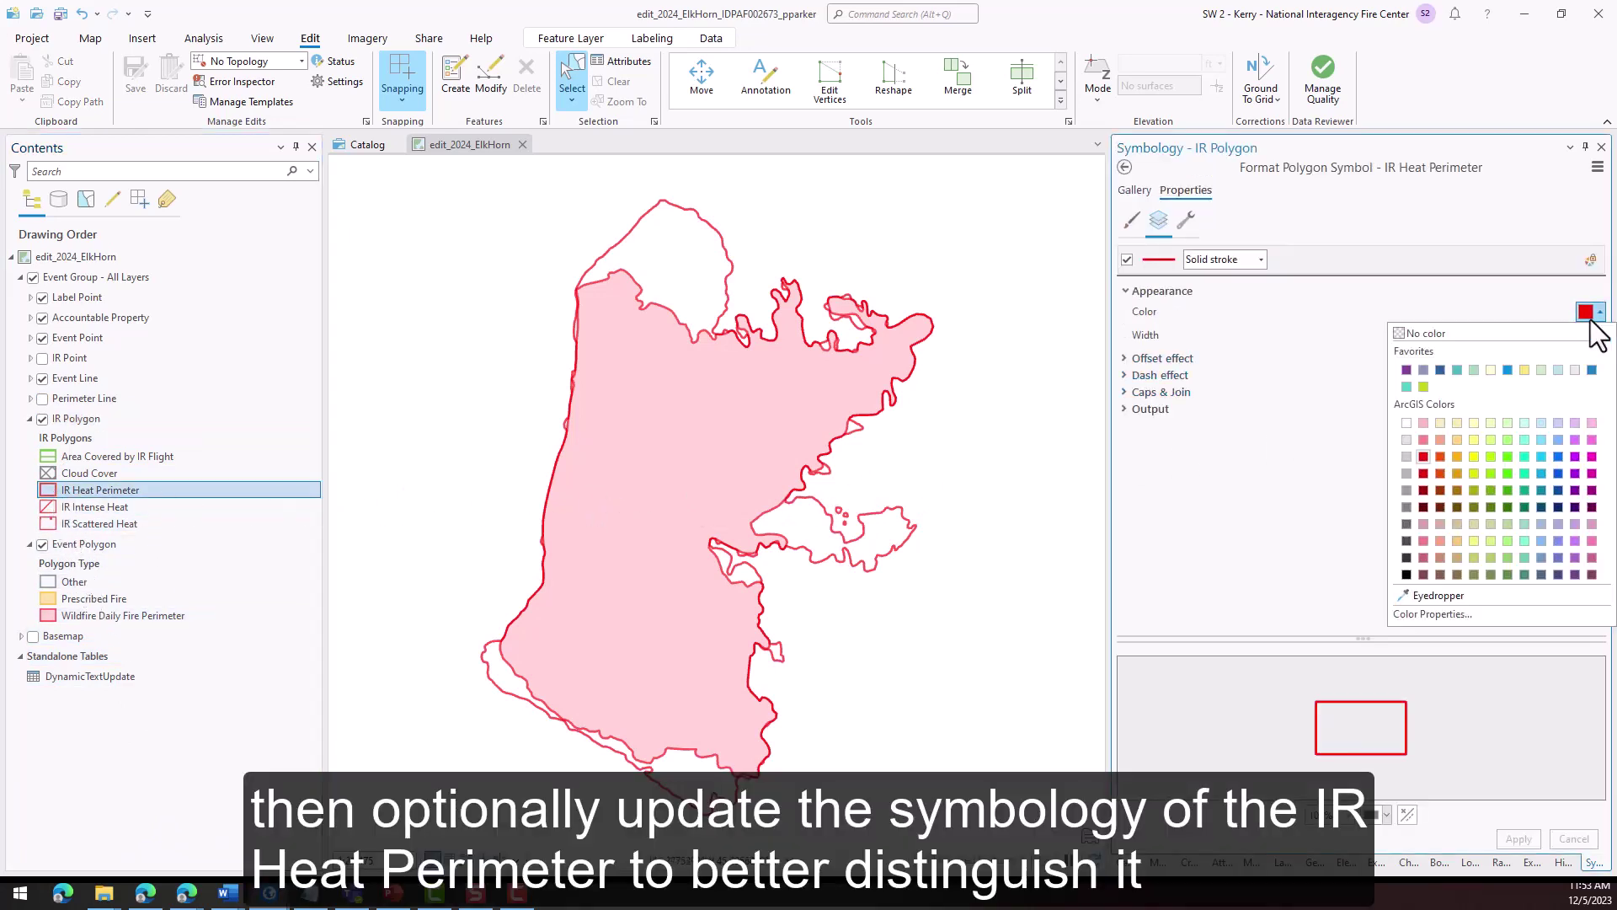
pyautogui.click(1557, 457)
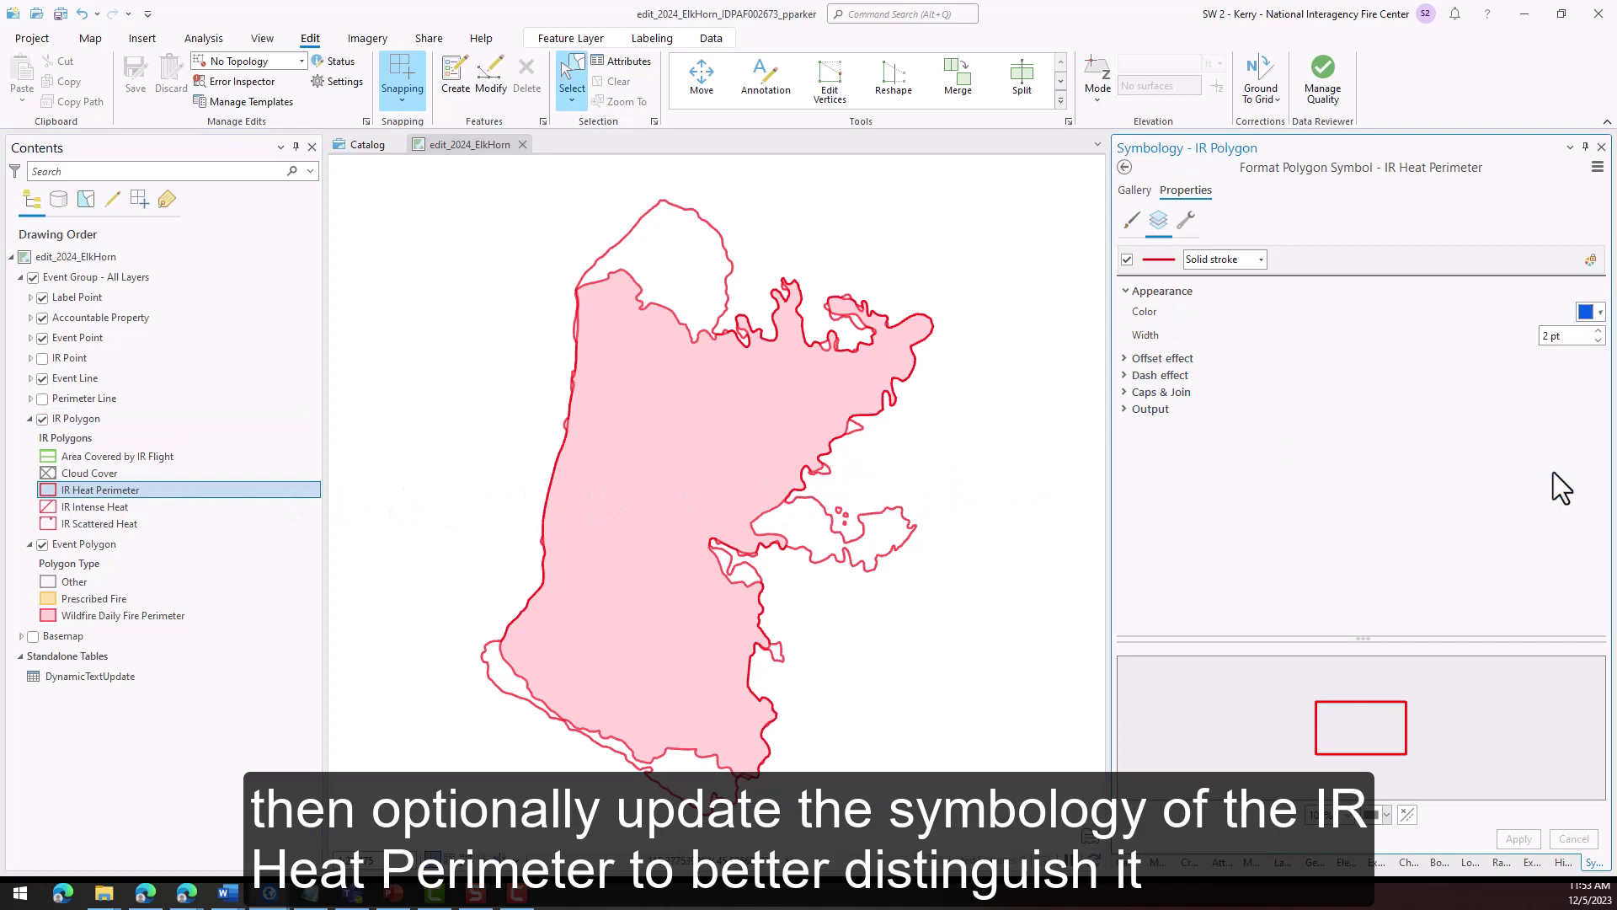
pyautogui.click(1522, 839)
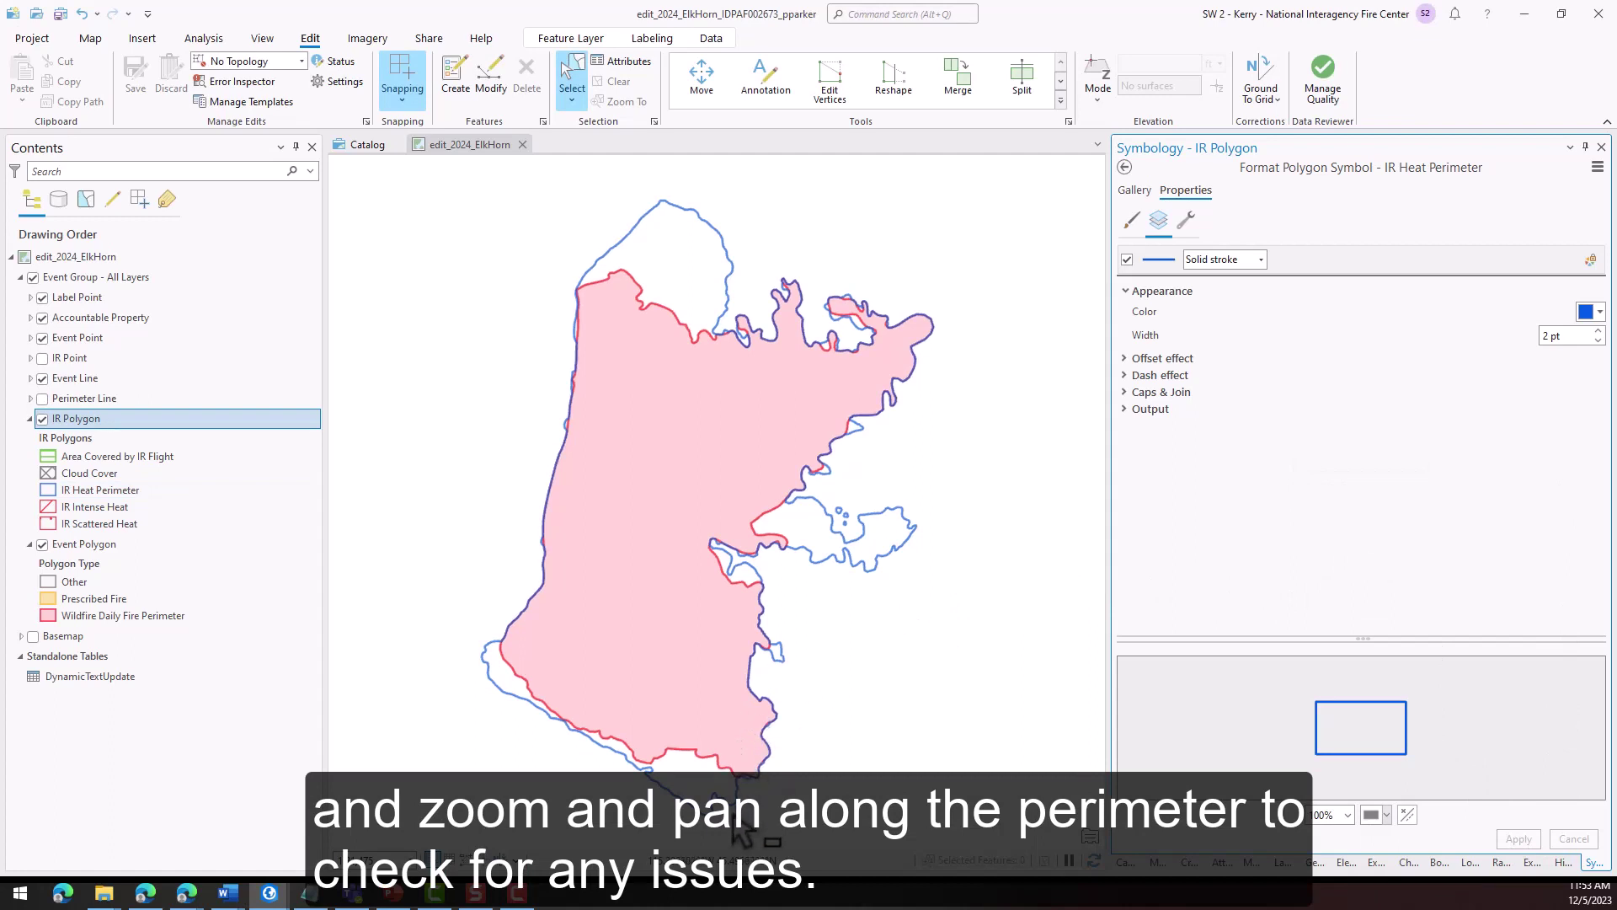
# Zoom in and pan along the fire perimeter edge, then bring the whole polygon back into view
pyautogui.scroll(3, 740, 785)
pyautogui.scroll(2, 741, 829)
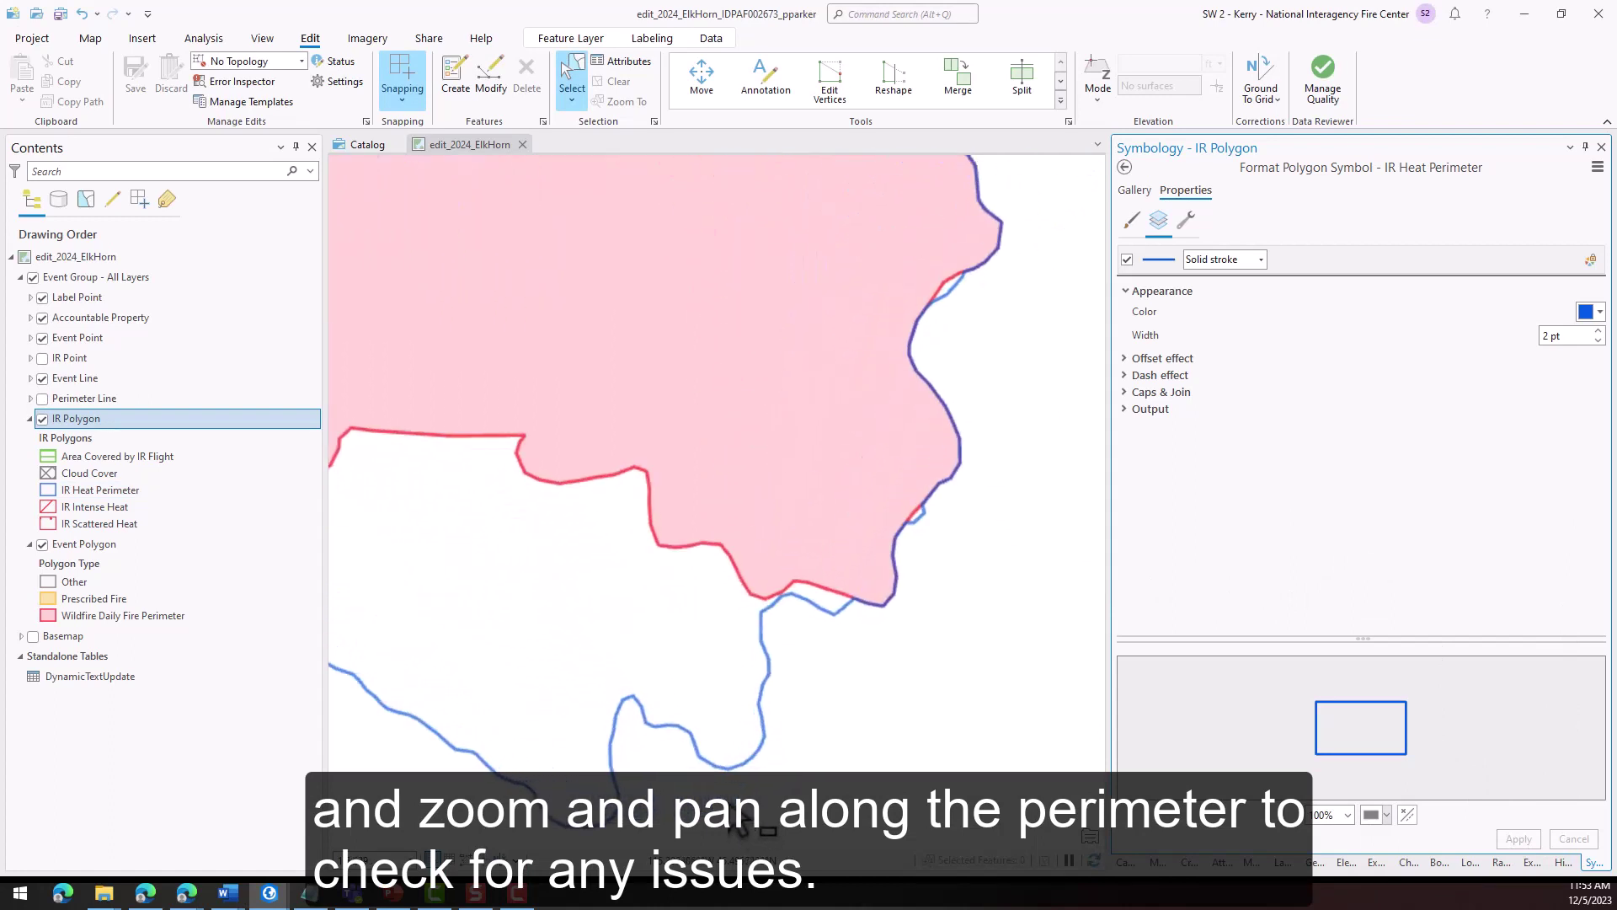
pyautogui.scroll(2, 1041, 821)
pyautogui.moveTo(1041, 821); pyautogui.dragTo(758, 282)
pyautogui.moveTo(736, 628); pyautogui.dragTo(841, 627)
pyautogui.scroll(-4, 841, 629)
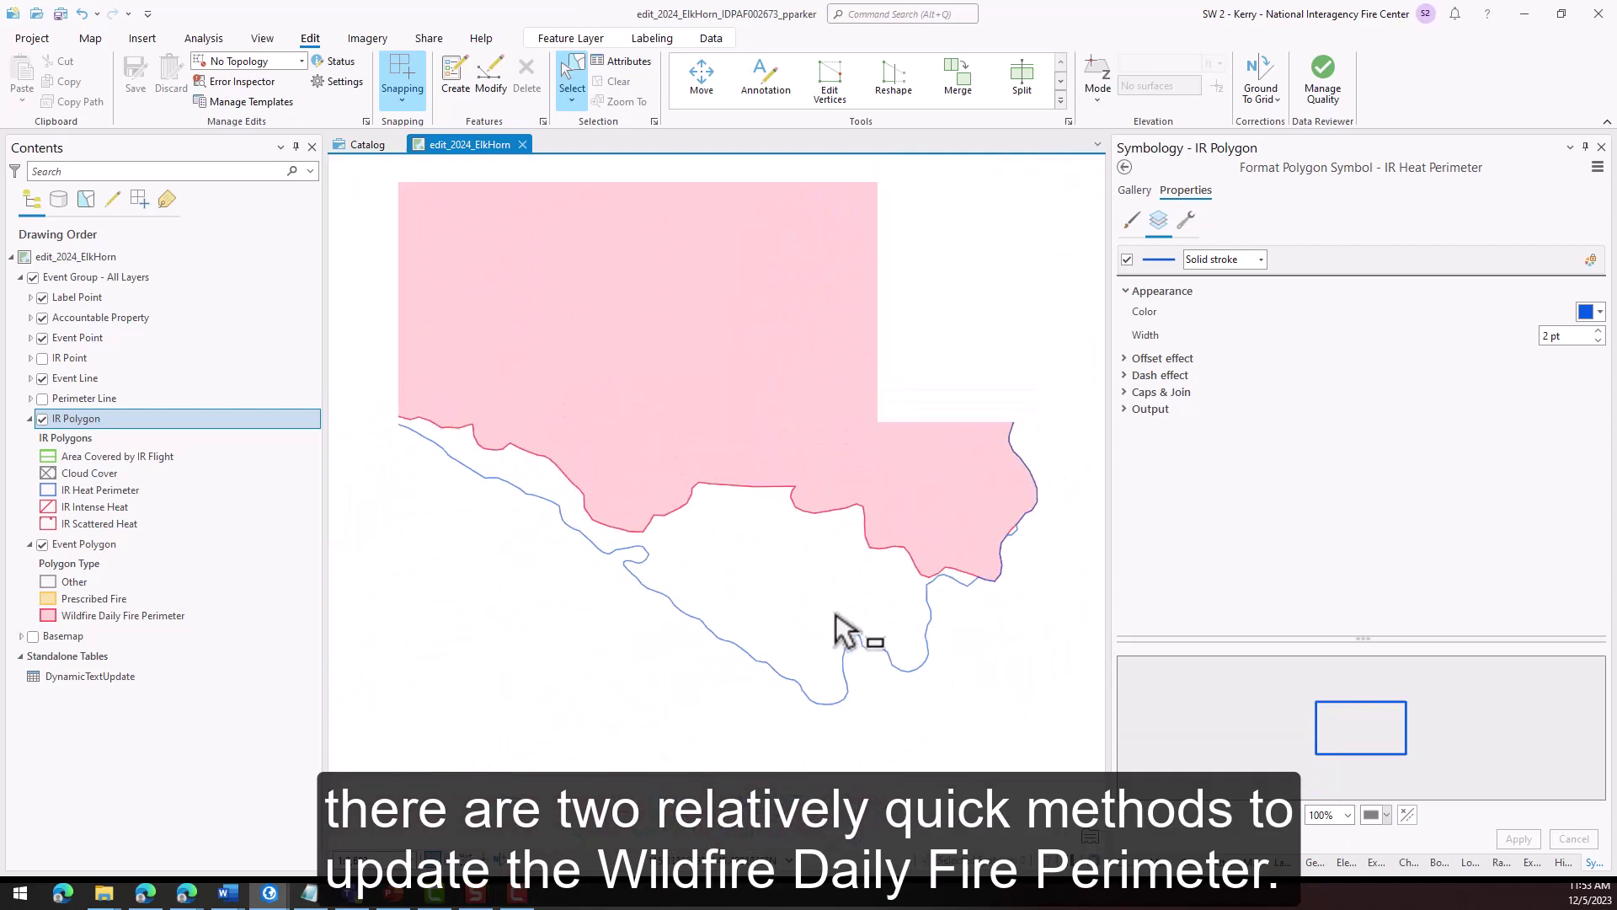
pyautogui.scroll(4, 841, 632)
pyautogui.moveTo(826, 548); pyautogui.dragTo(733, 745)
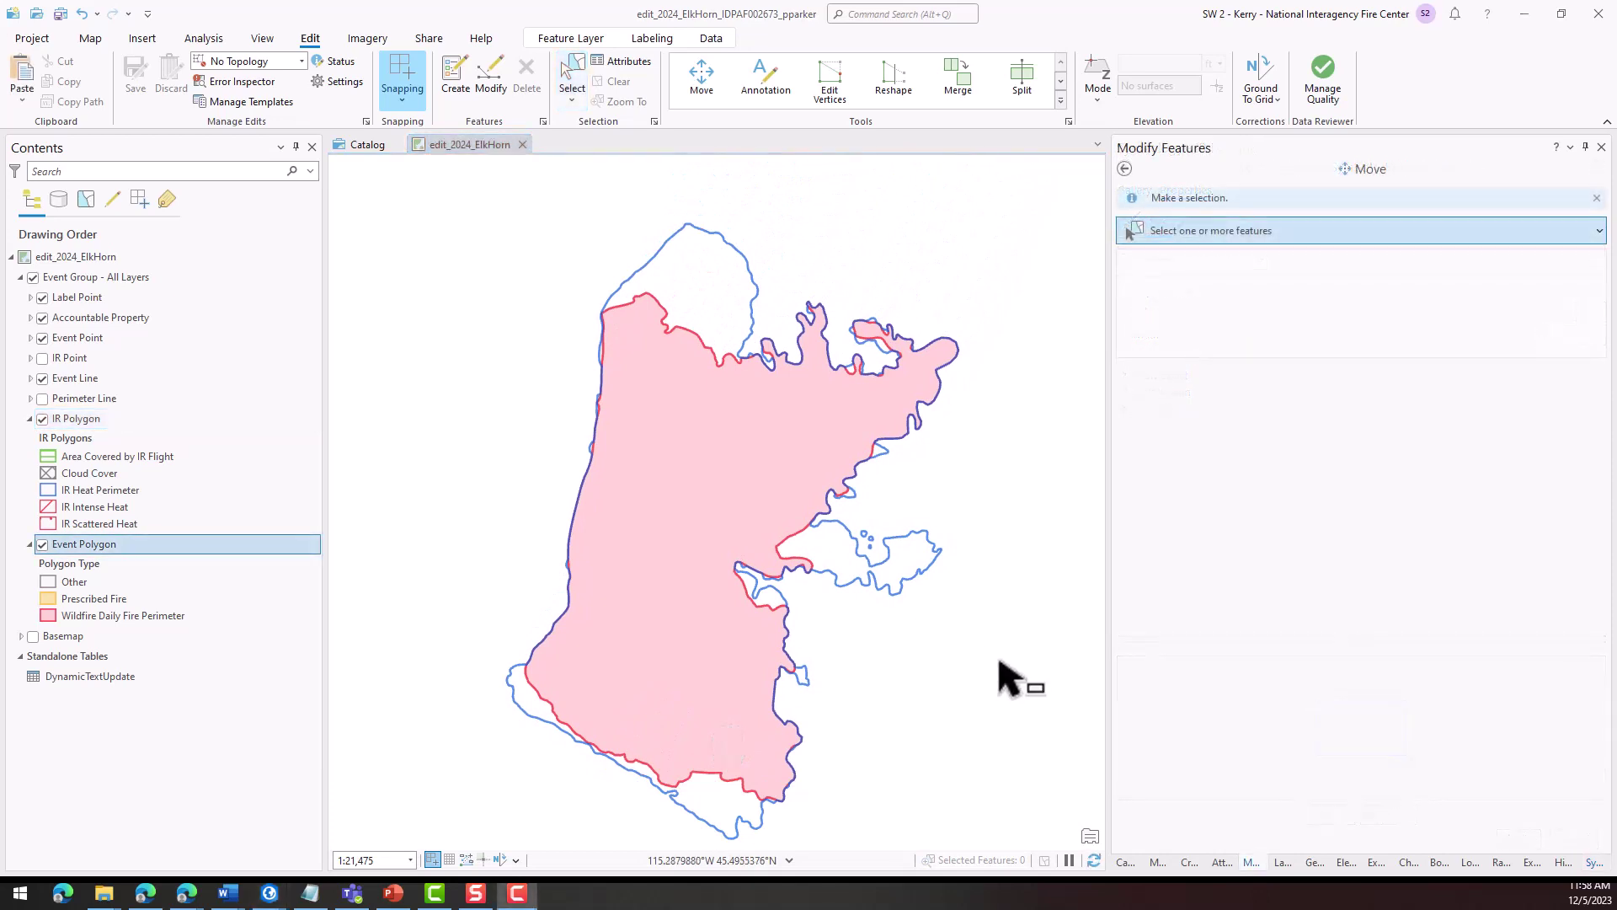
# Copy the IR Heat Perimeter polygon and paste it as a Wildfire Daily Fire Perimeter, keeping source attribute values
pyautogui.click(910, 584)
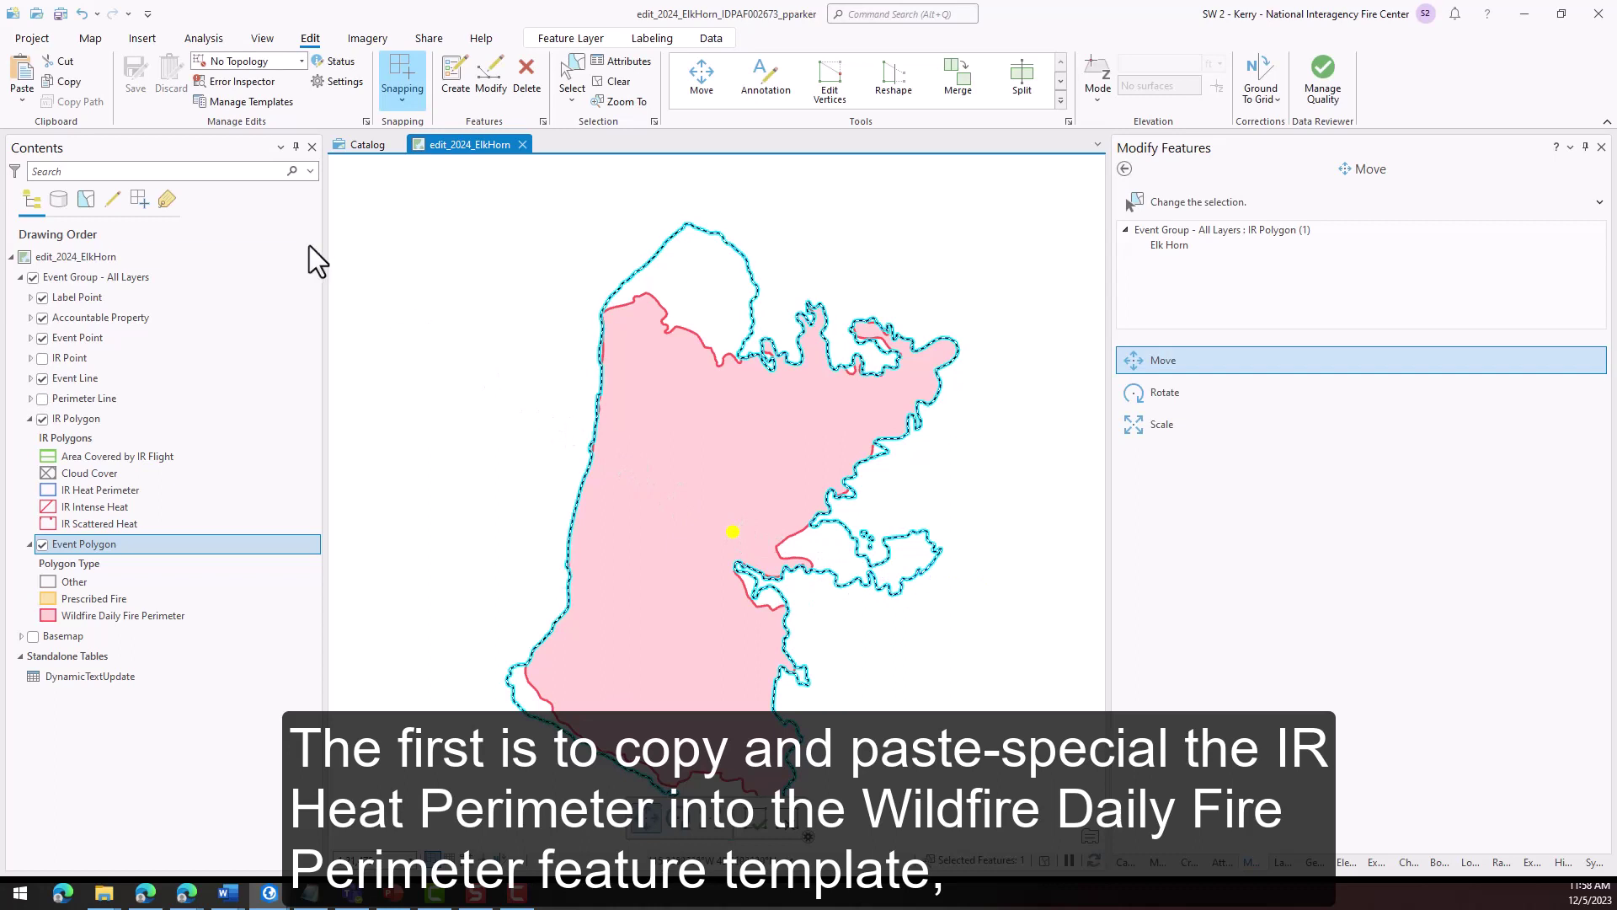
pyautogui.click(76, 79)
pyautogui.click(15, 103)
pyautogui.click(41, 123)
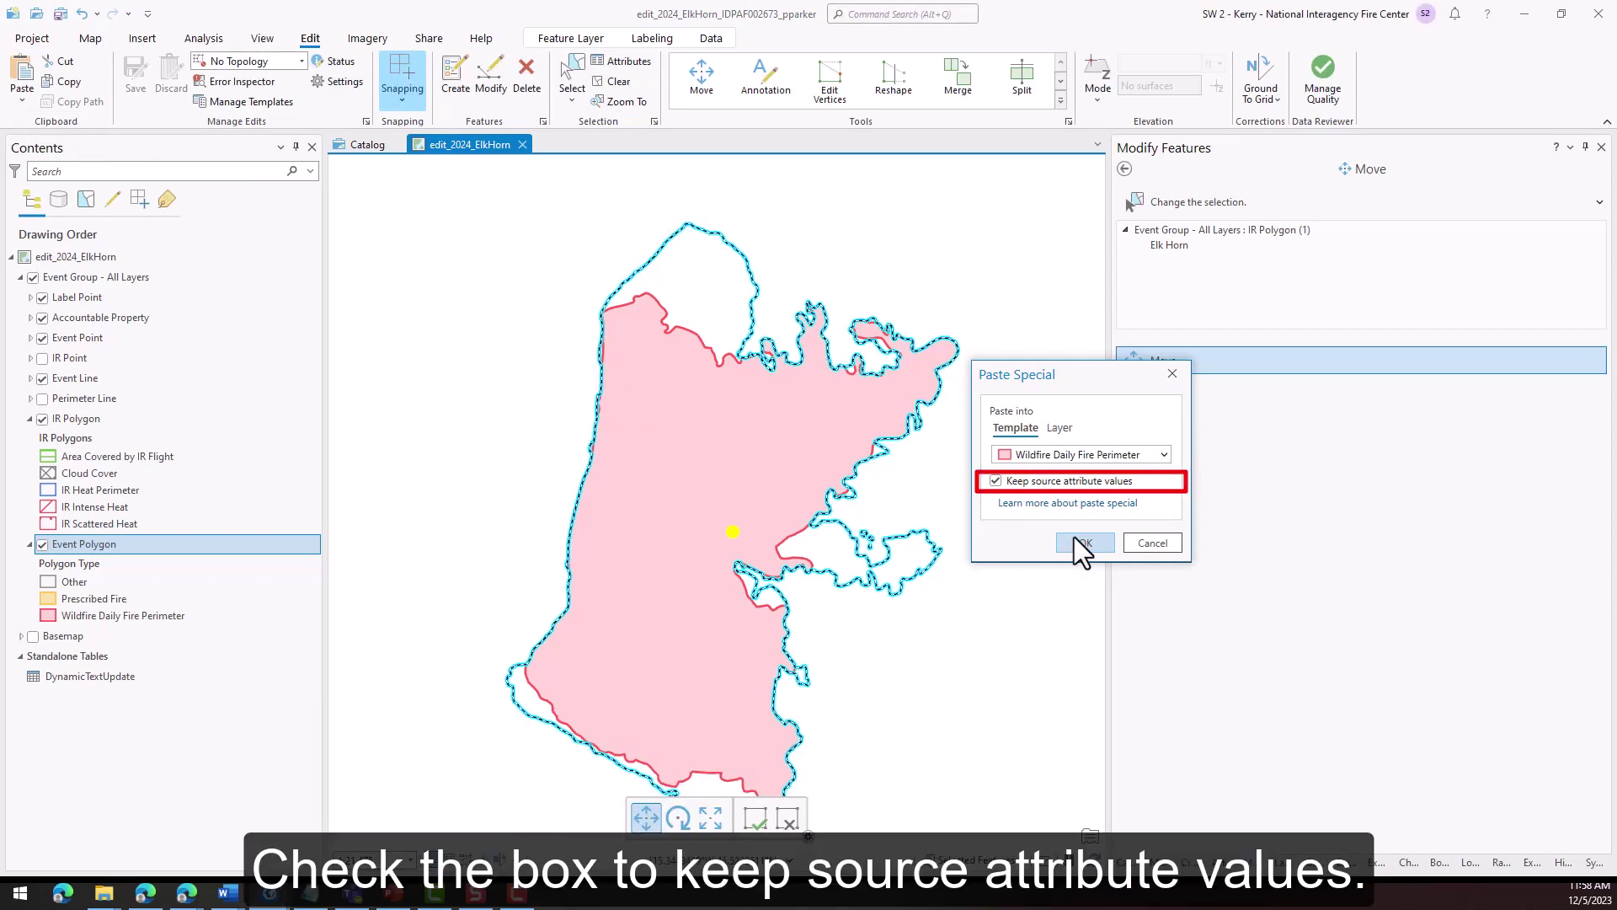
pyautogui.click(1075, 544)
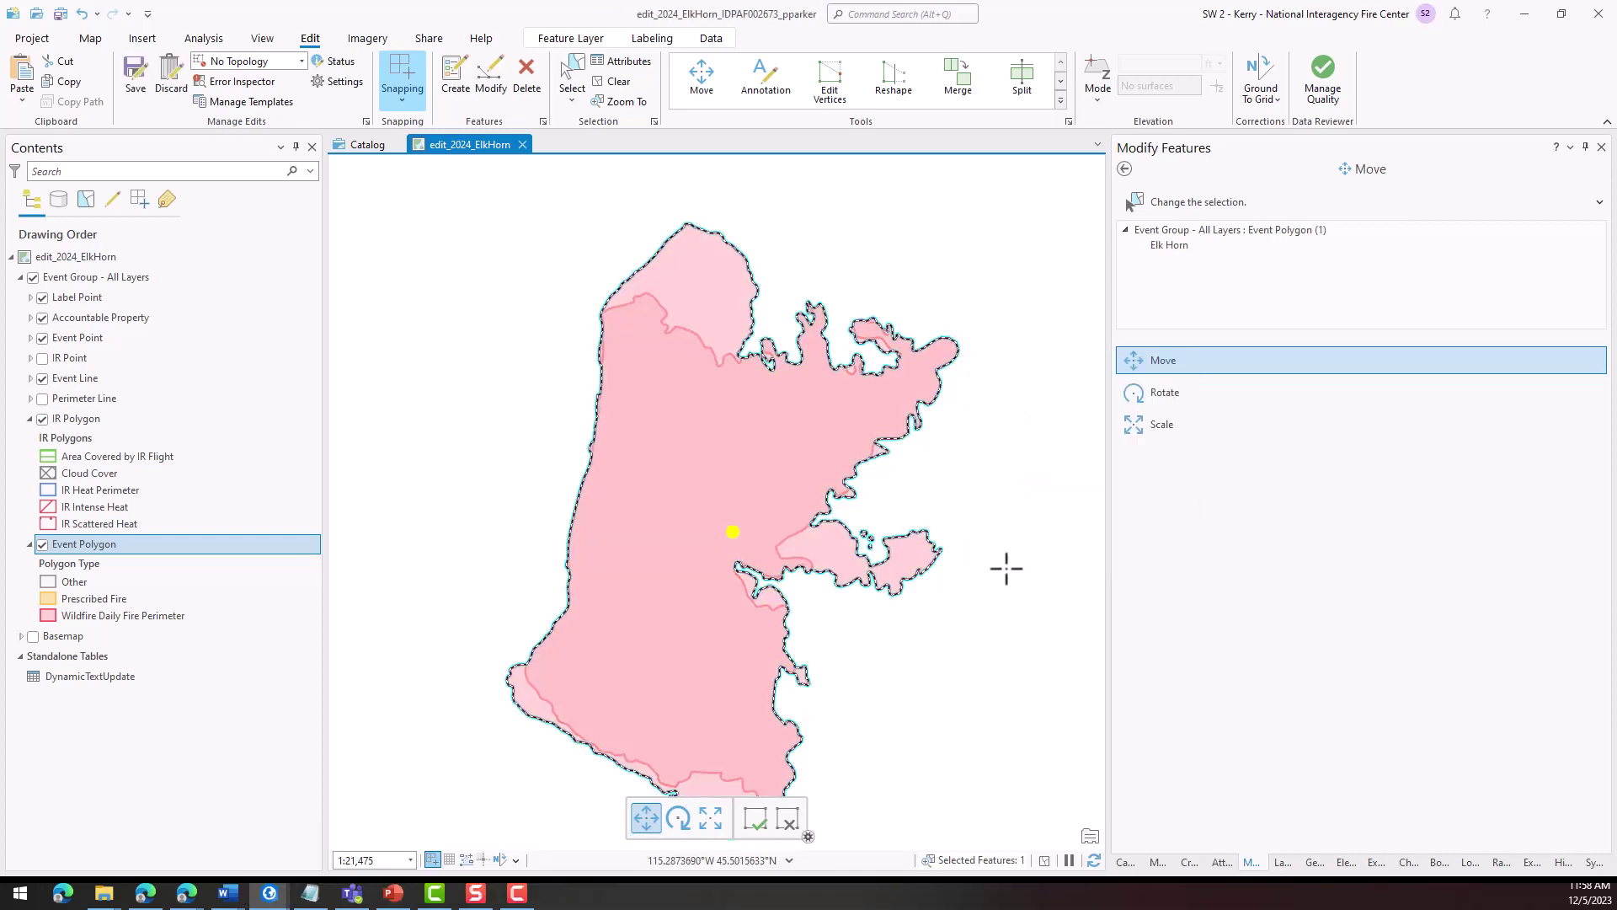
# Delete the old perimeter record OBJECTID 13 from the Event Polygon table, then discard the unsaved edits
pyautogui.rightClick(278, 547)
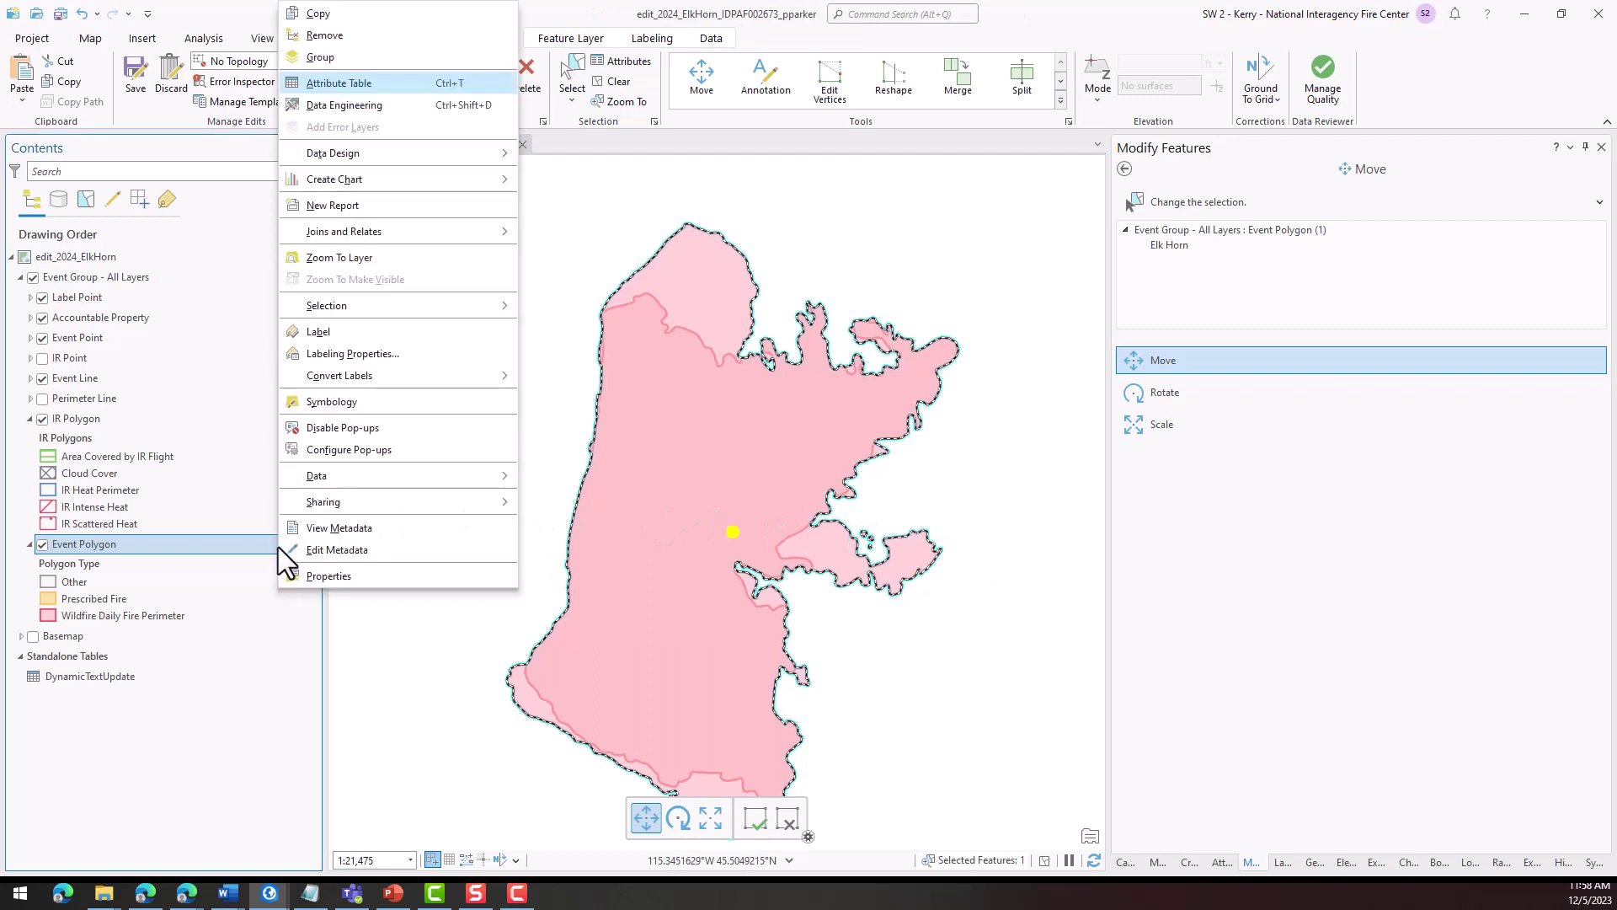
pyautogui.click(411, 79)
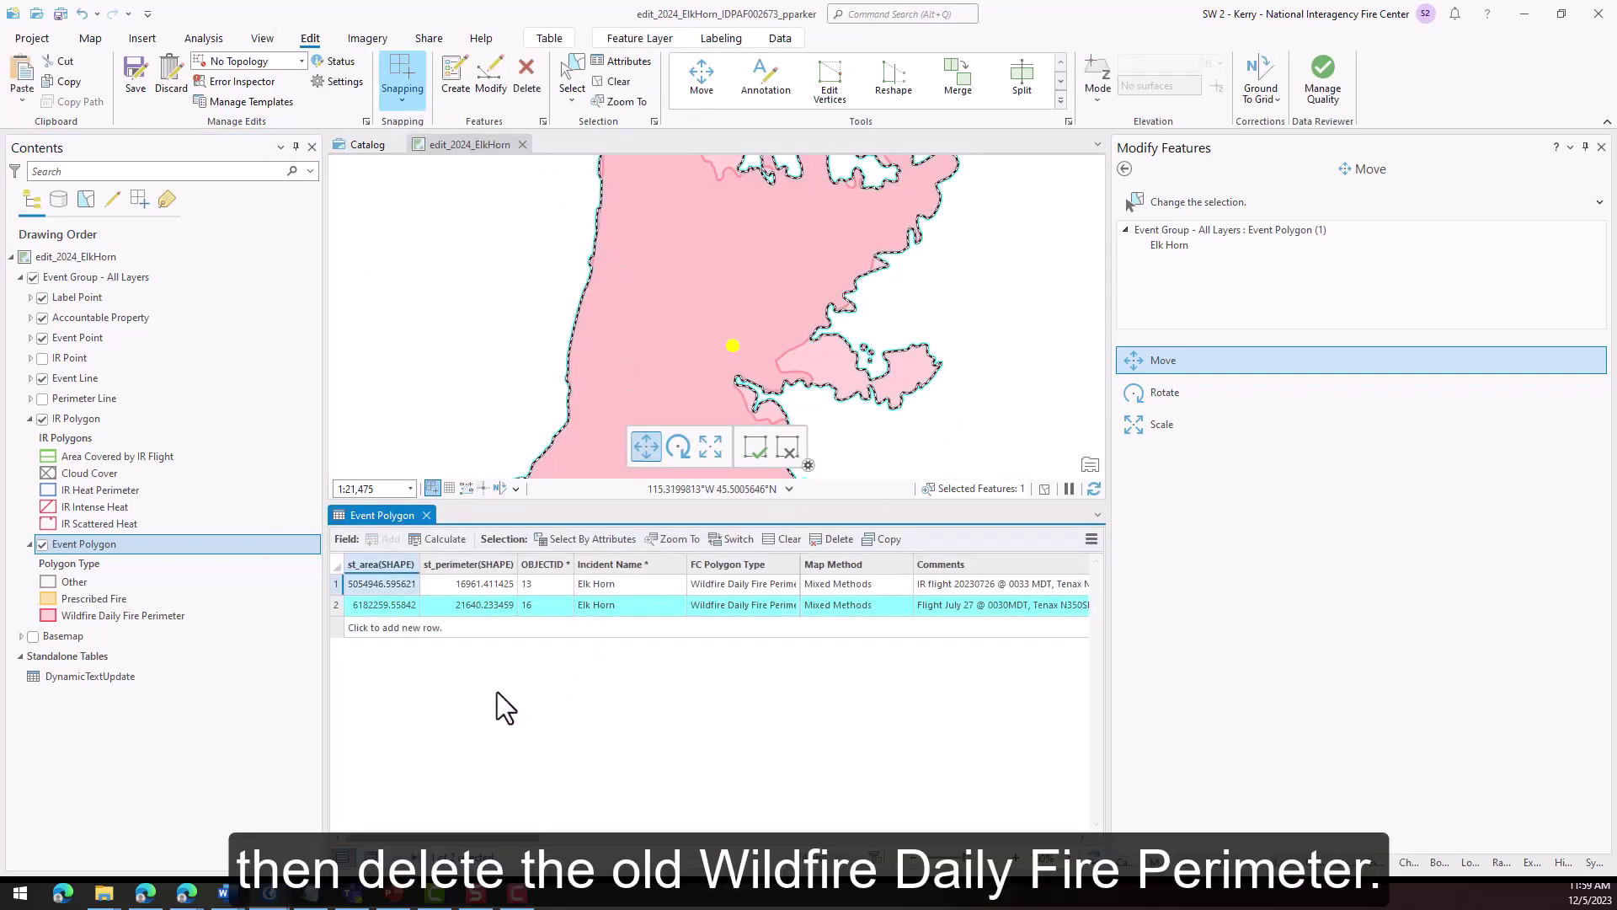
pyautogui.click(339, 585)
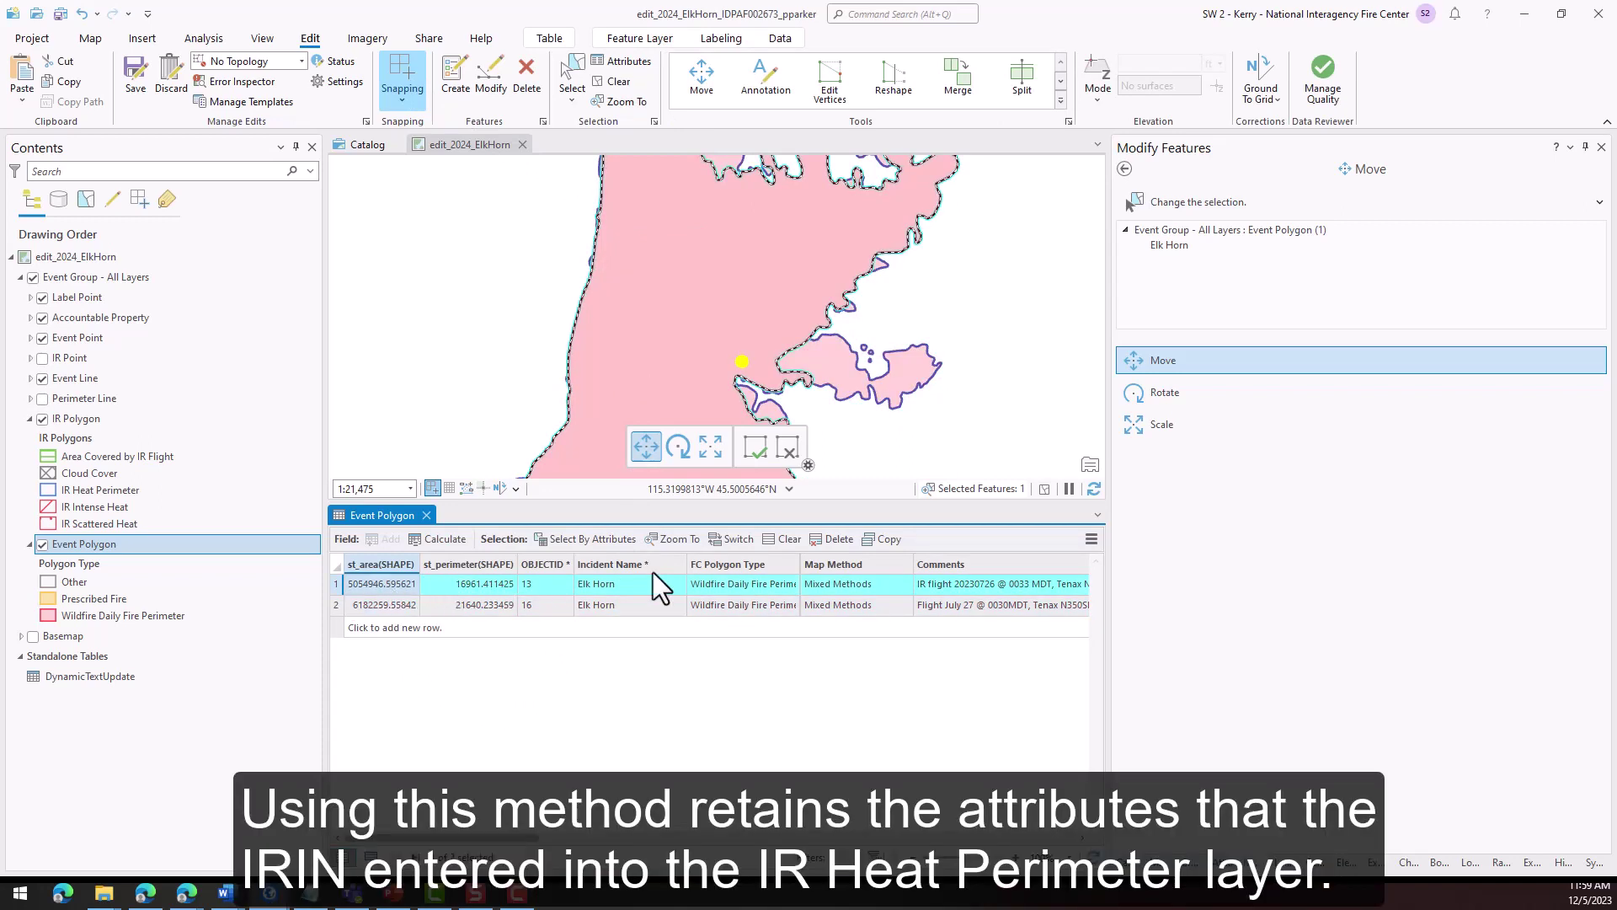
pyautogui.click(833, 540)
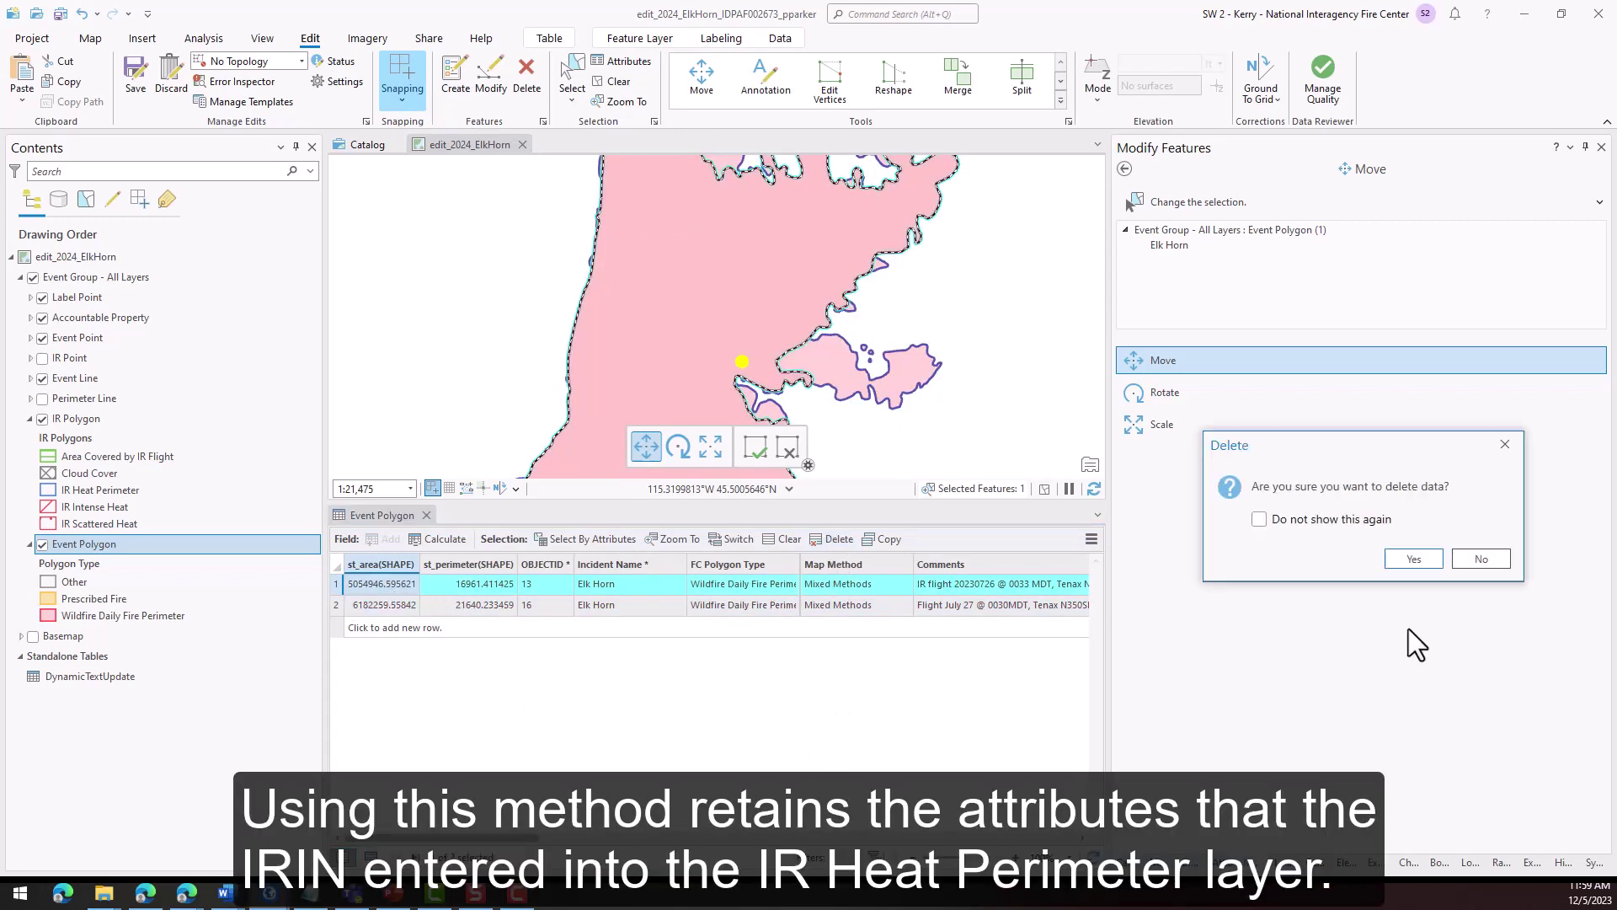
pyautogui.click(1414, 559)
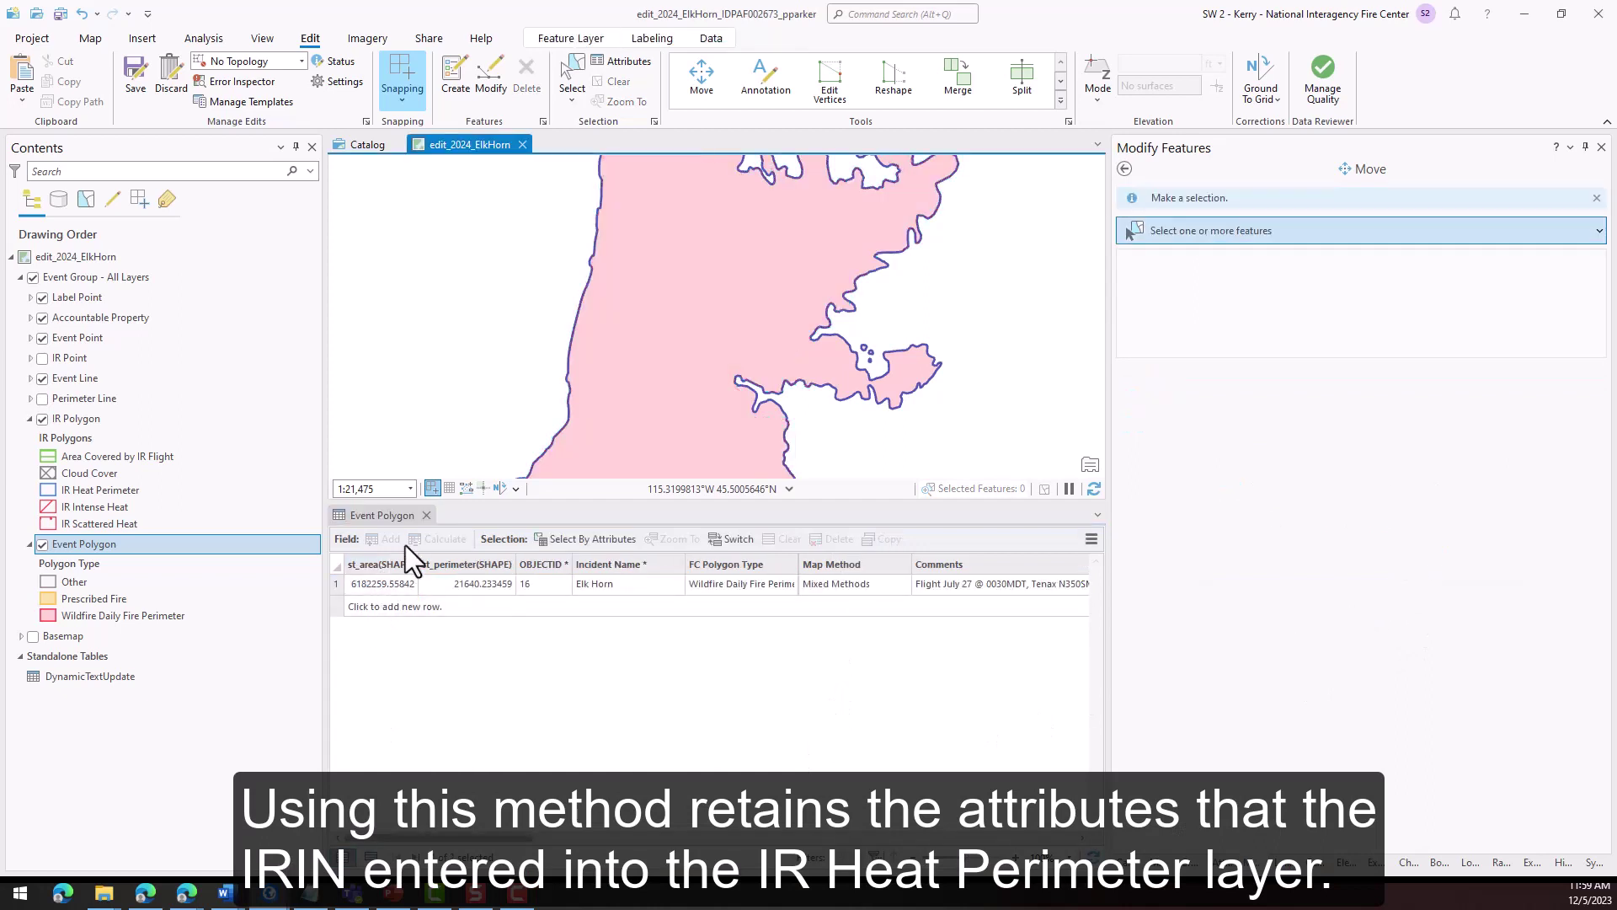
pyautogui.click(426, 516)
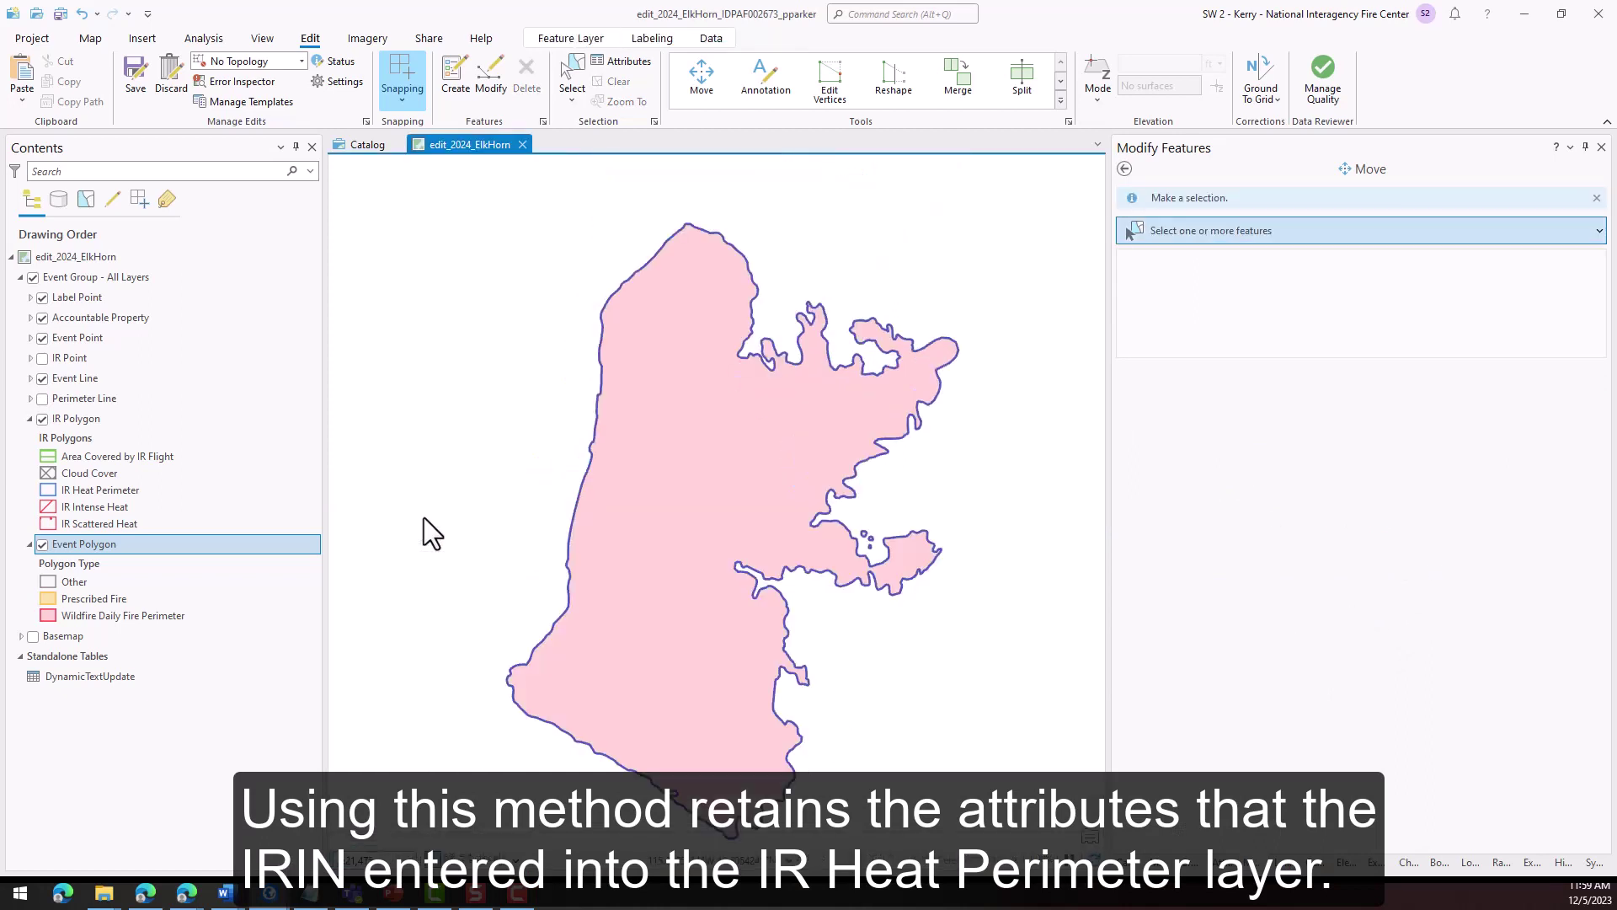
pyautogui.hotkey('ctrl', 's')
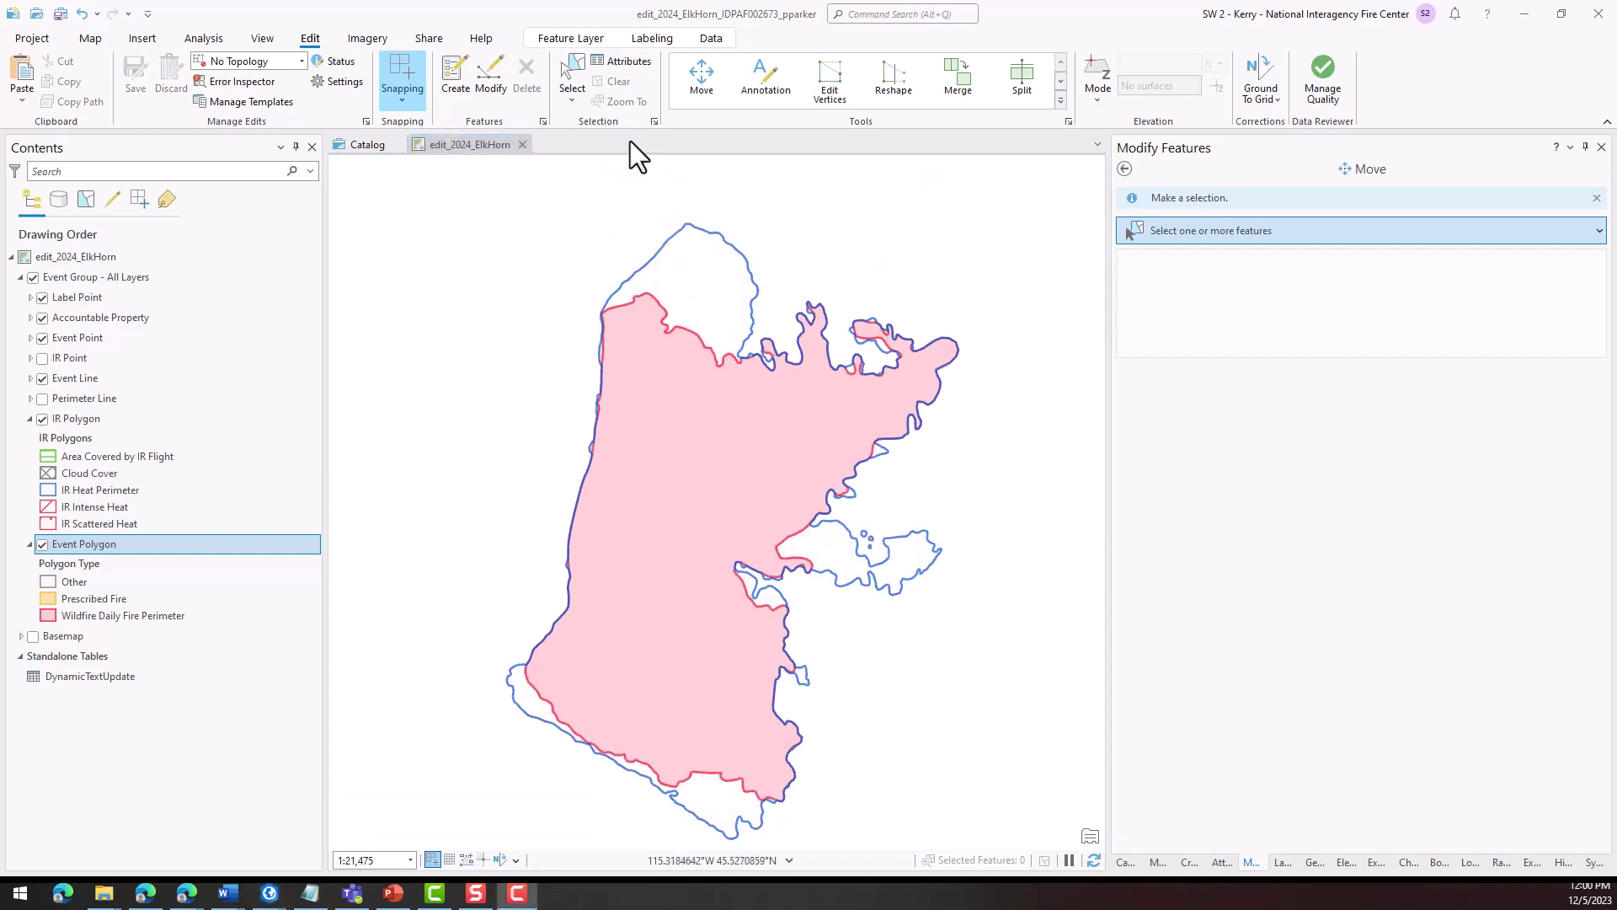
# Select the Elk Horn Event Polygon from the overlapping features on the map
pyautogui.click(571, 71)
pyautogui.click(682, 347)
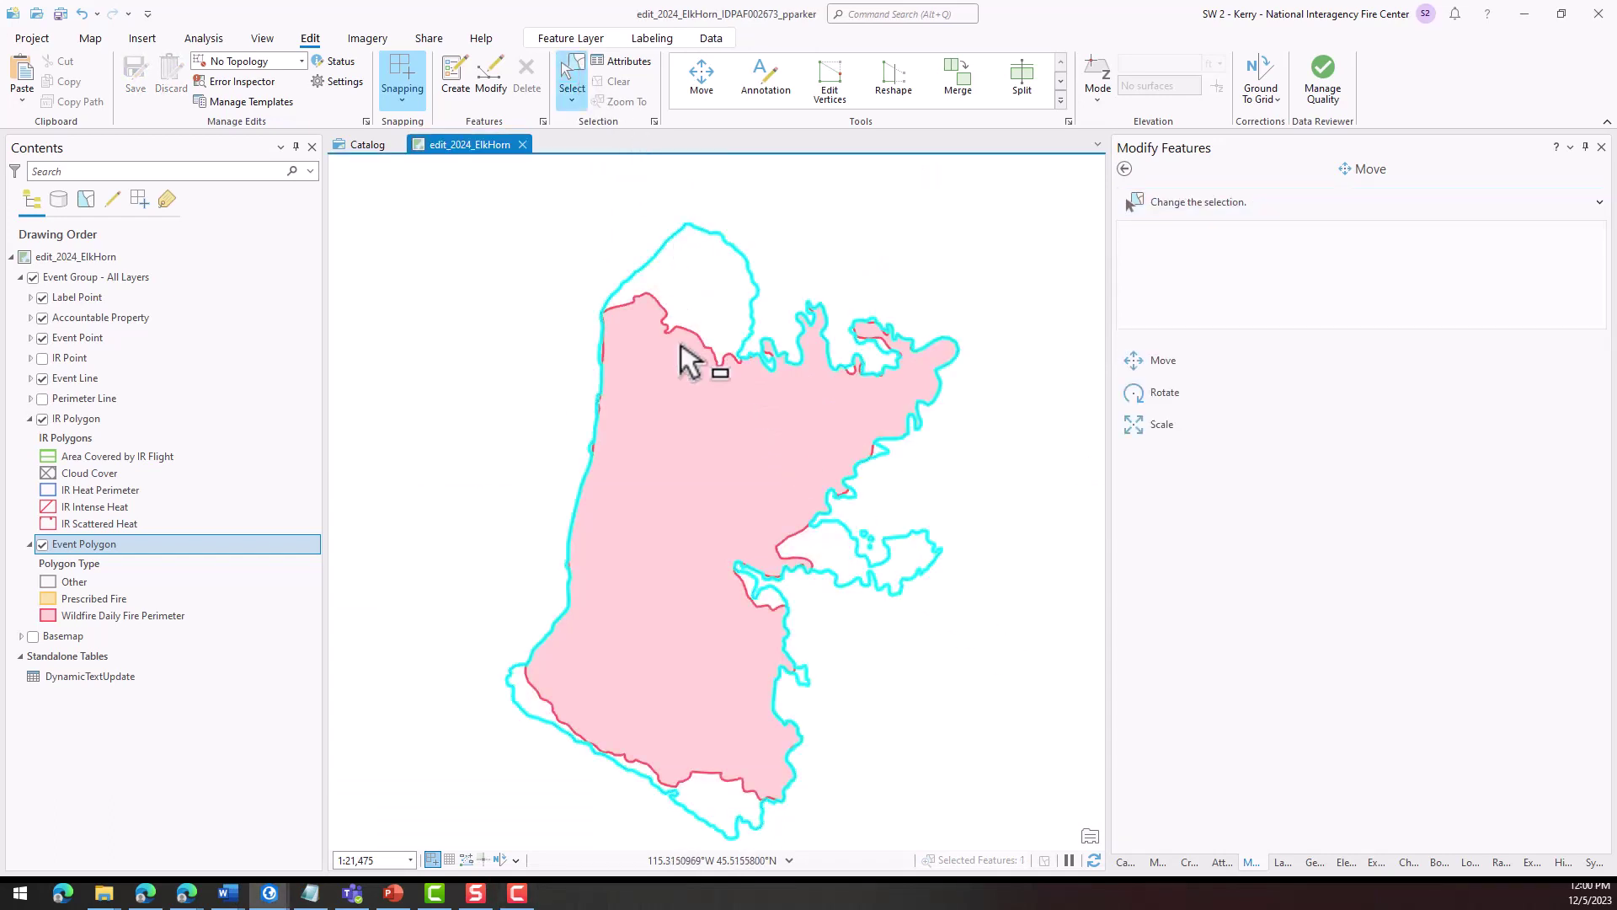
pyautogui.moveTo(722, 379)
pyautogui.click(734, 414)
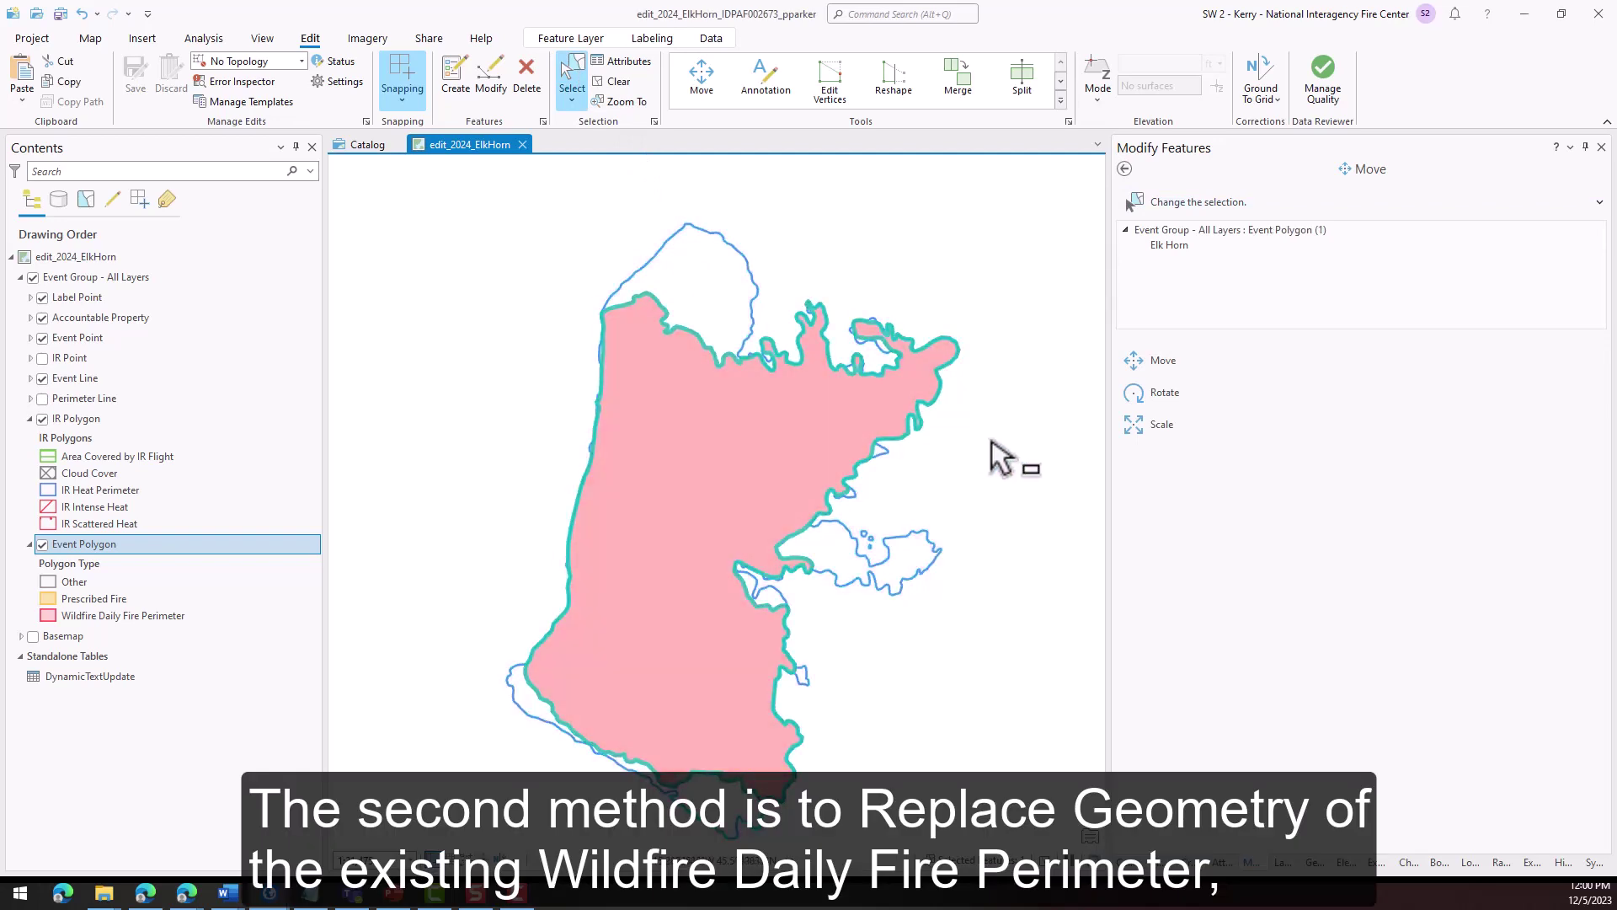
# Replace the Elk Horn polygon's geometry with the IR Heat Perimeter sketch and finish it
pyautogui.click(1060, 100)
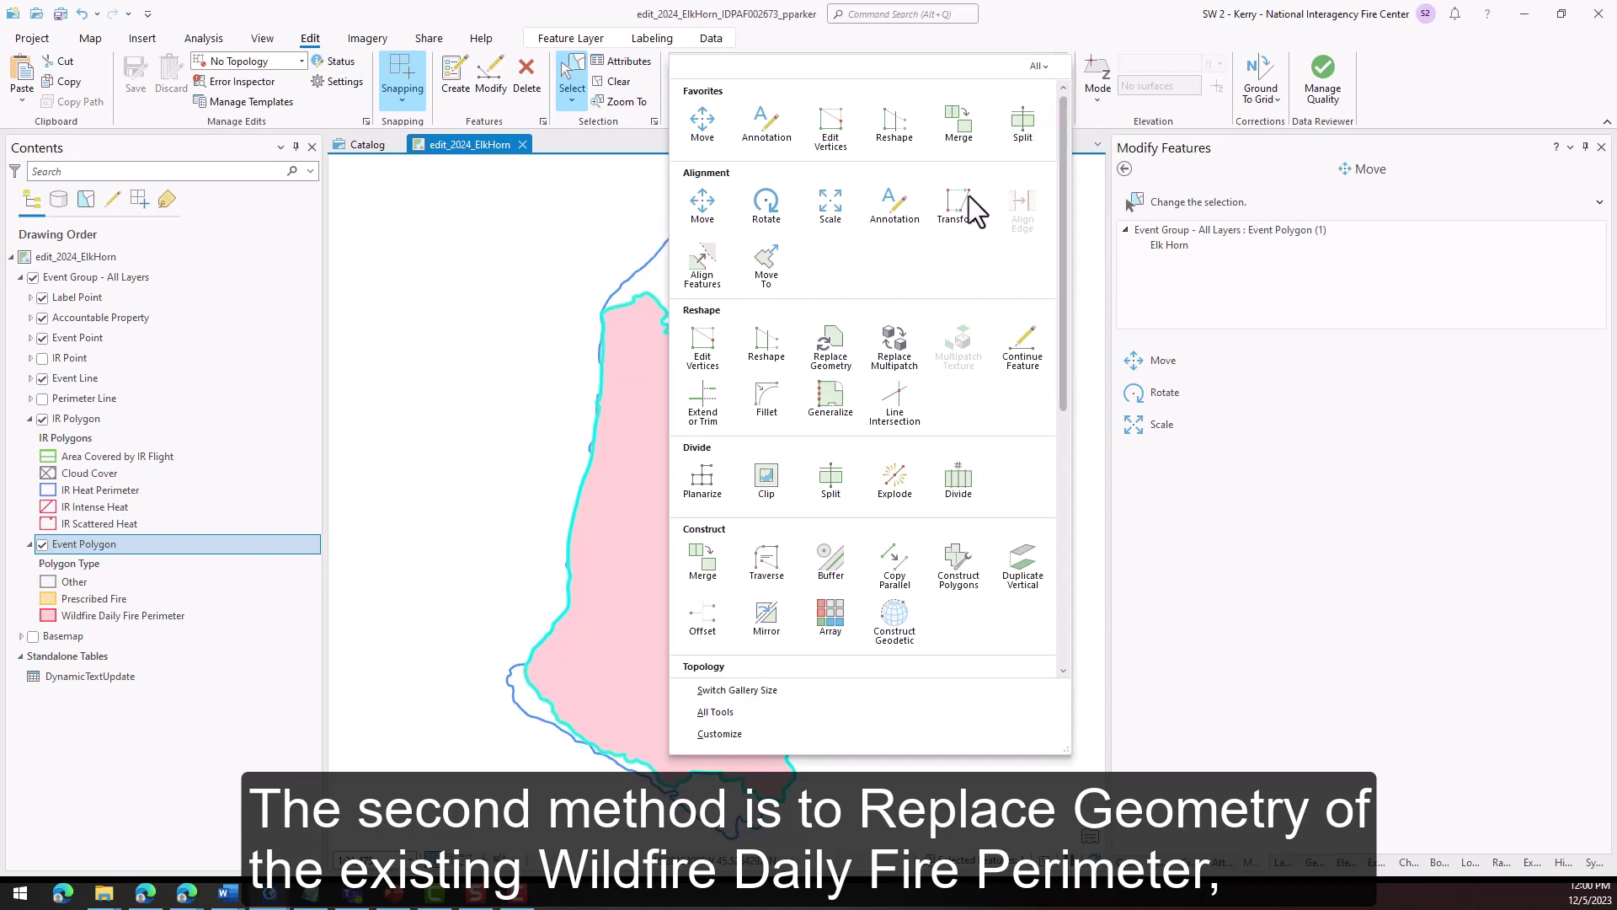
pyautogui.click(830, 347)
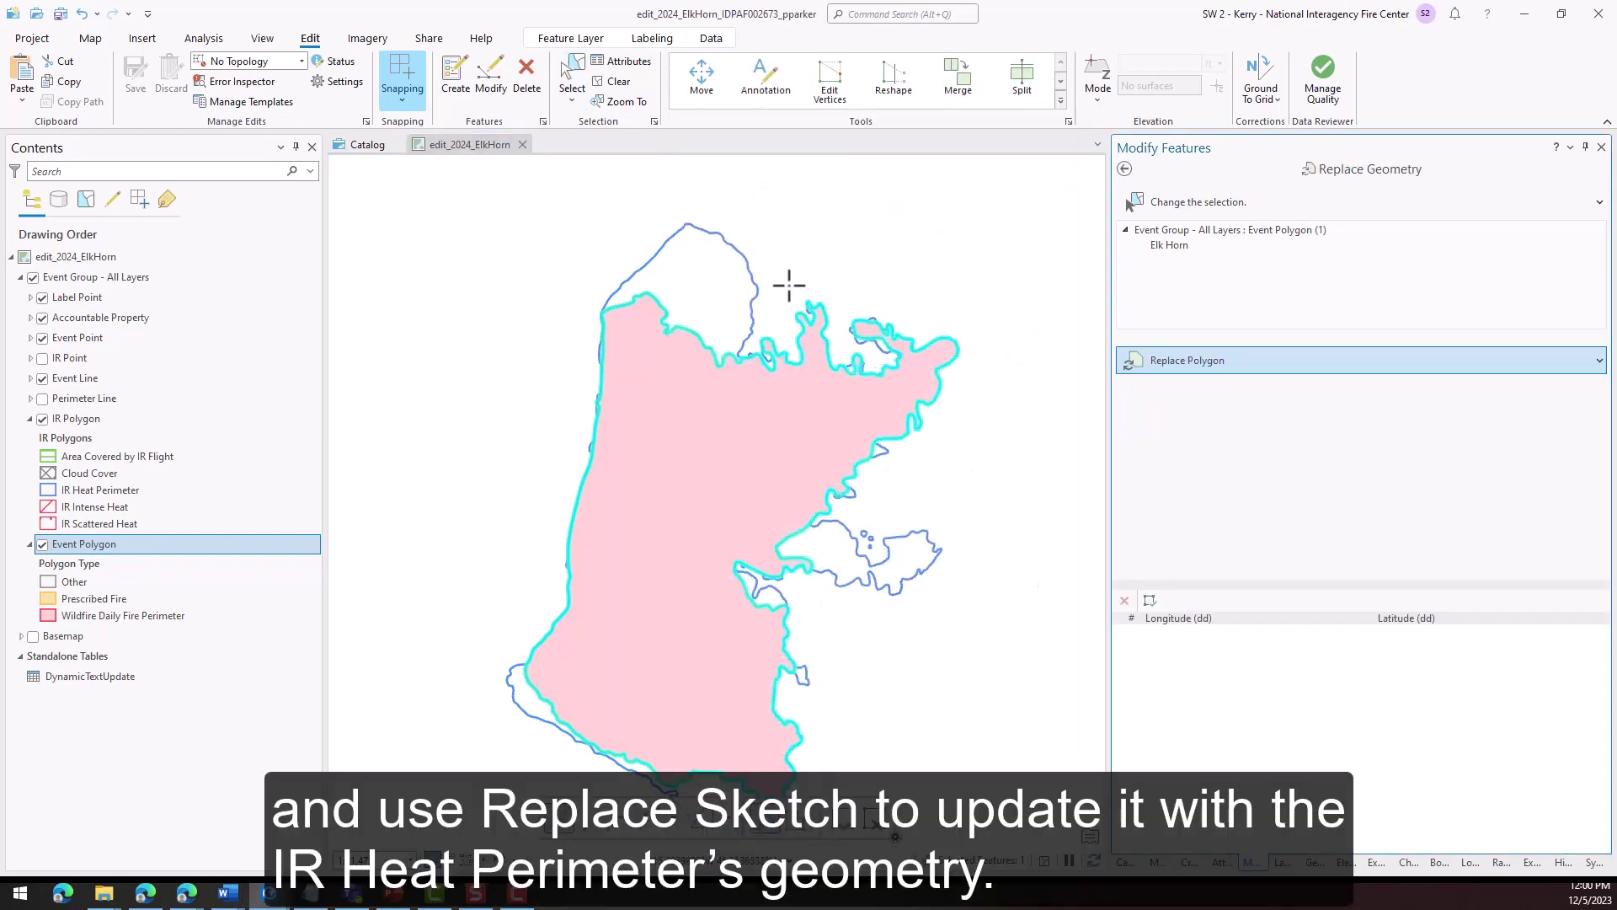
pyautogui.rightClick(744, 264)
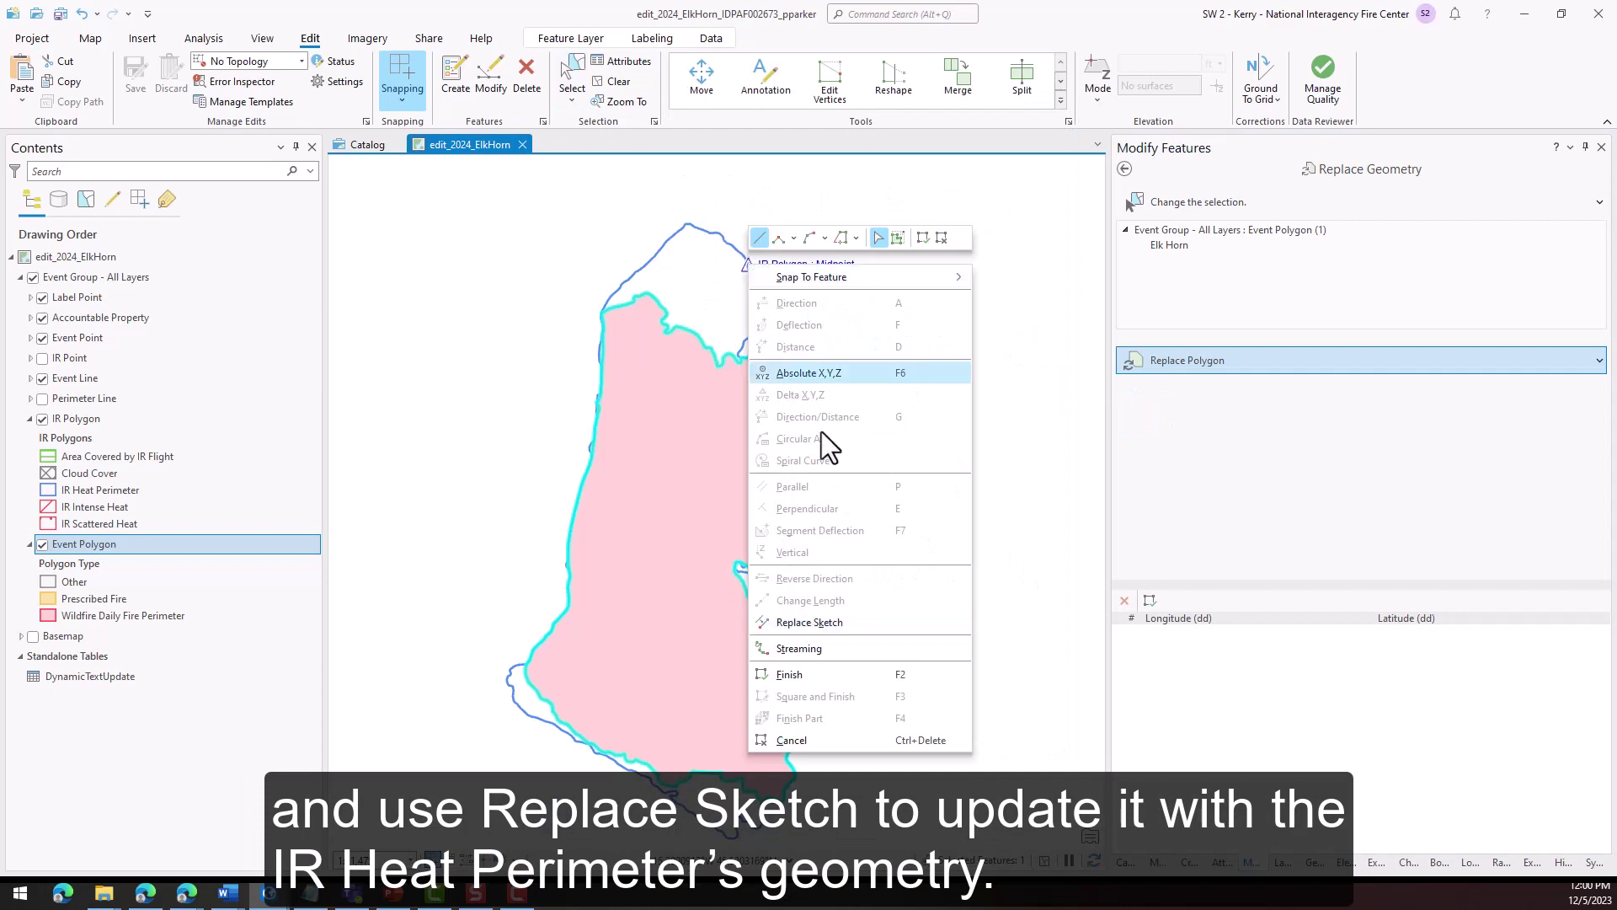
pyautogui.click(838, 622)
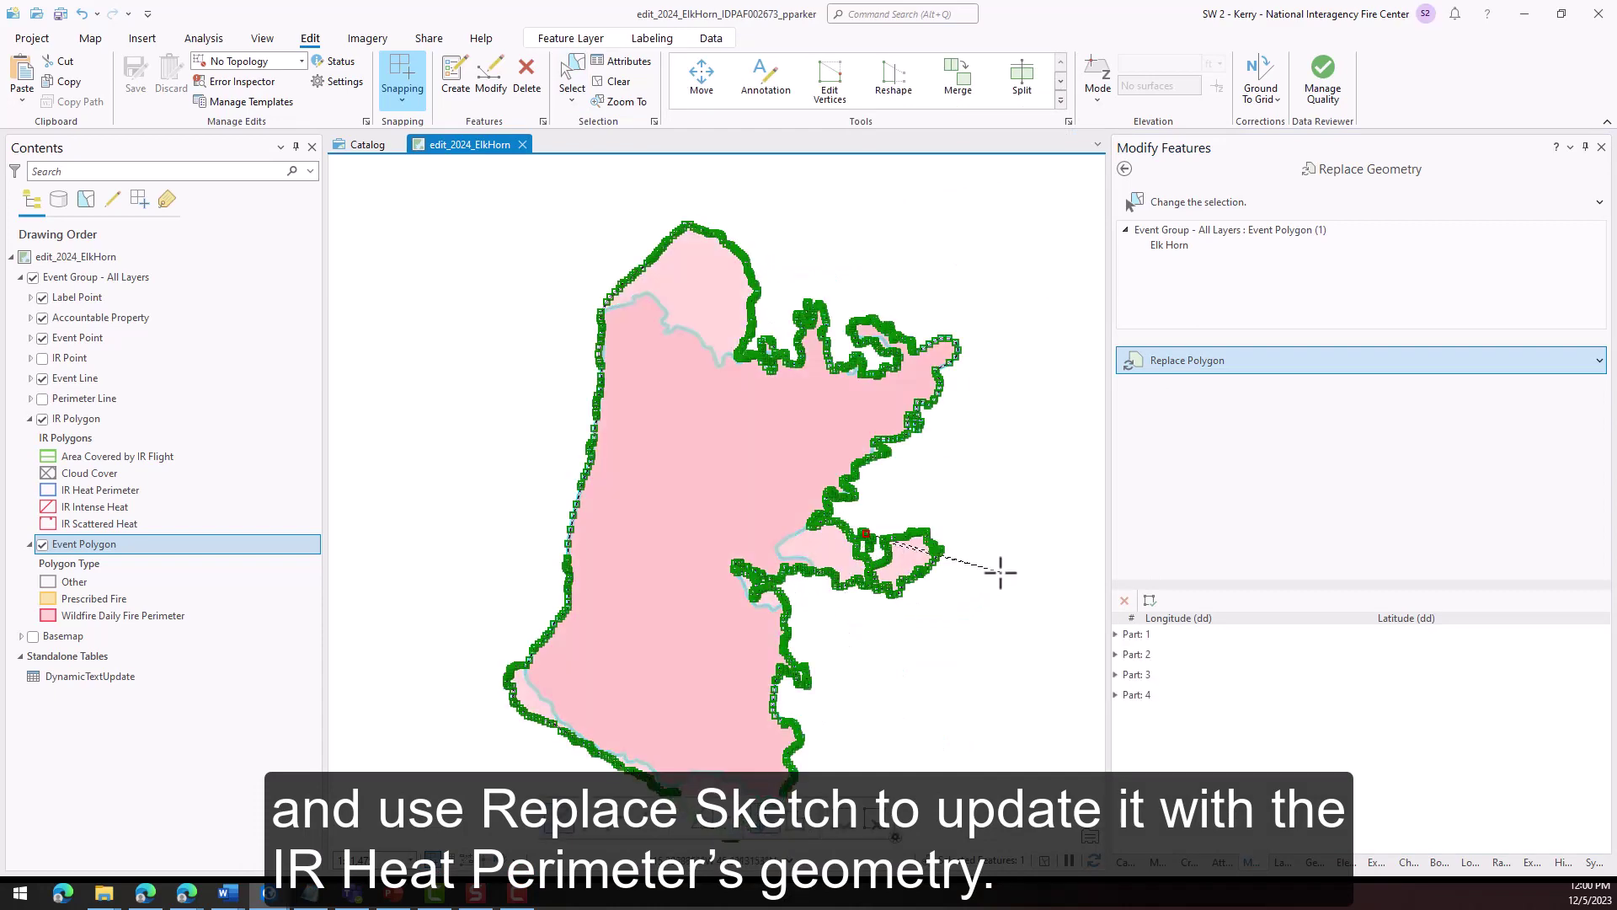
pyautogui.press('F2')
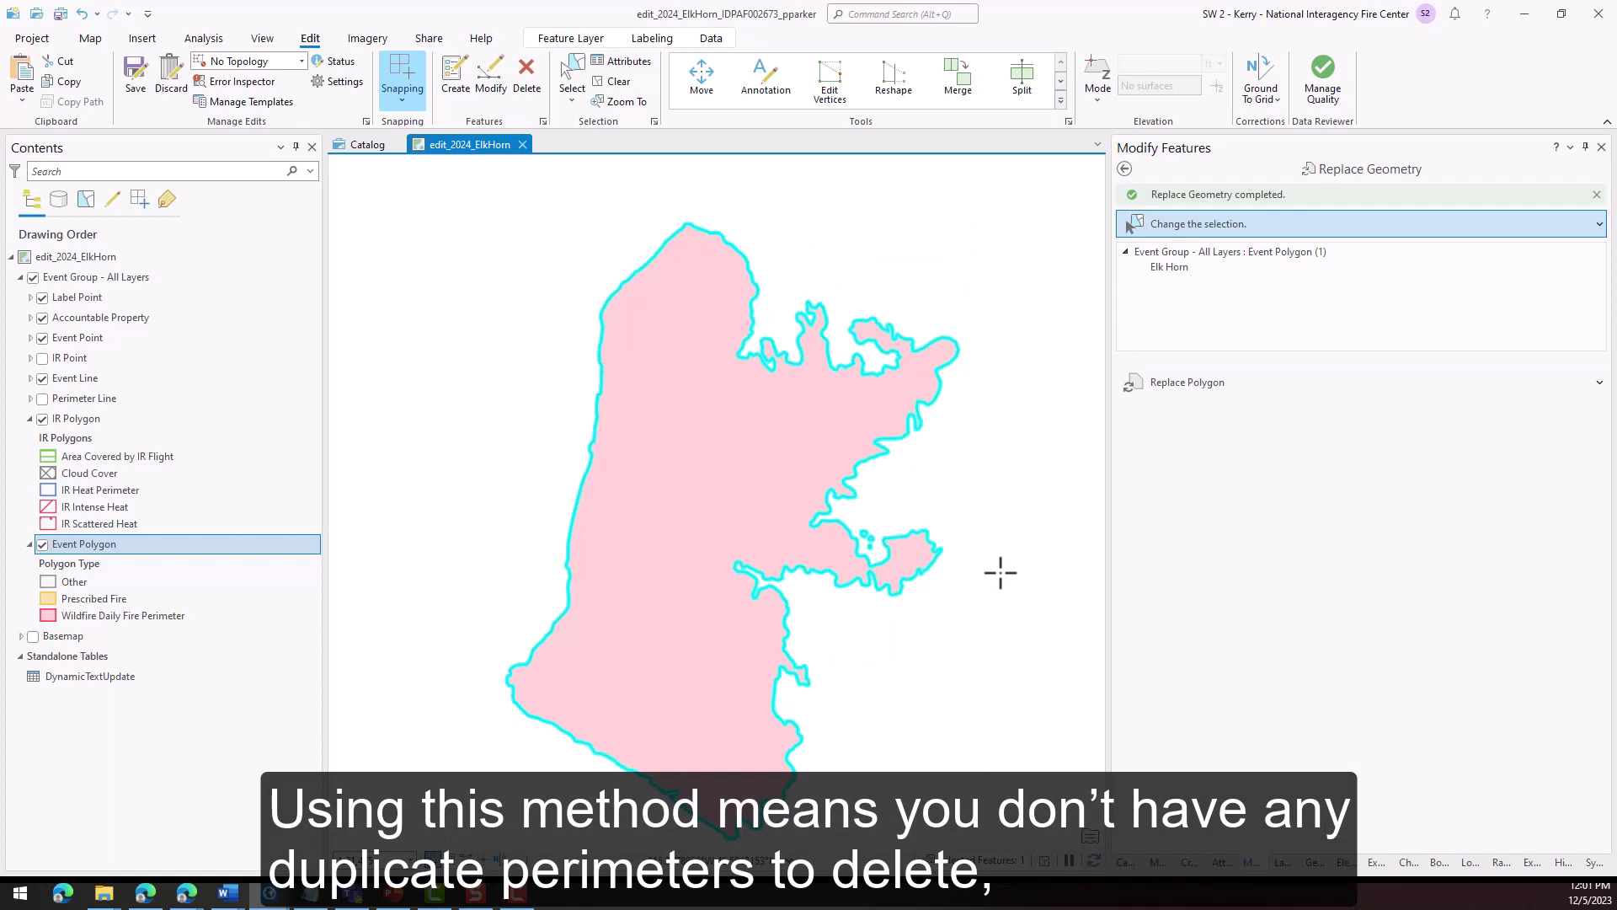
# Review the IR Polygon attribute table, then save all edits
pyautogui.rightClick(185, 419)
pyautogui.click(263, 358)
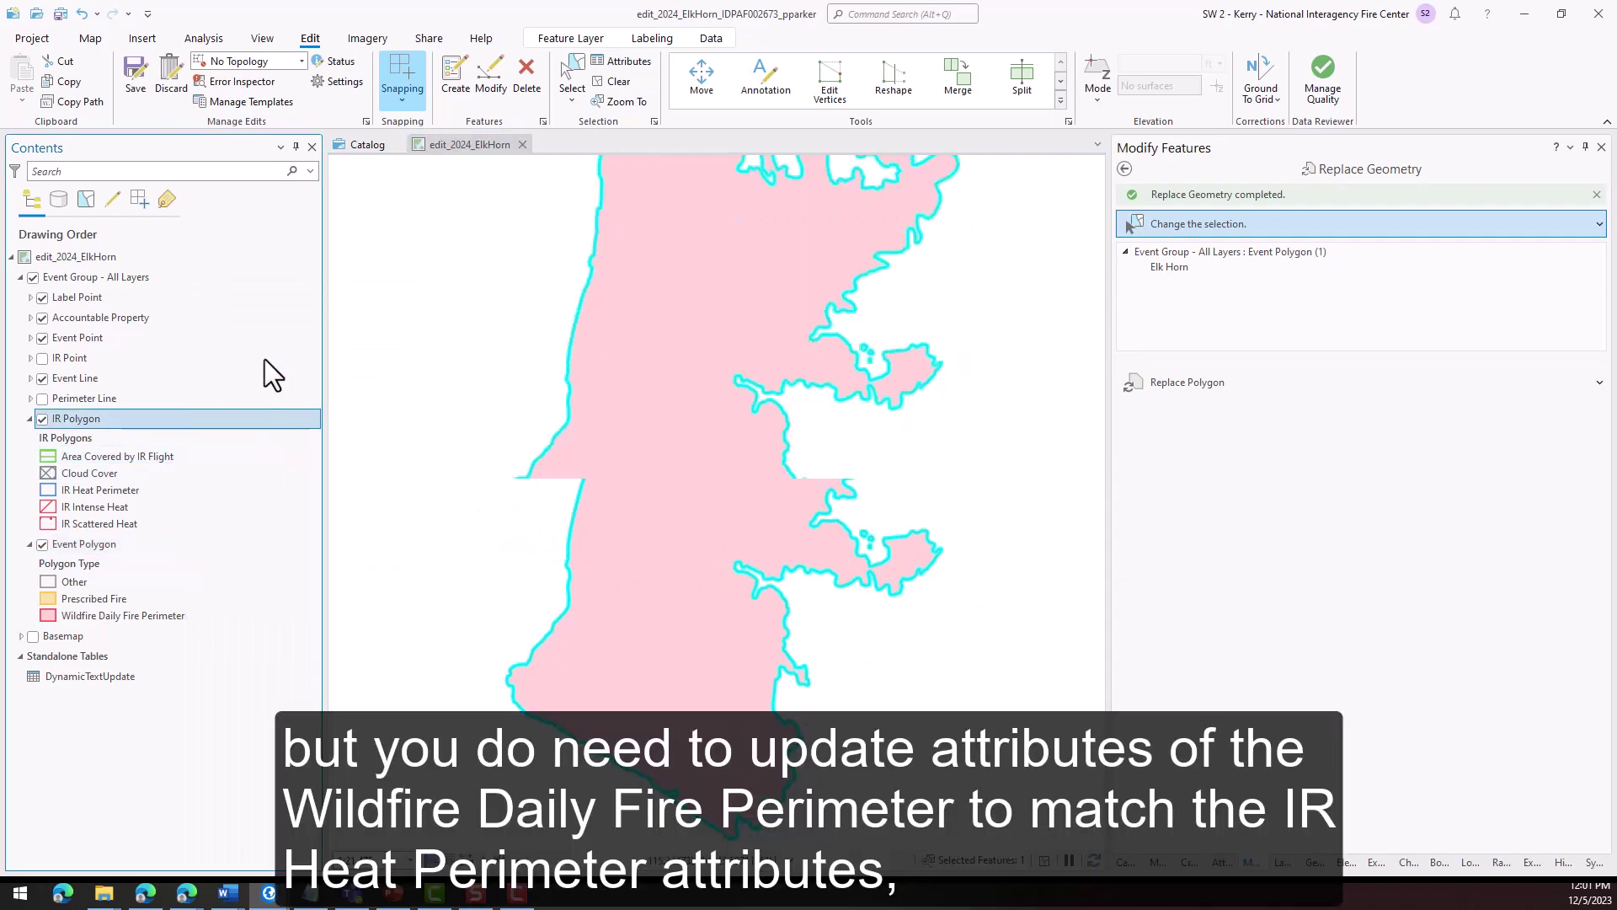
pyautogui.moveTo(609, 842); pyautogui.dragTo(1002, 855)
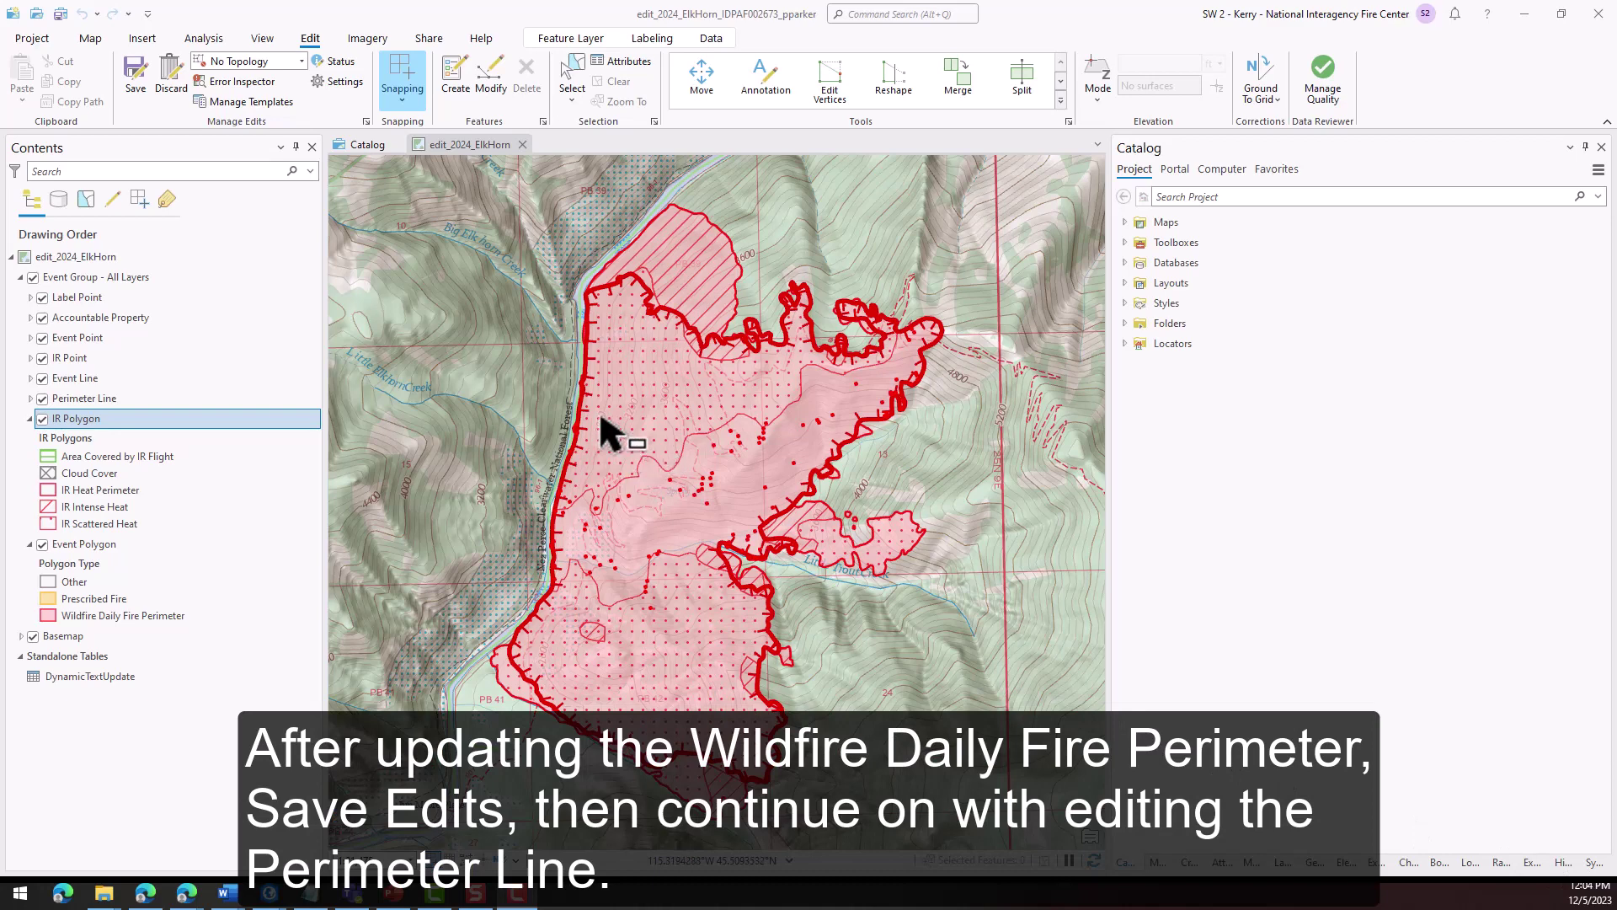
pyautogui.click(135, 74)
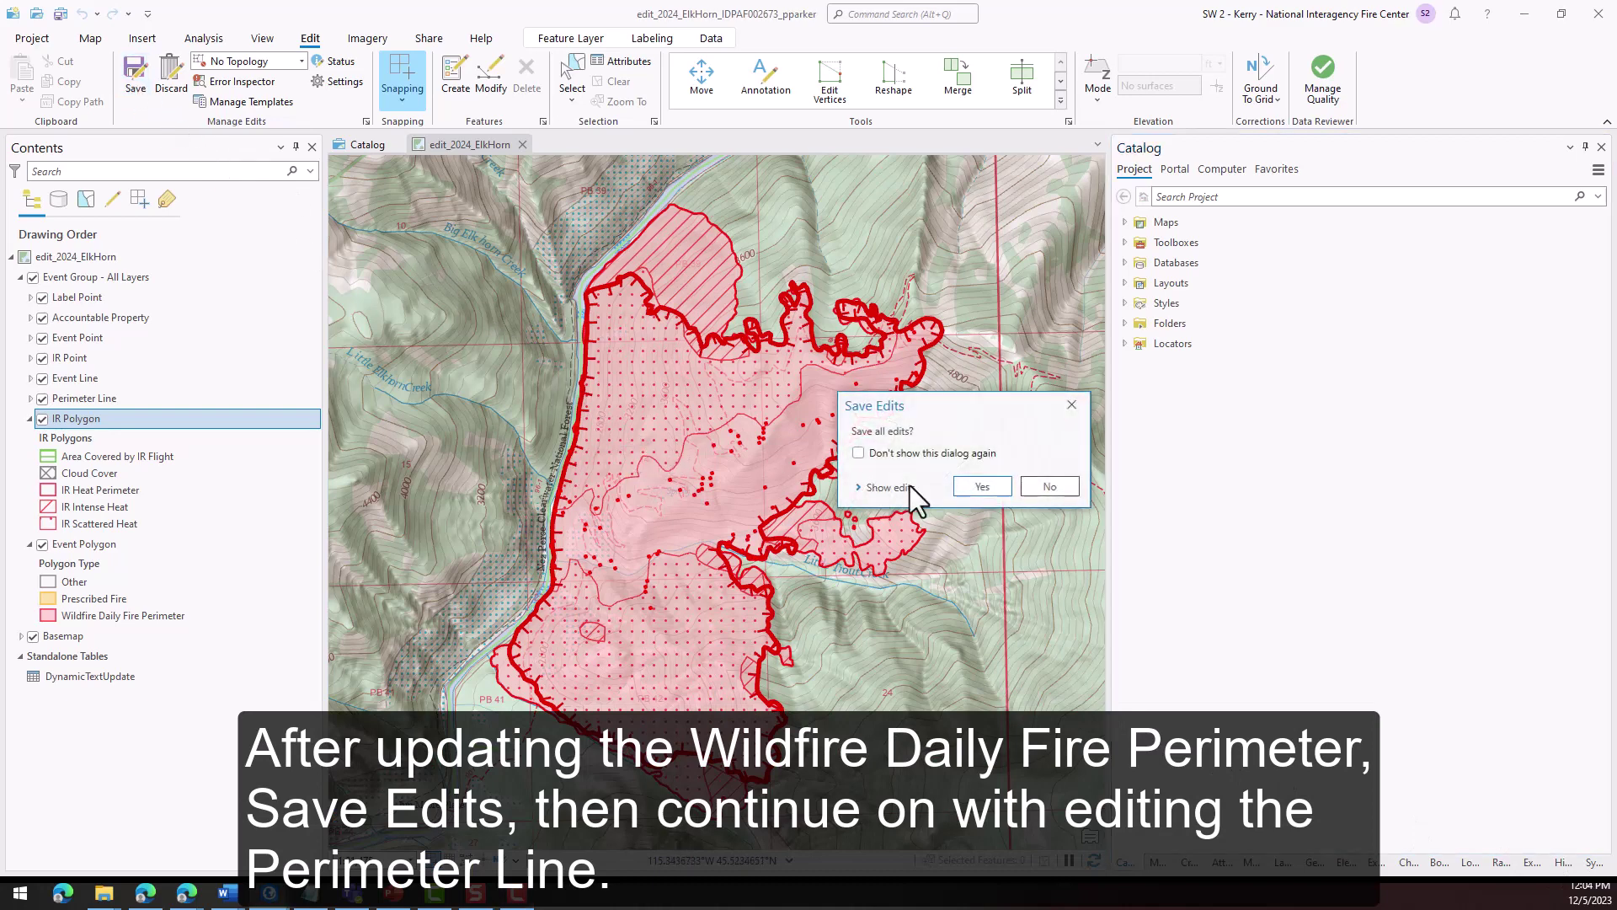
pyautogui.click(969, 487)
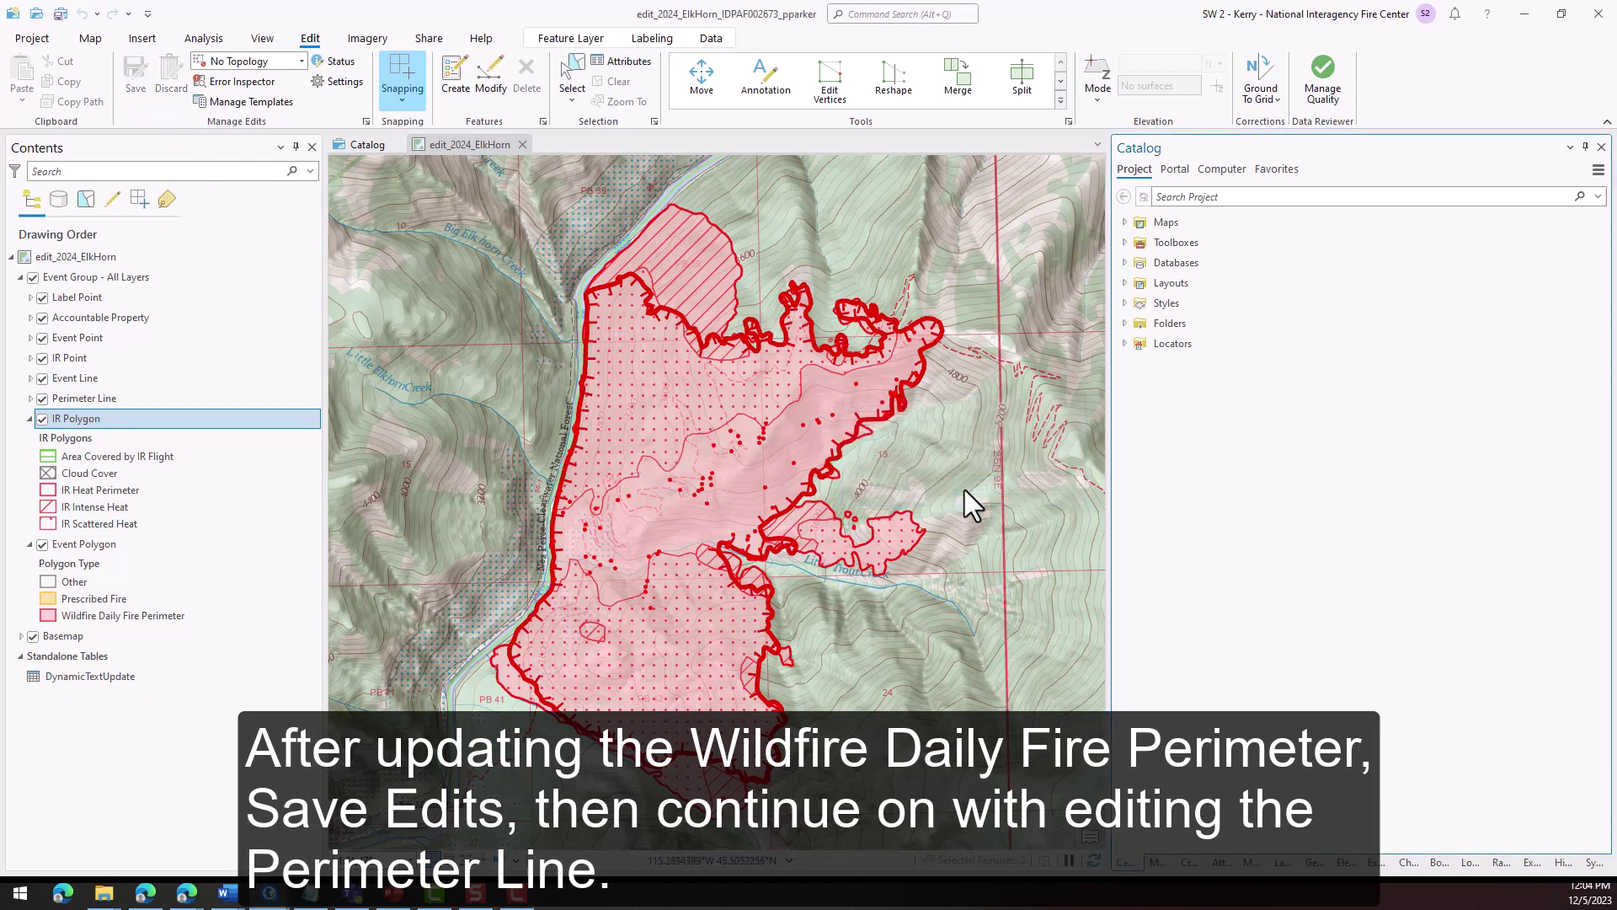